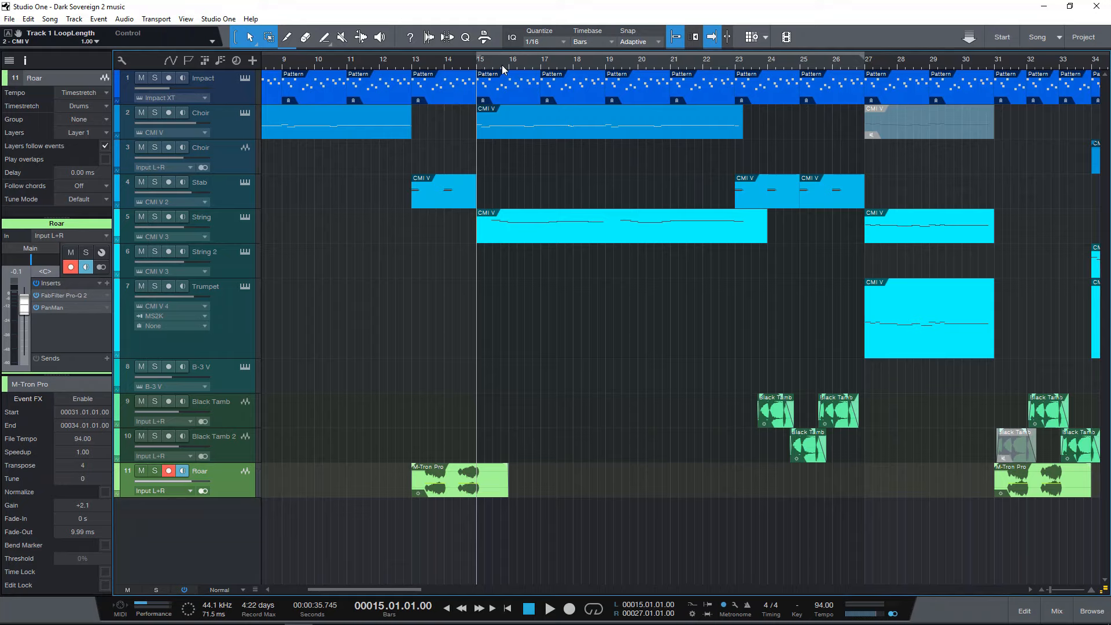
Play back the full arrangement from bar 15 to about bar 26.
key("space")
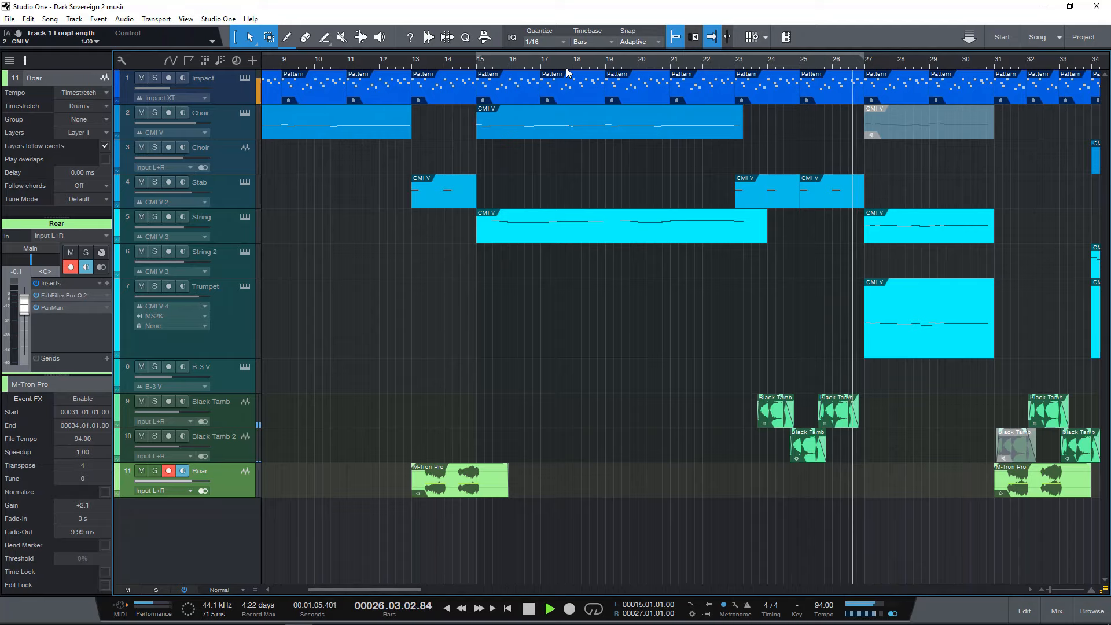
key("space")
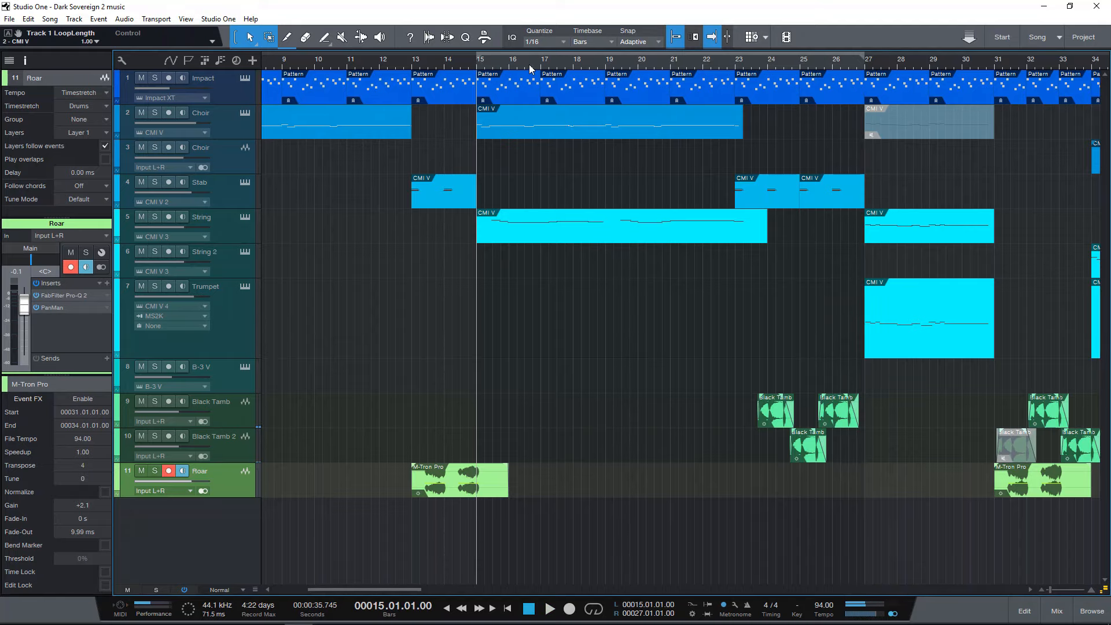
left_click_drag(529, 64, 583, 61)
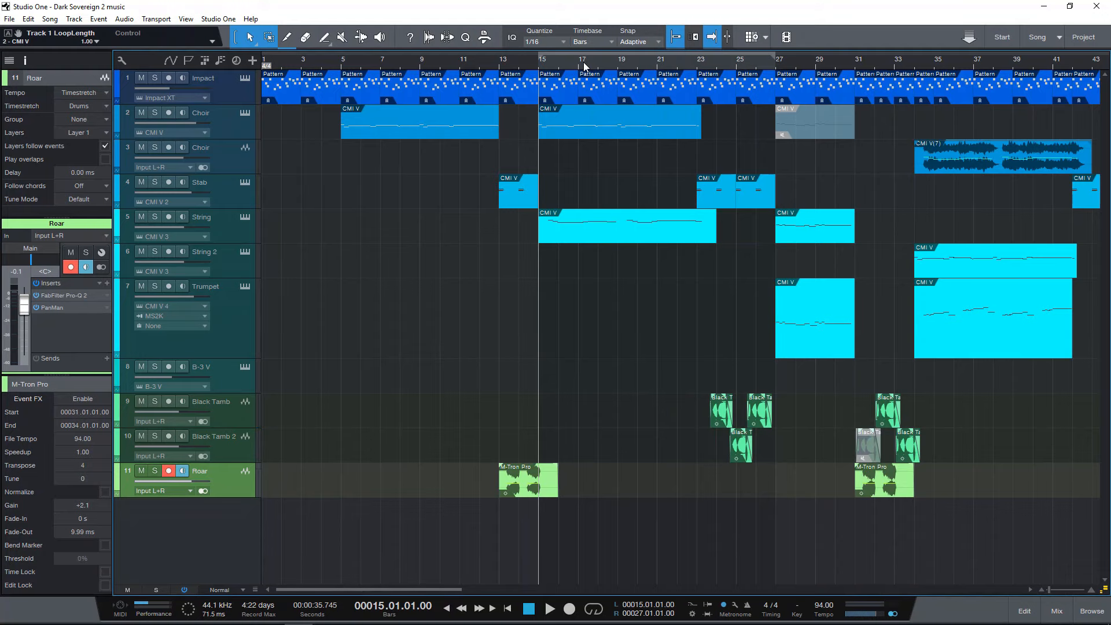
left_click_drag(583, 64, 583, 75)
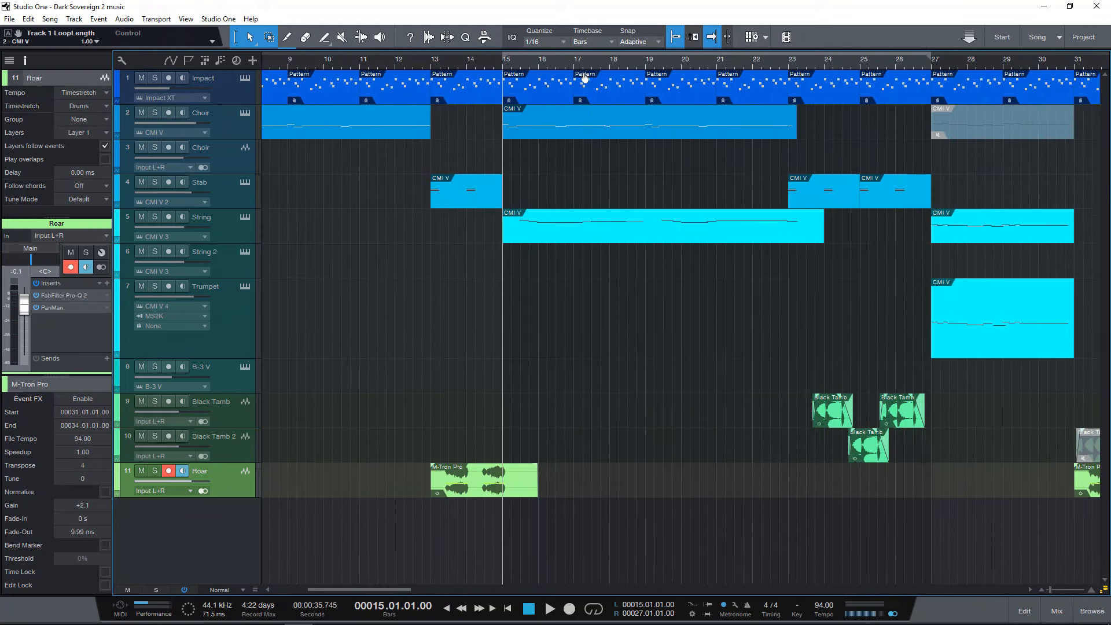
View the CMI V instrument on the first Choir track, close it and select the String track.
left_click(246, 113)
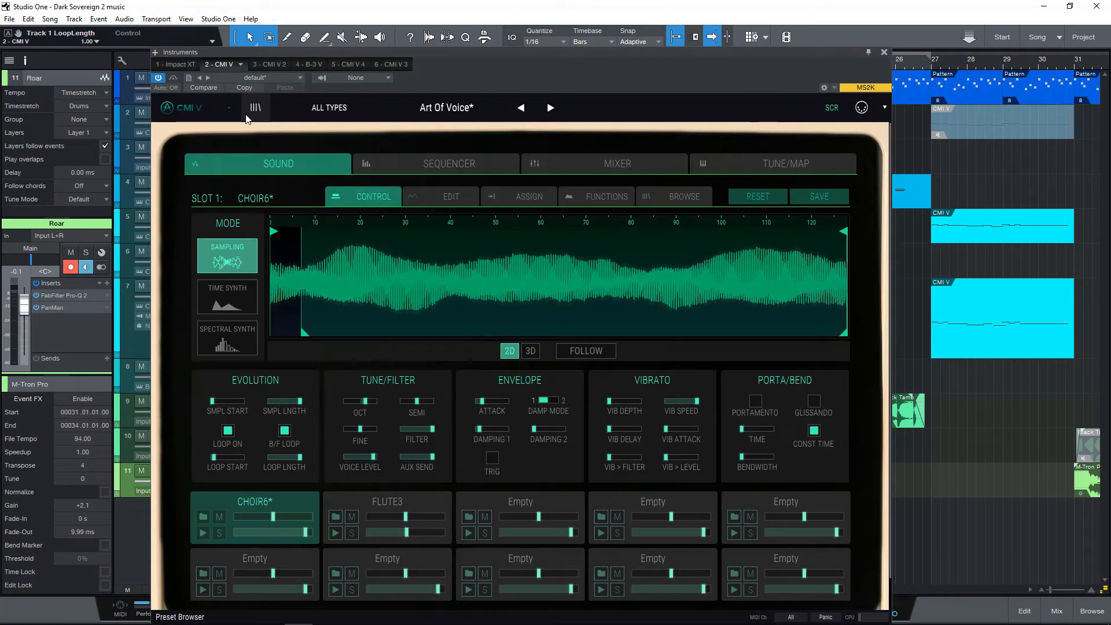
left_click(884, 52)
left_click(234, 228)
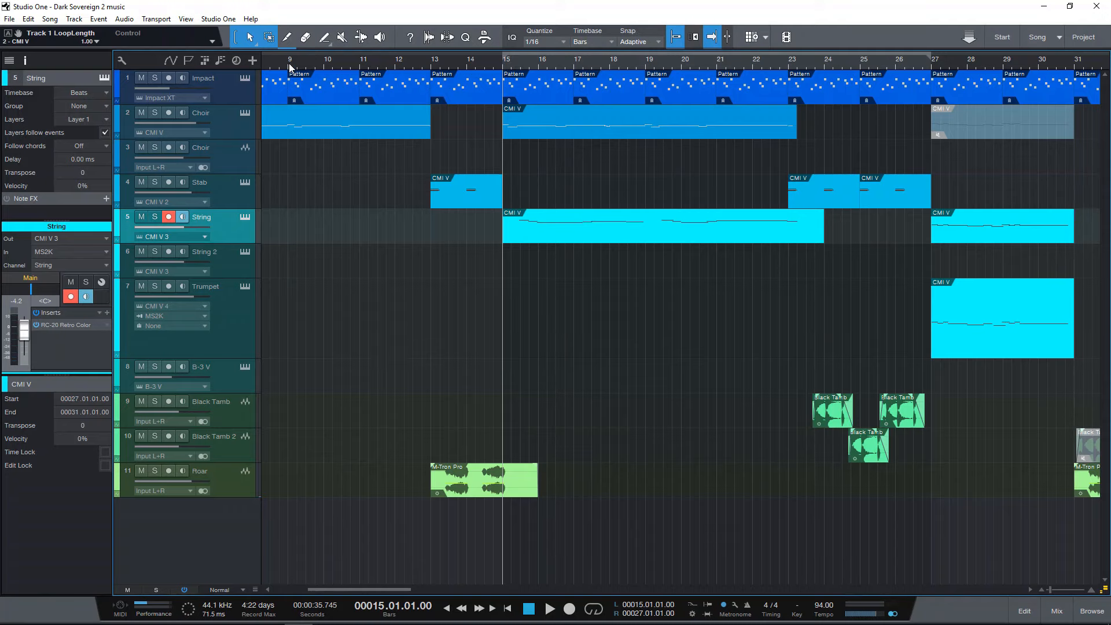
With the playhead at the song start, view the Impact track's Impact XT conga pads and solo the track.
left_click_drag(289, 65, 325, 65)
key("comma")
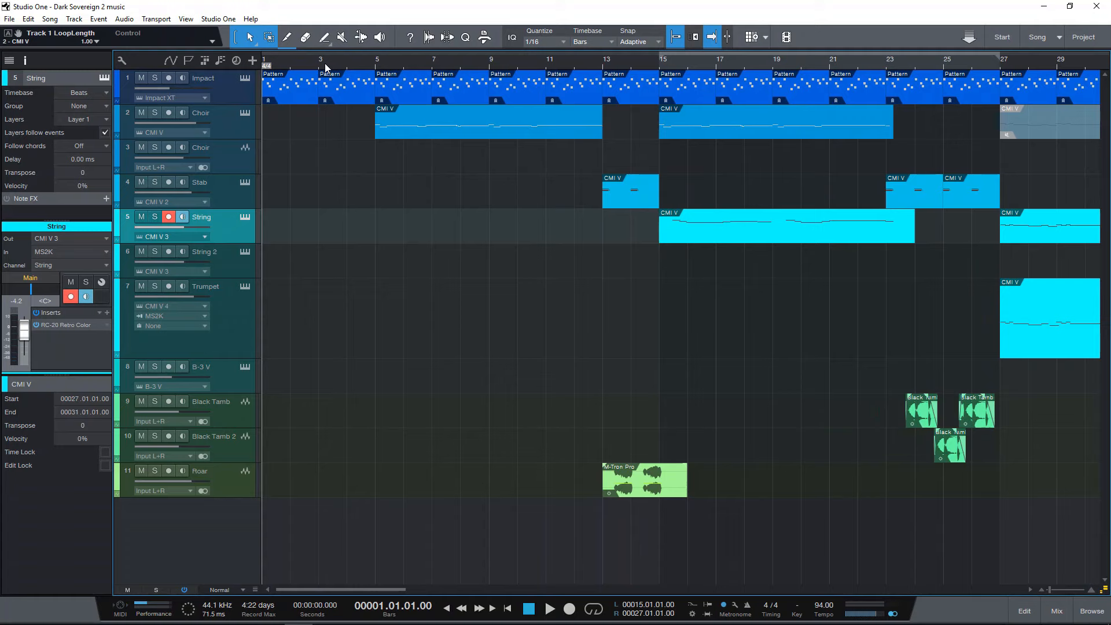
left_click(246, 81)
left_click_drag(358, 56, 524, 92)
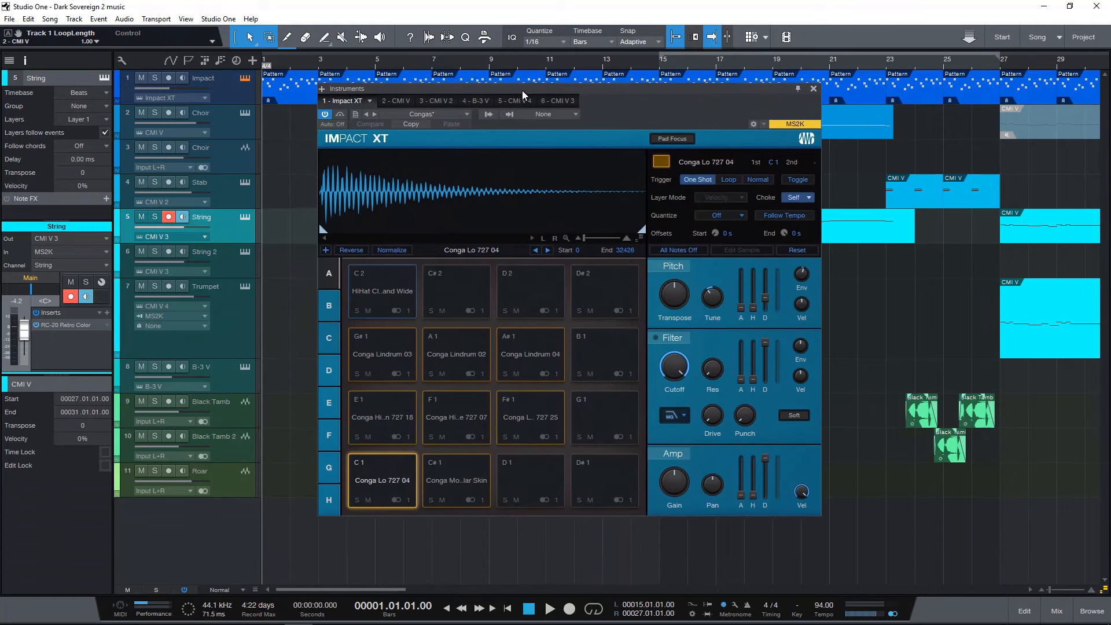
left_click(156, 79)
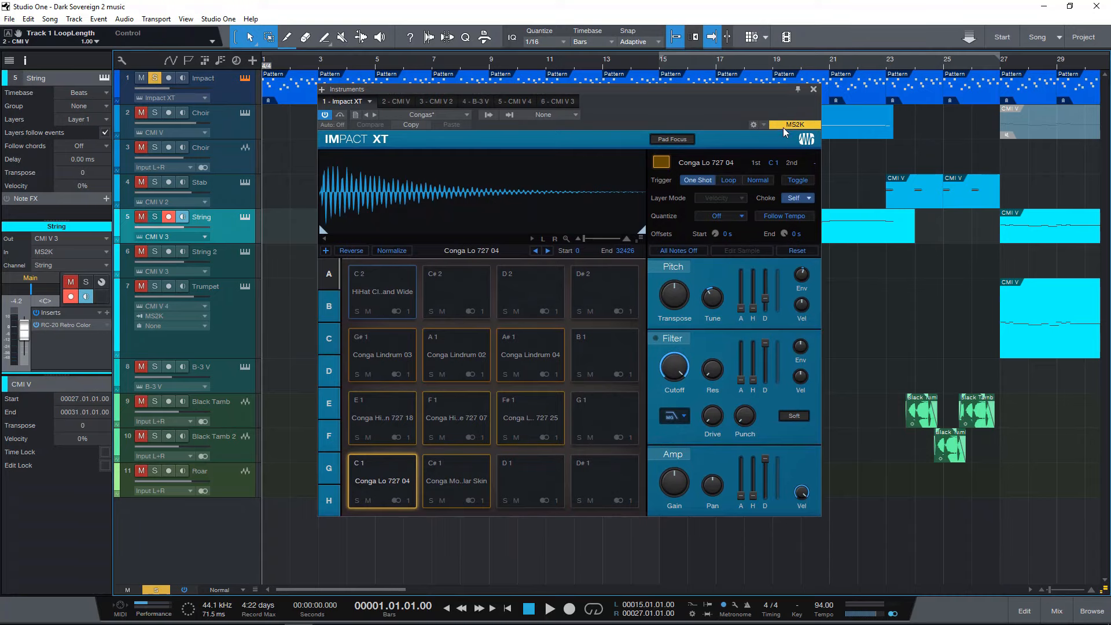
left_click(813, 89)
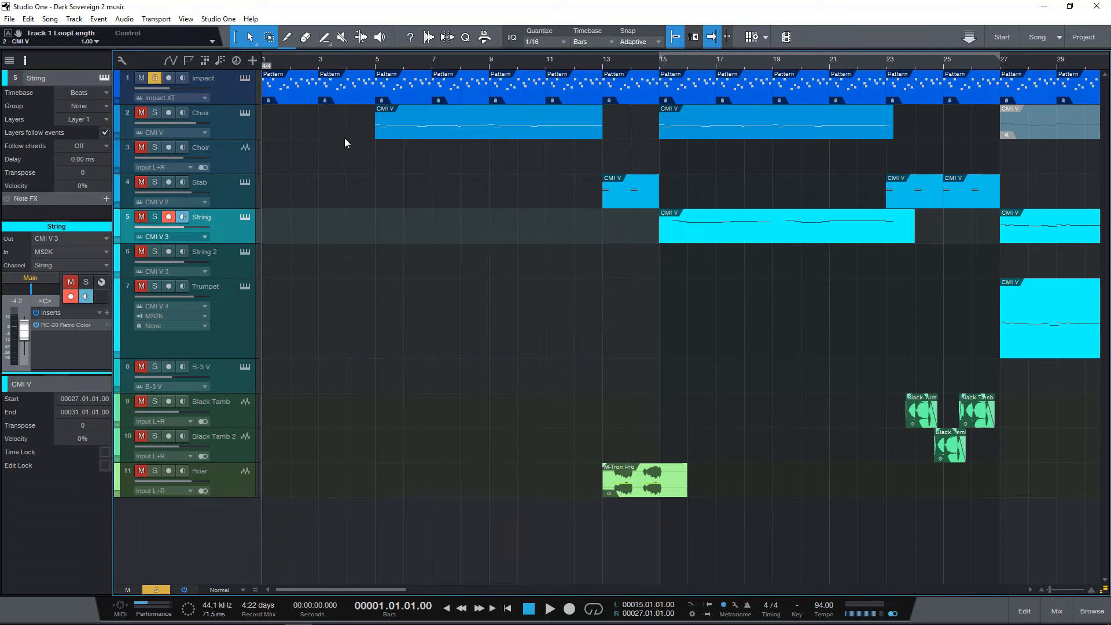
Open the Impact track's first pattern, play it soloed from bar 1, and release the solo after closing the editor.
mouse_move(289, 67)
left_mouse_down()
mouse_move(289, 79)
mouse_move(289, 69)
left_mouse_up()
double_click(296, 96)
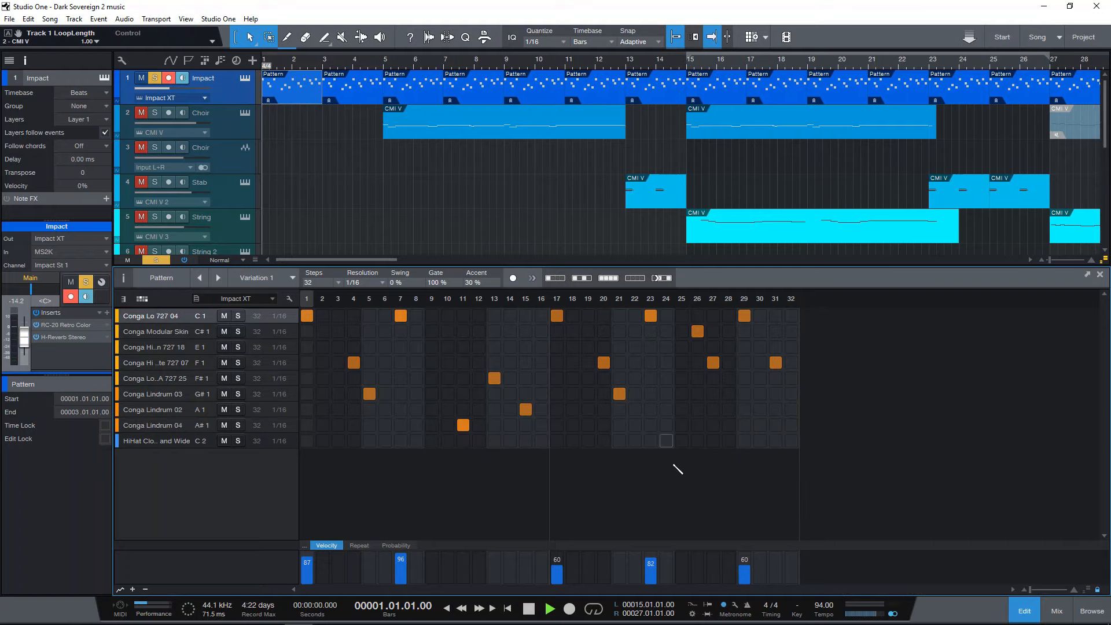
key("space")
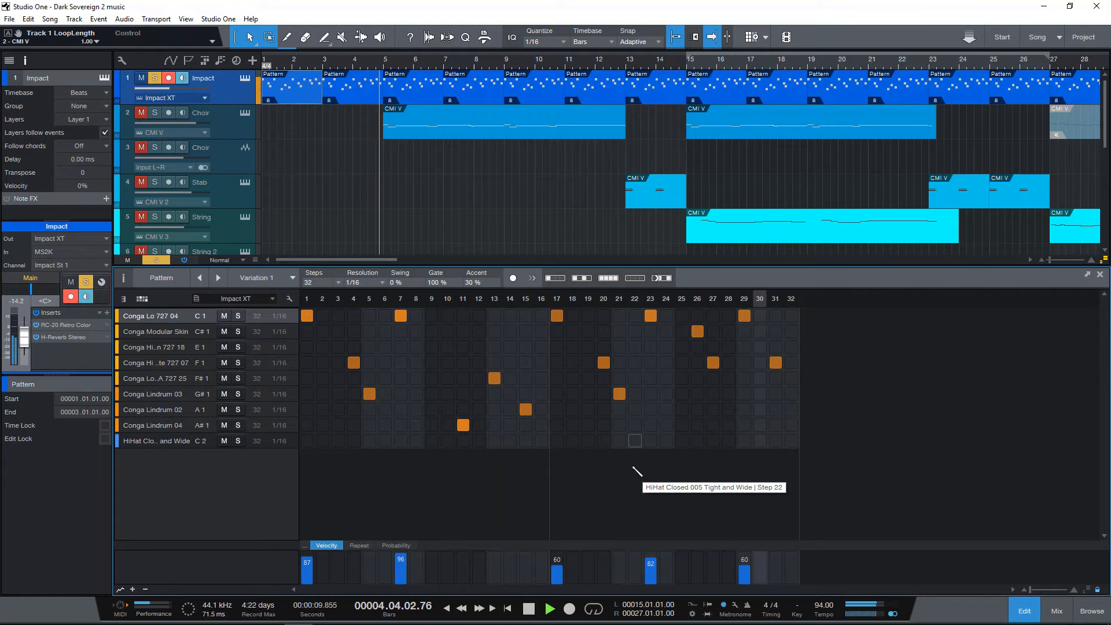
key("space")
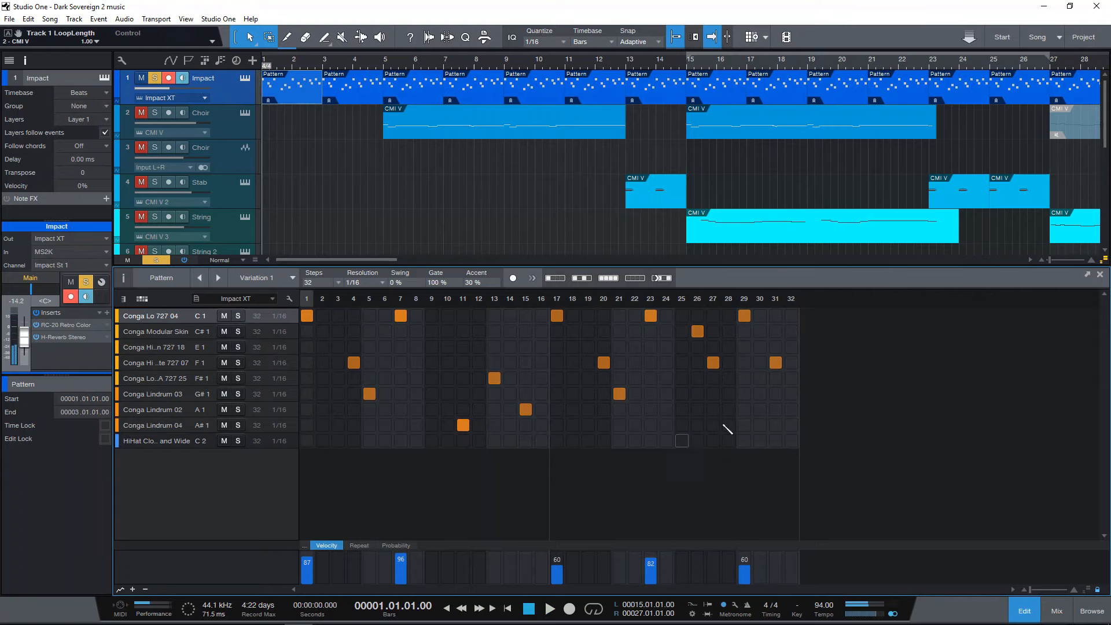
left_click(1100, 275)
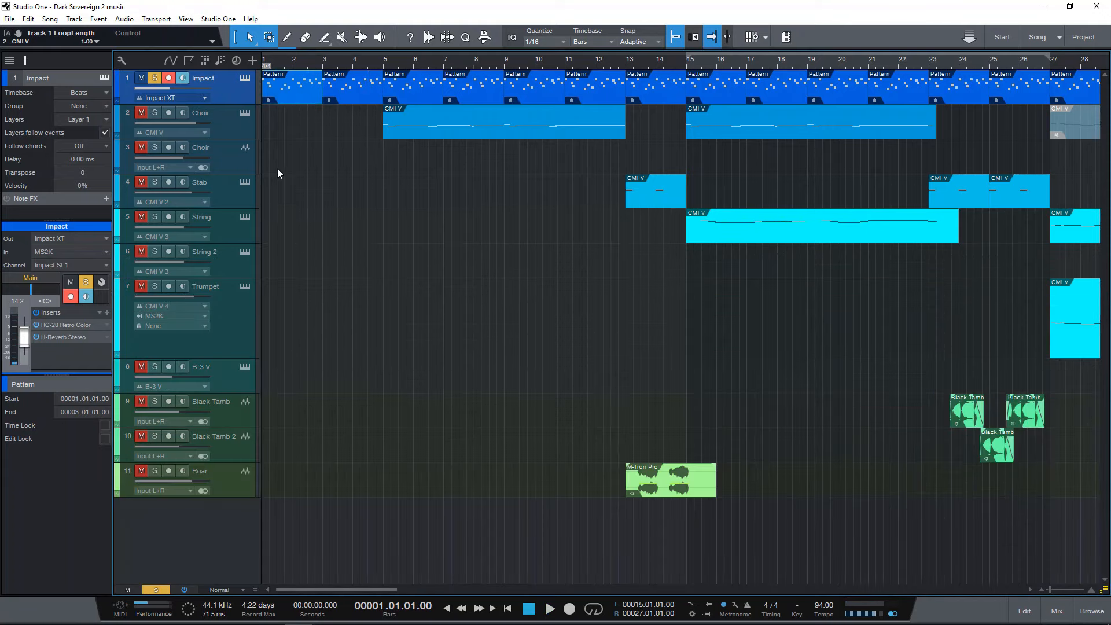
left_click(154, 81)
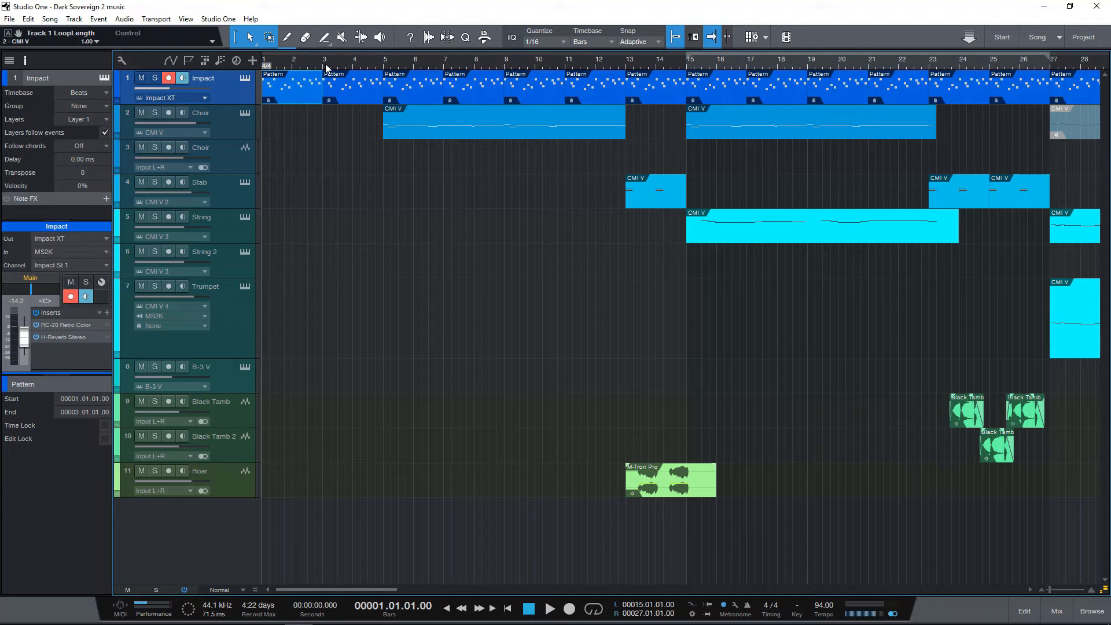
Solo the first Choir track and play its first event from bar 5 with its notes open in the editor.
left_click(385, 65)
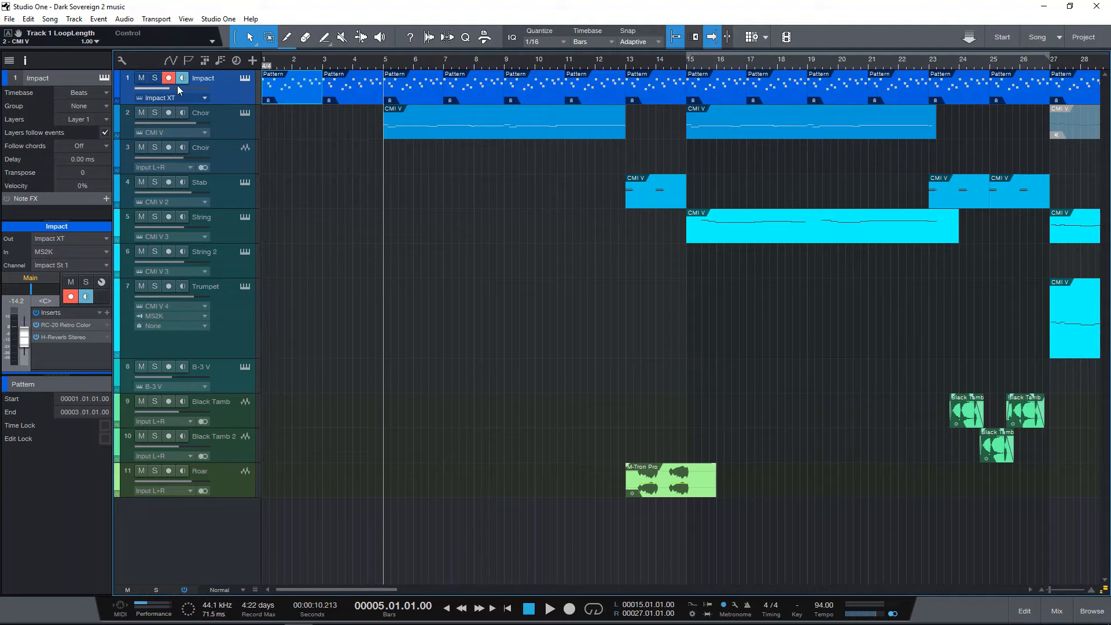
left_click(230, 119)
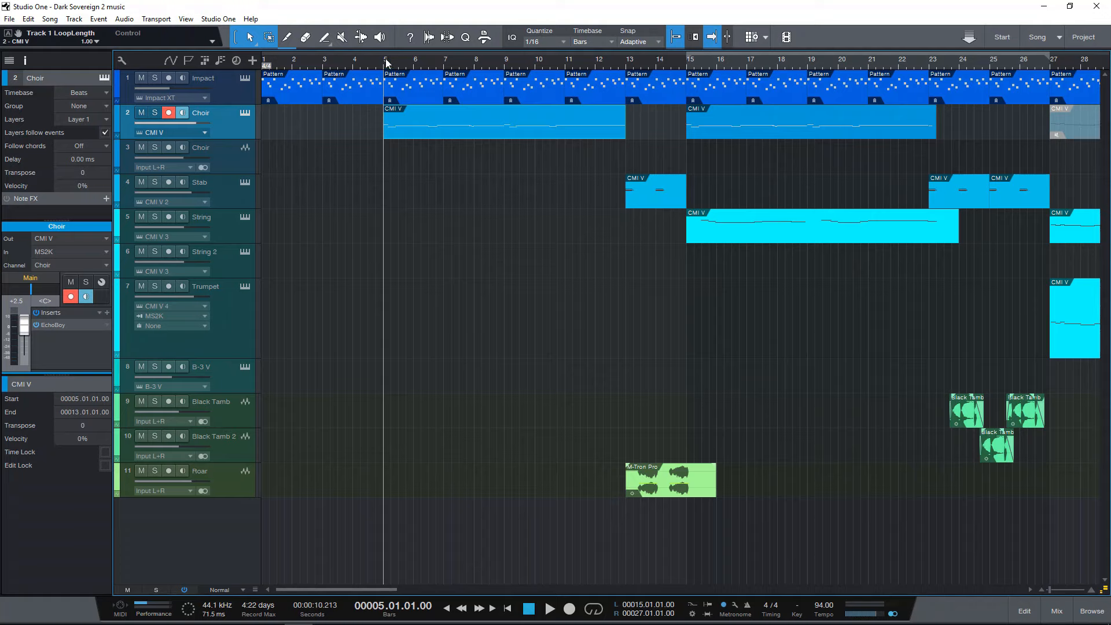
left_click(154, 112)
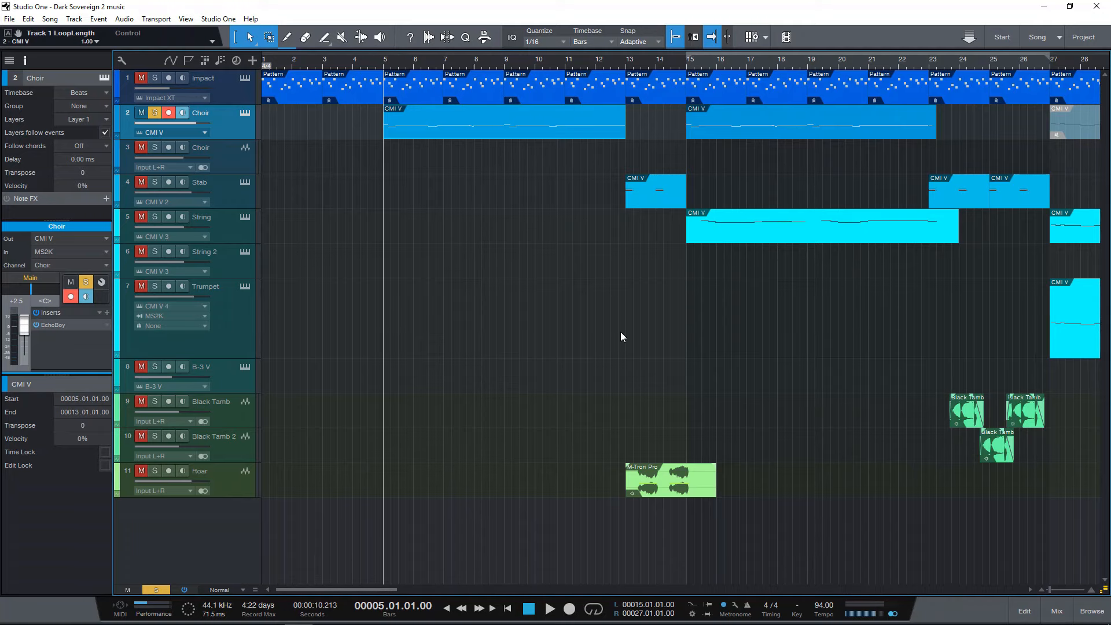
double_click(429, 130)
key("space")
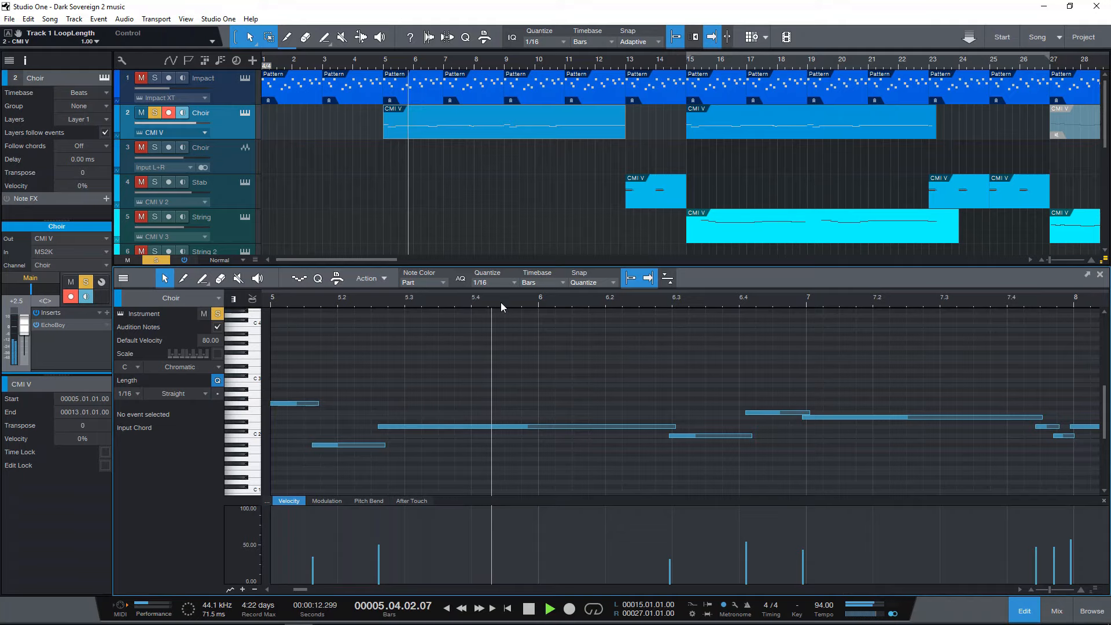
left_click_drag(500, 301, 477, 287)
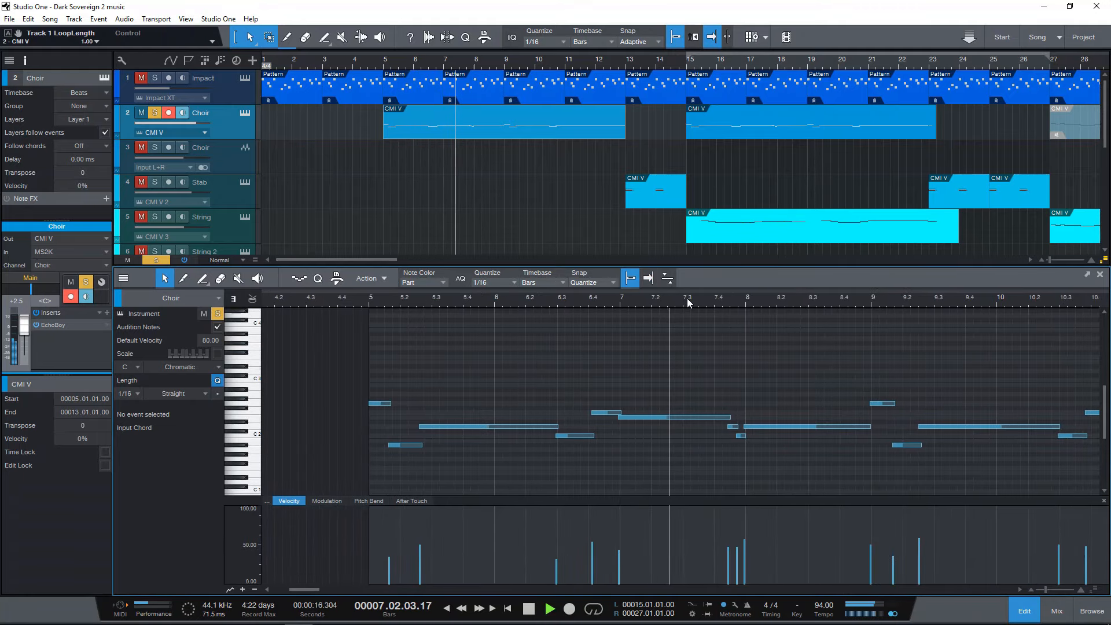
left_click_drag(688, 302, 590, 307)
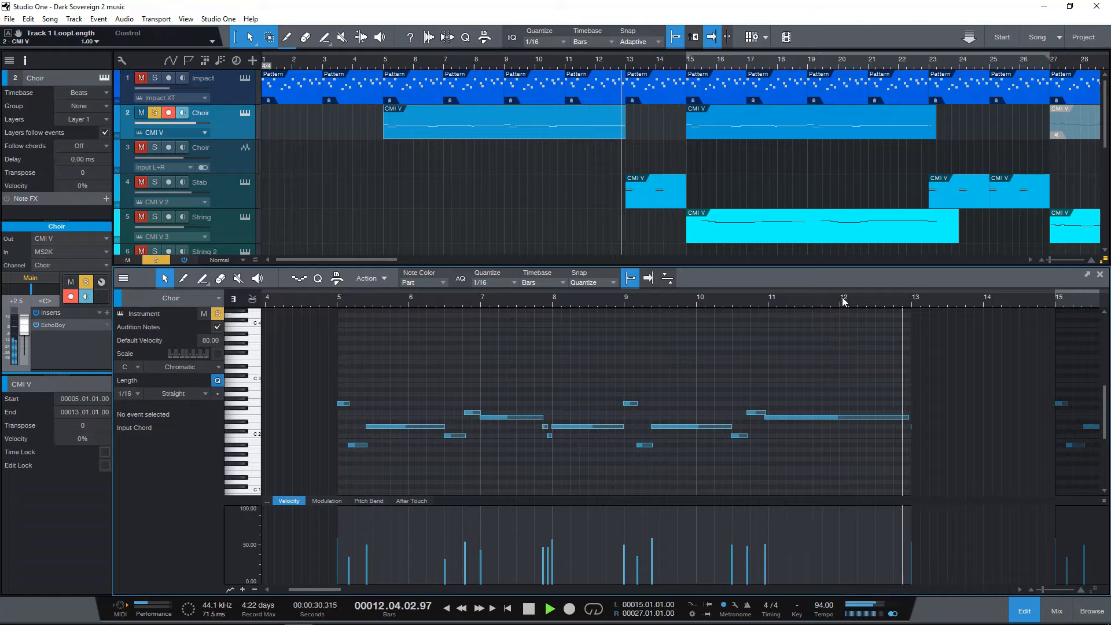
key("space")
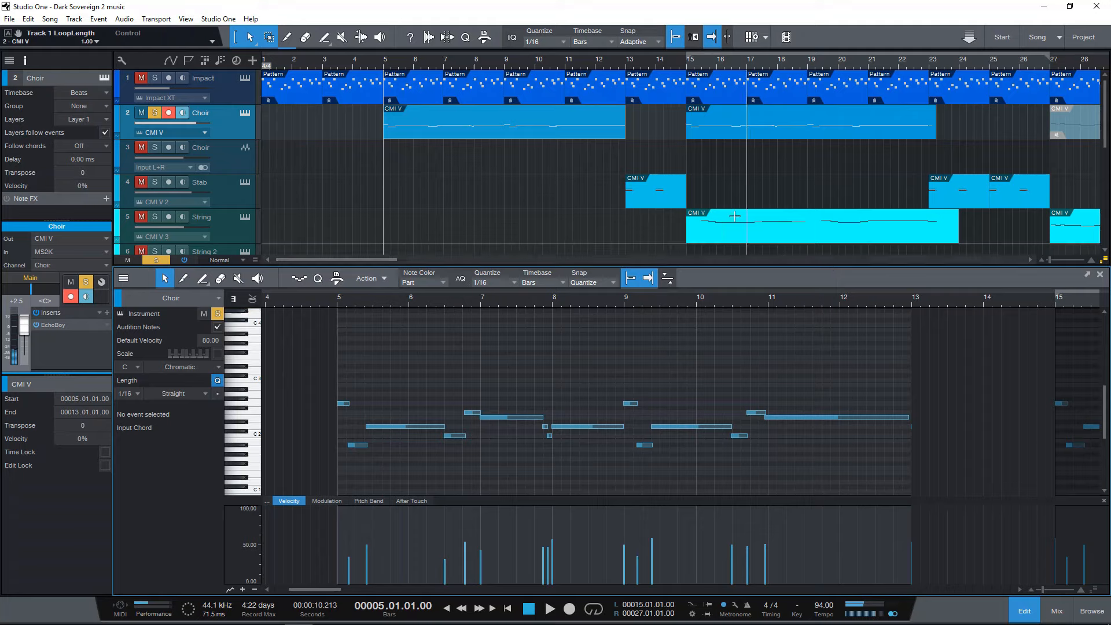
Select the very short last note at the end of the first Choir event, near bar 13.
left_click_drag(886, 308, 859, 325)
left_click(811, 427)
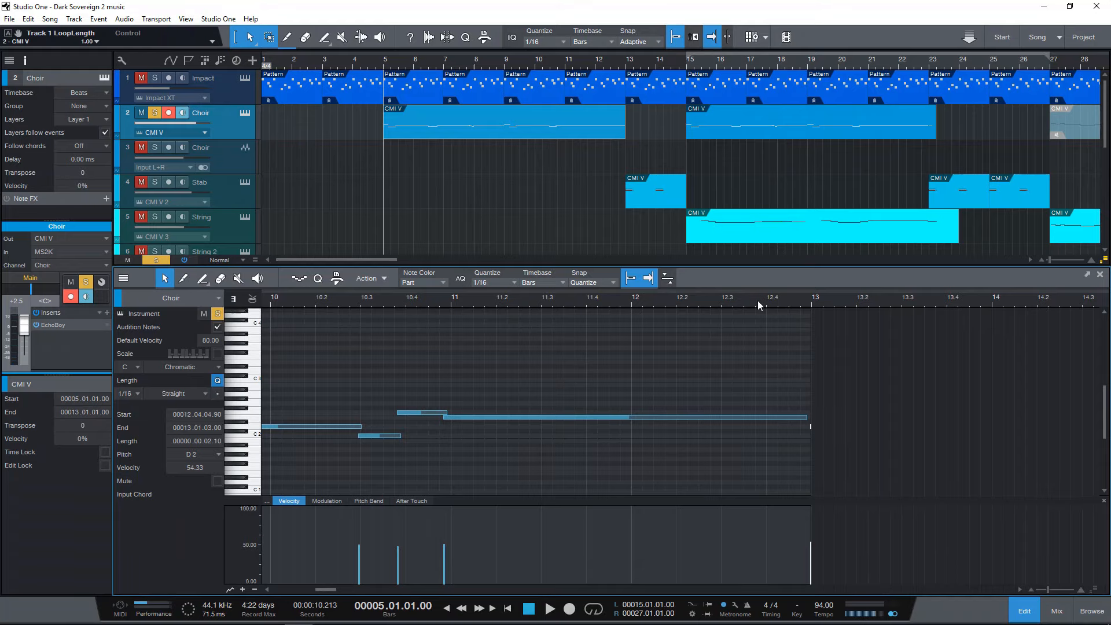
left_click_drag(757, 300, 813, 287)
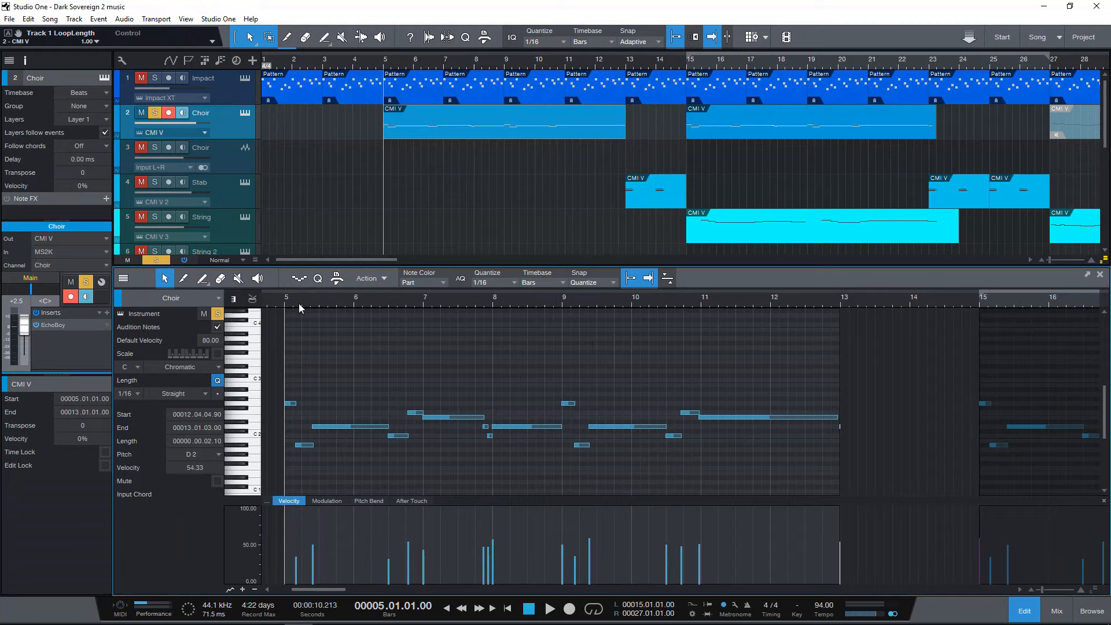
Release the Choir track's solo and play all tracks together from bar 5, closing the note editor when finished.
left_click(154, 113)
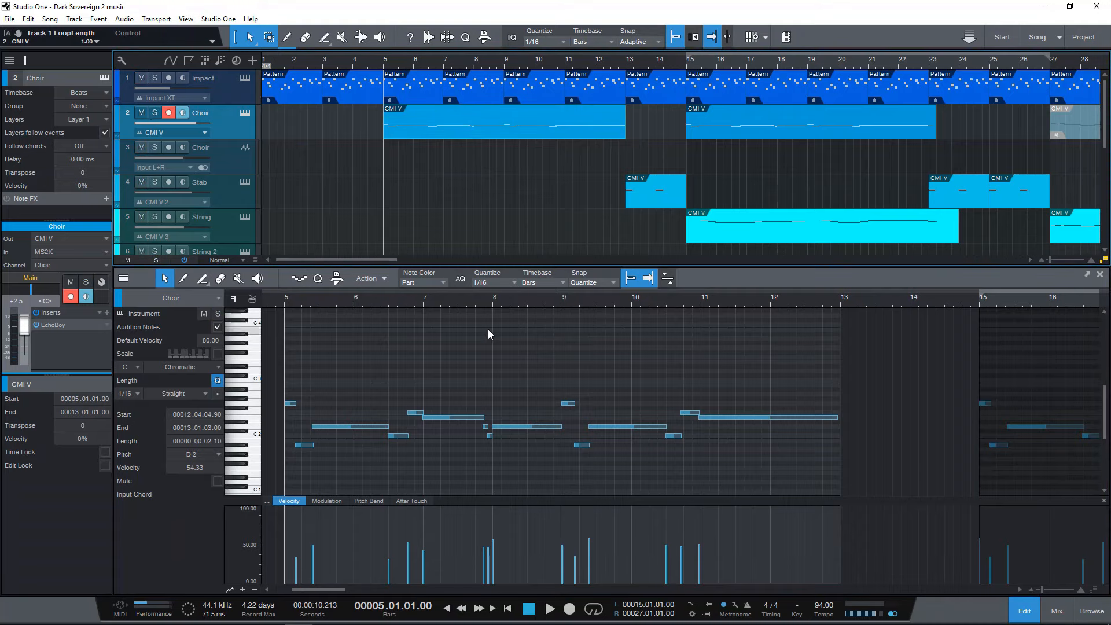
key("space")
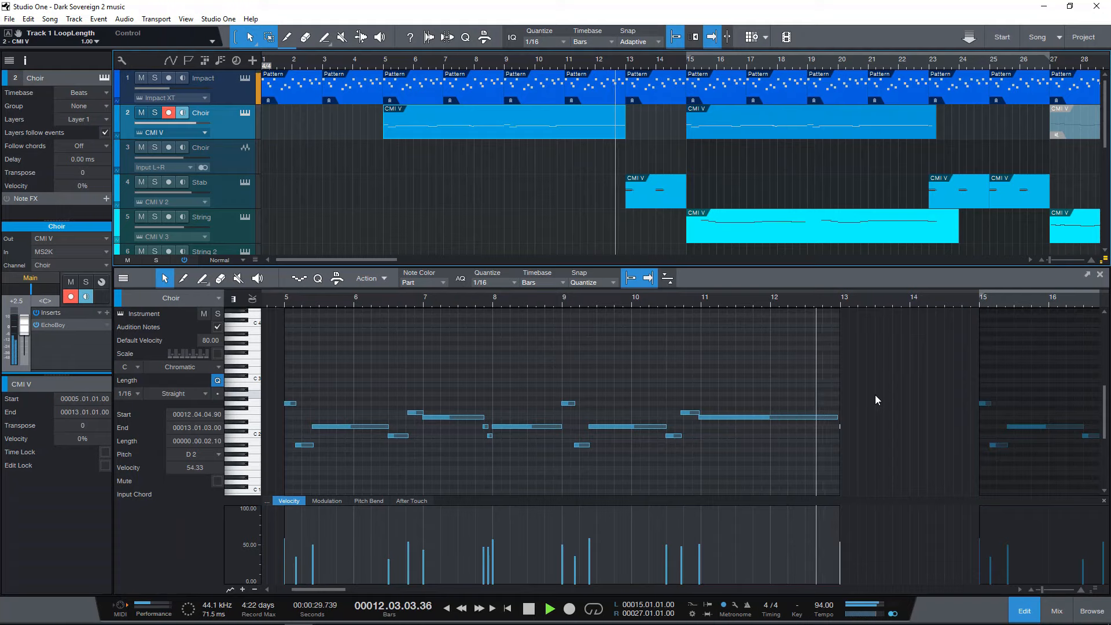
key("space")
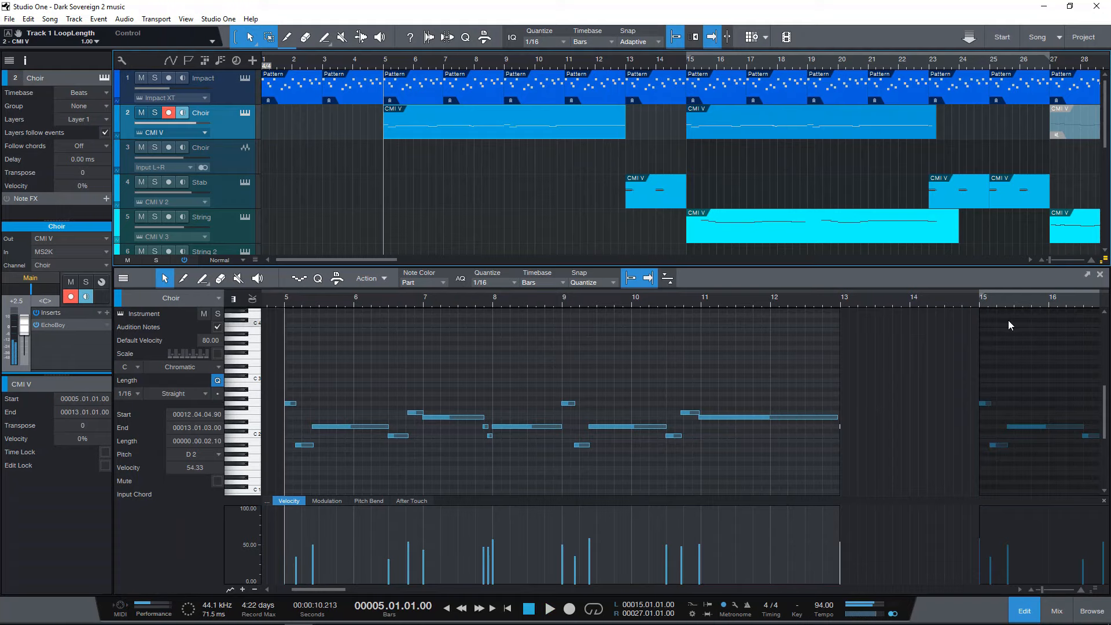
left_click(1100, 274)
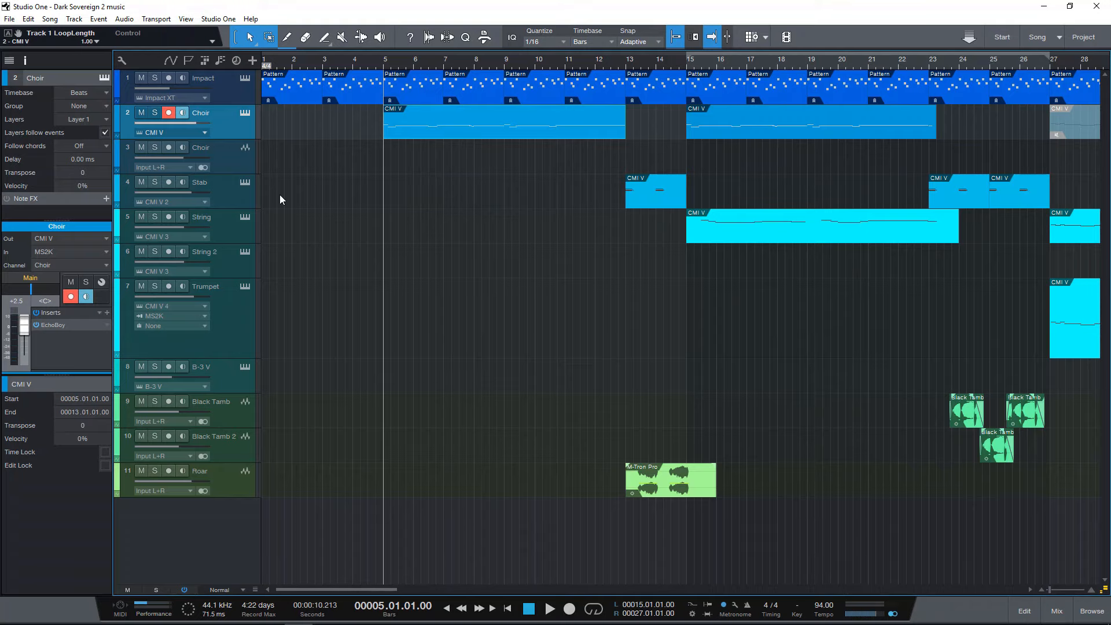
Select the Roar track and play the arrangement from bar 10, beat 4 into the first Stab and Roar events.
left_click(231, 188)
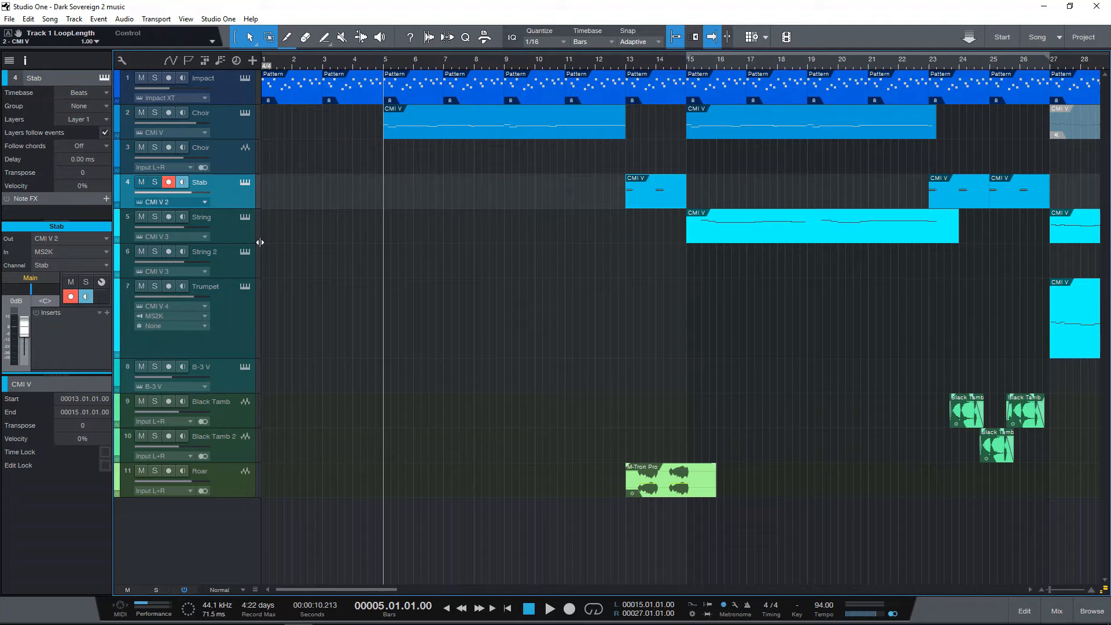
left_click(234, 478)
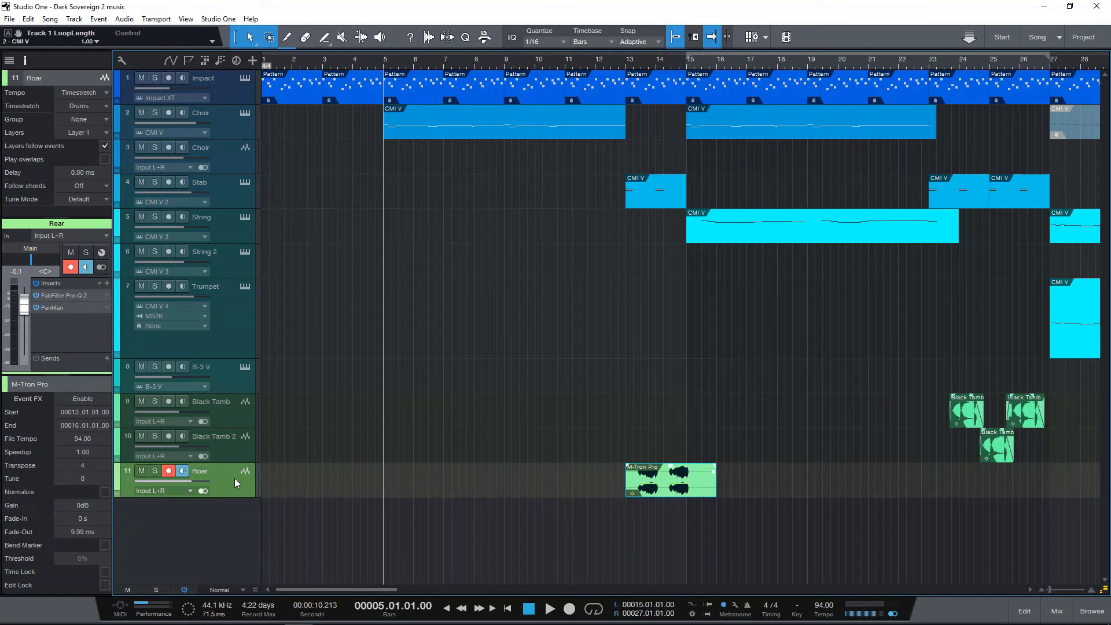
left_click(564, 61)
left_click(555, 61)
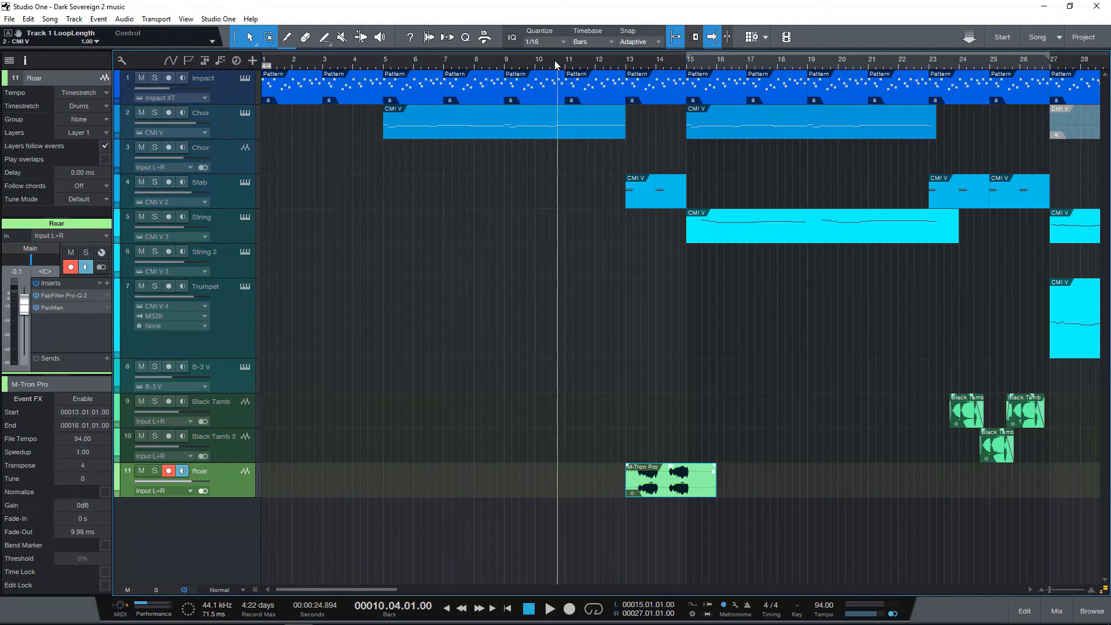
key("space")
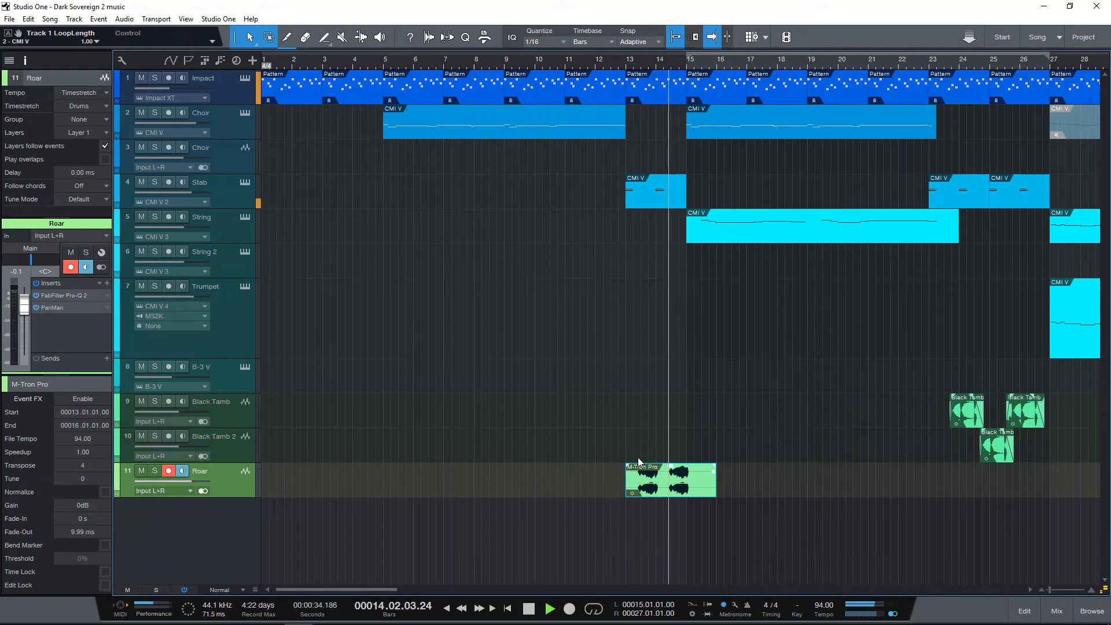
key("space")
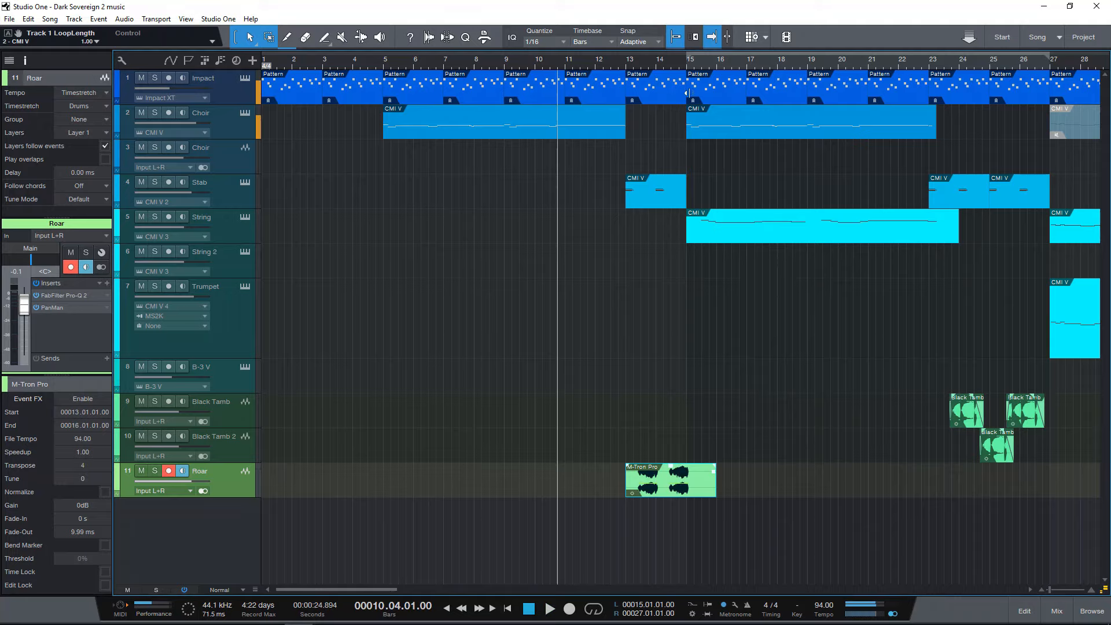
Set the loop range to bars 13 to 15, turn looping on and play the first Stab and Roar section from bar 13.
left_click(635, 66)
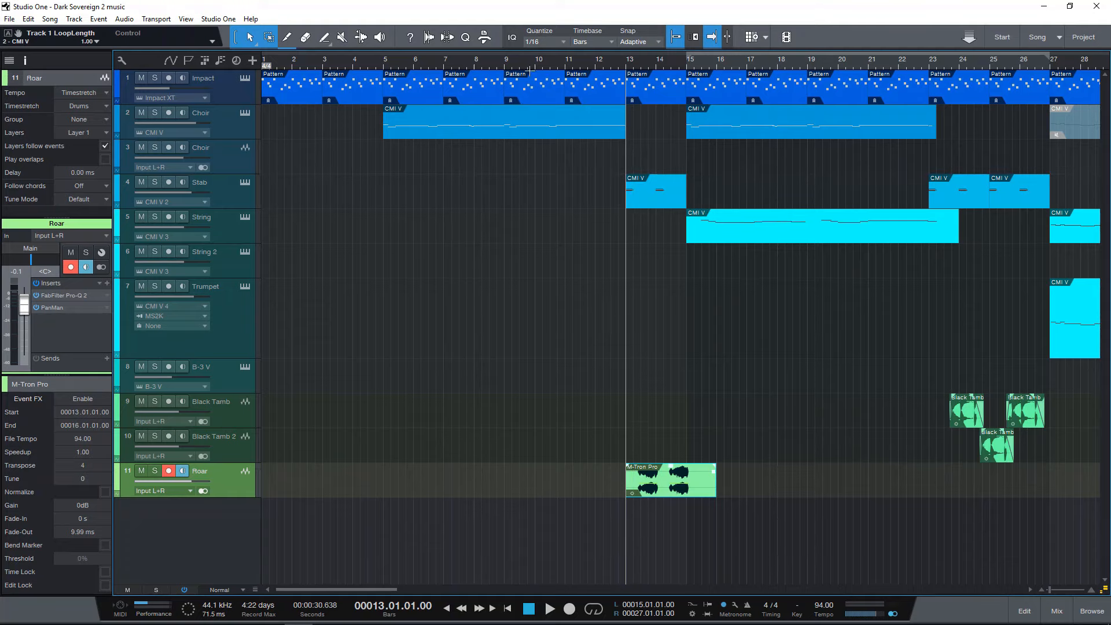
left_click_drag(683, 57, 655, 67)
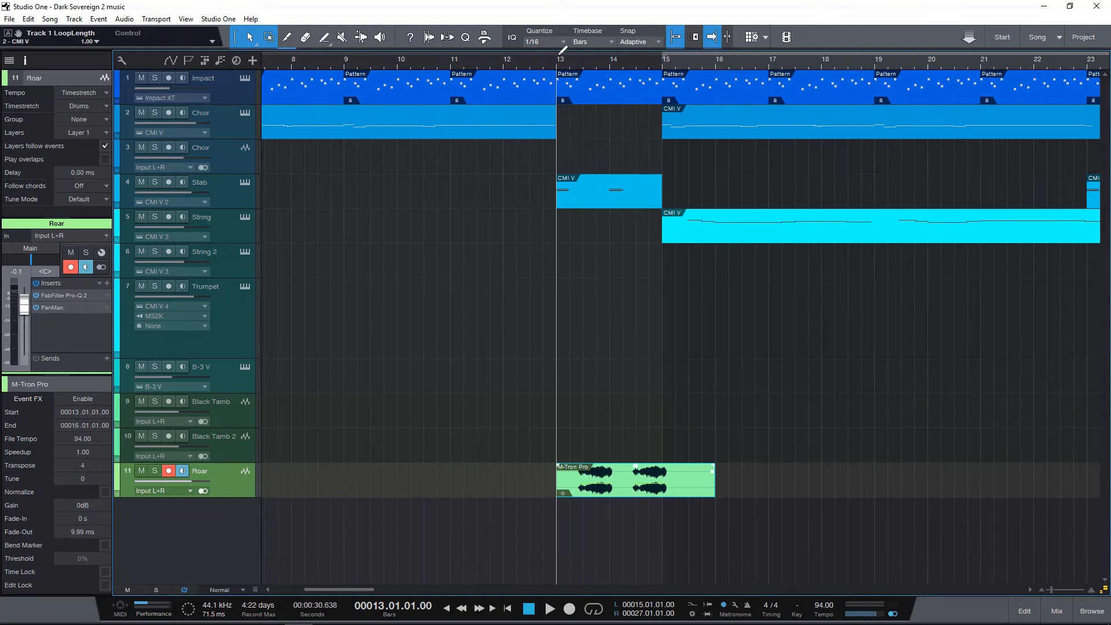
left_click_drag(561, 51, 662, 55)
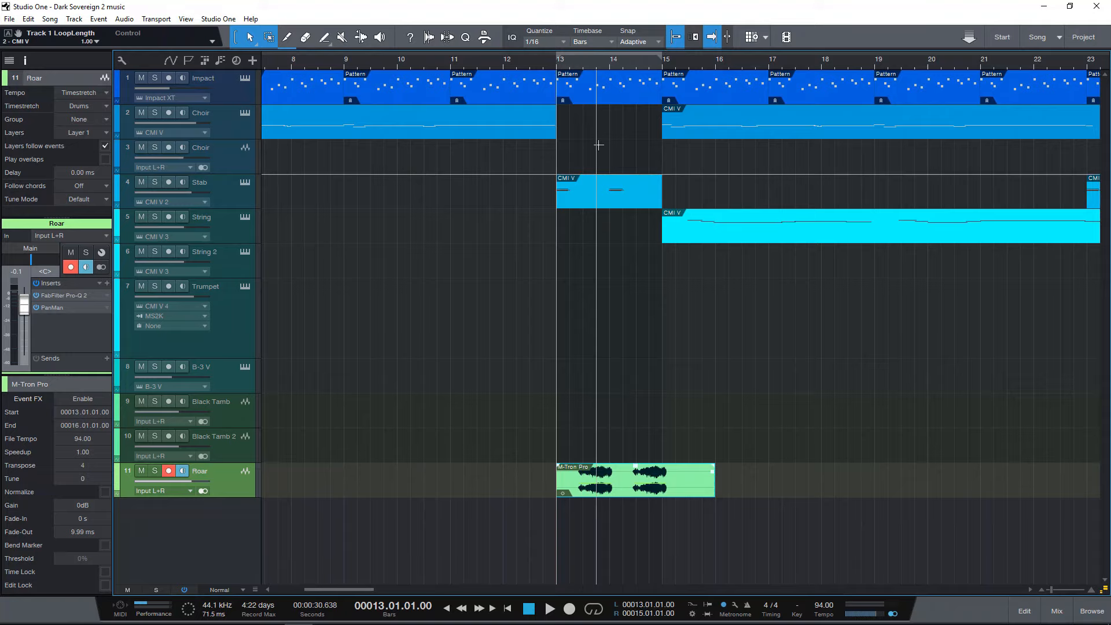
key("slash")
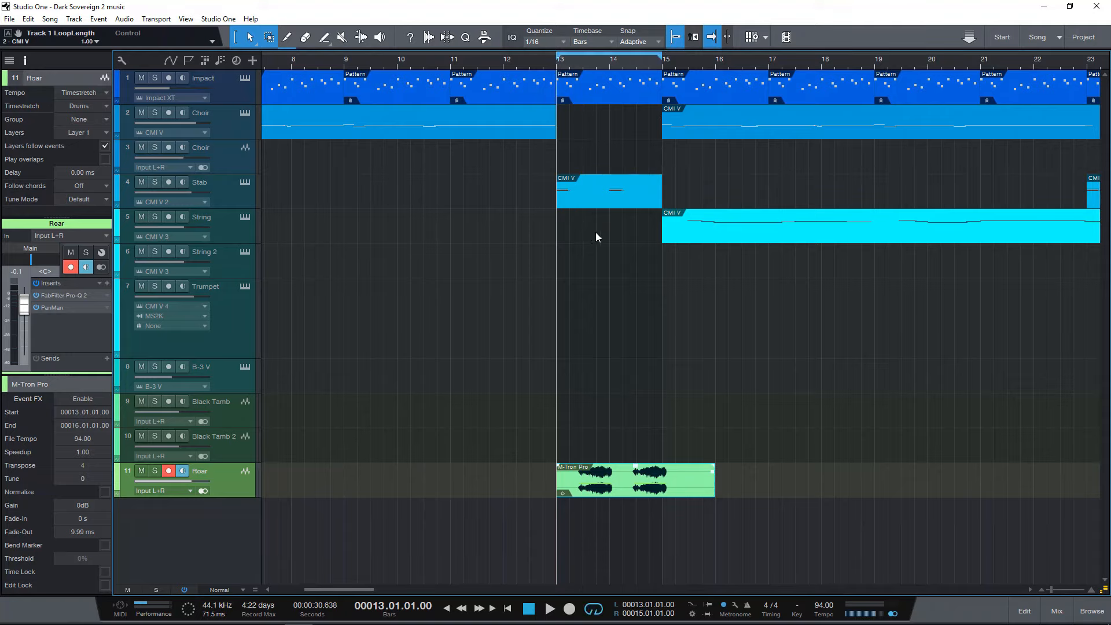
key("space")
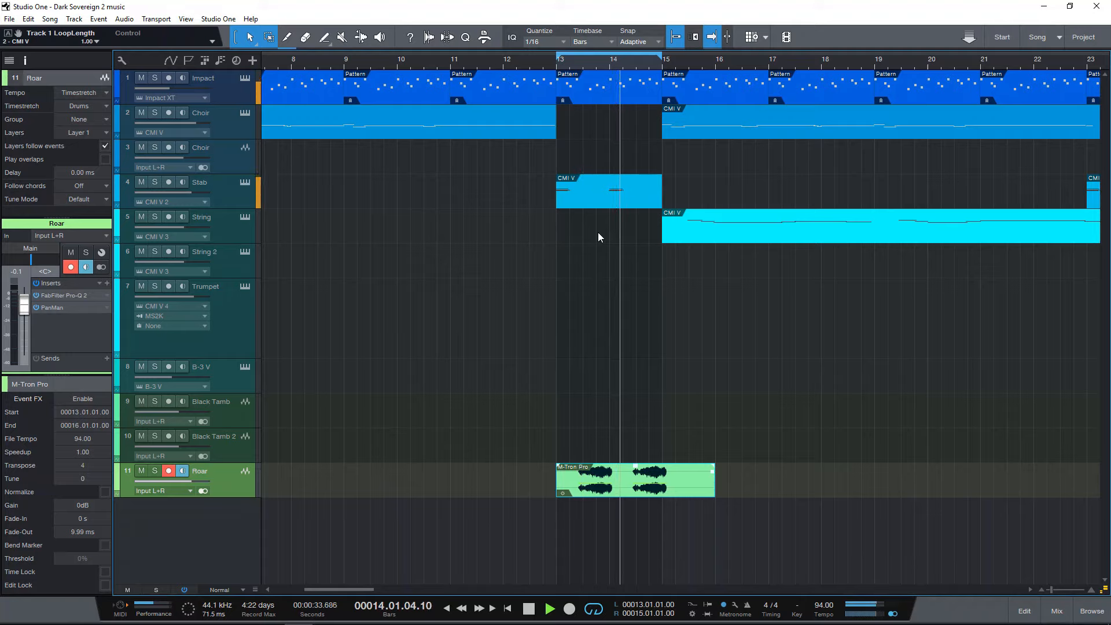
key("space")
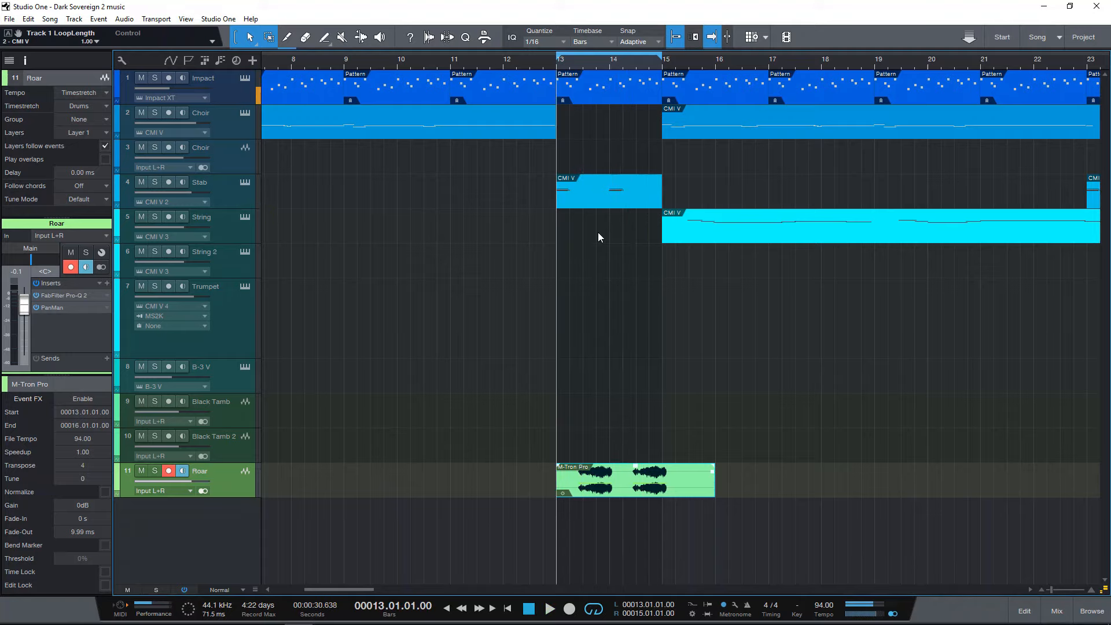
Select the Stab track, return to the Roar track and turn looping off.
left_click(221, 195)
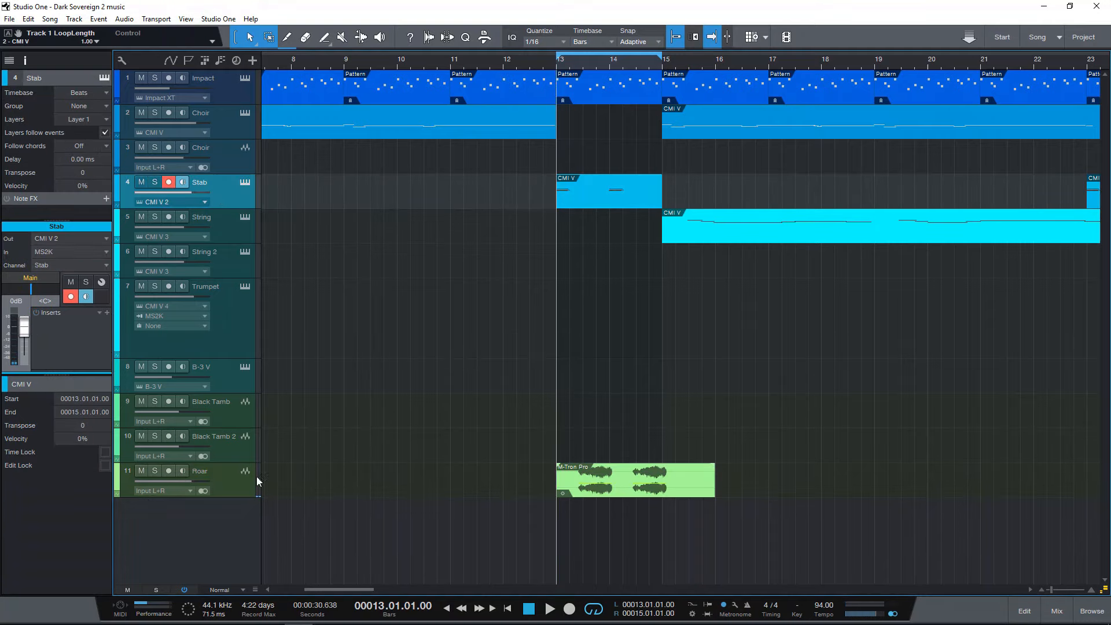
left_click(237, 480)
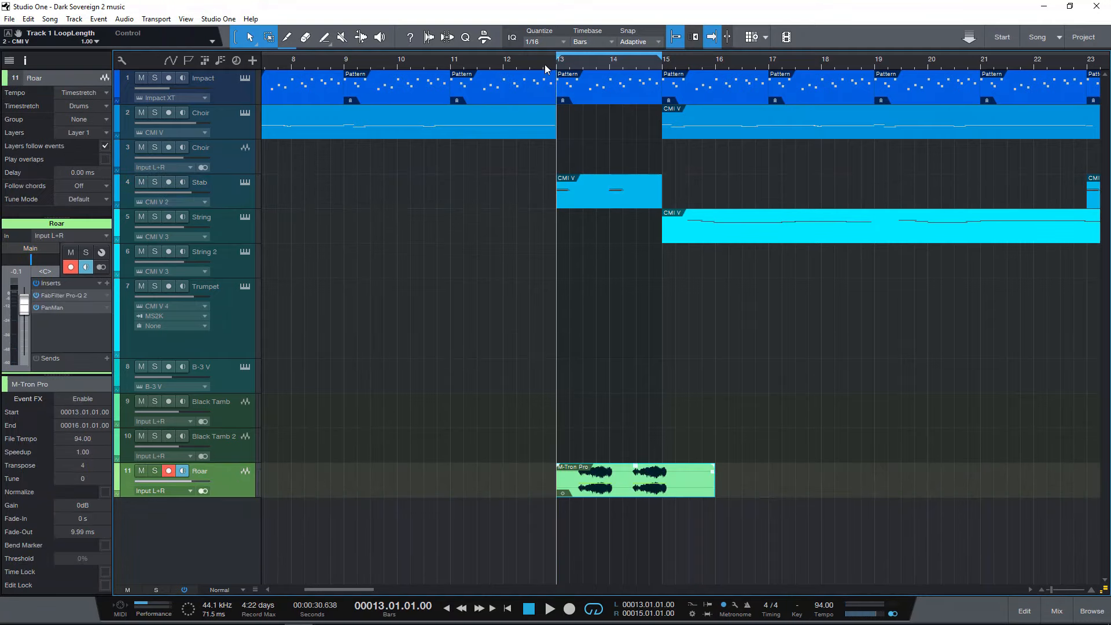
left_click_drag(554, 62, 613, 61)
left_click(614, 60)
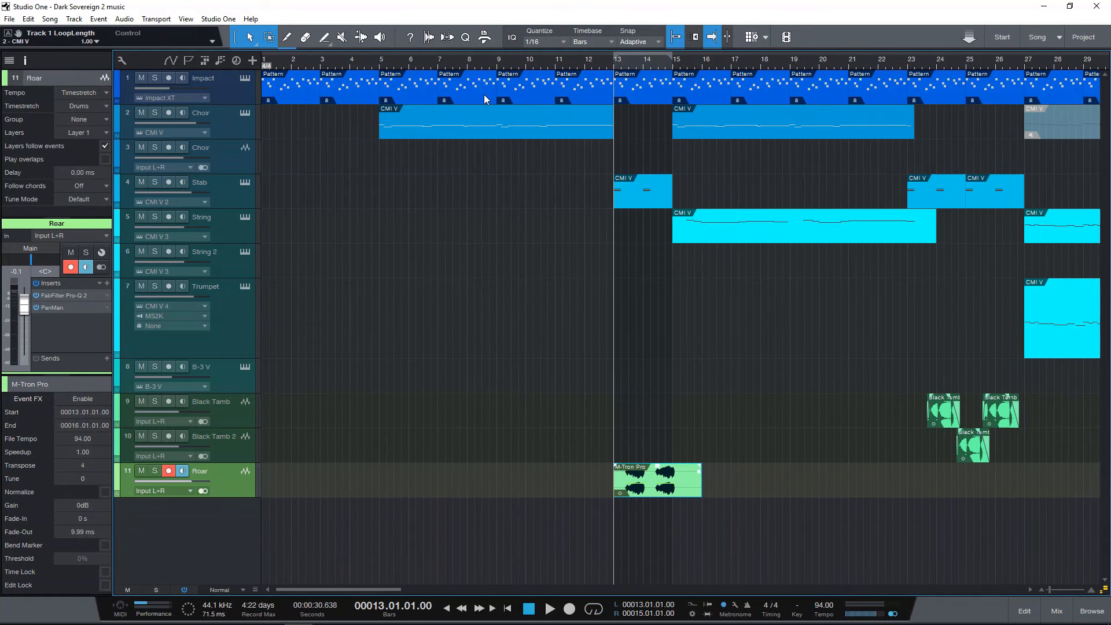
Mark bars 5 to 15 with the loop range, and mark the section from bar 27 to bar 30, beat 4.
left_click_drag(382, 60, 676, 88)
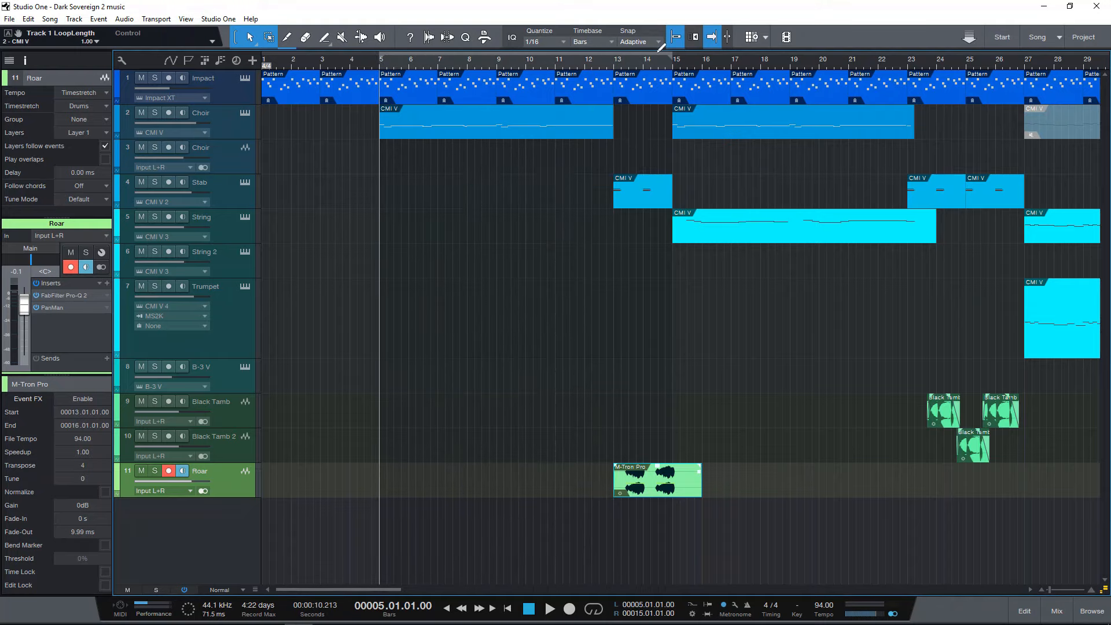
mouse_move(660, 61)
left_mouse_down()
mouse_move(640, 62)
mouse_move(646, 75)
mouse_move(643, 66)
left_mouse_up()
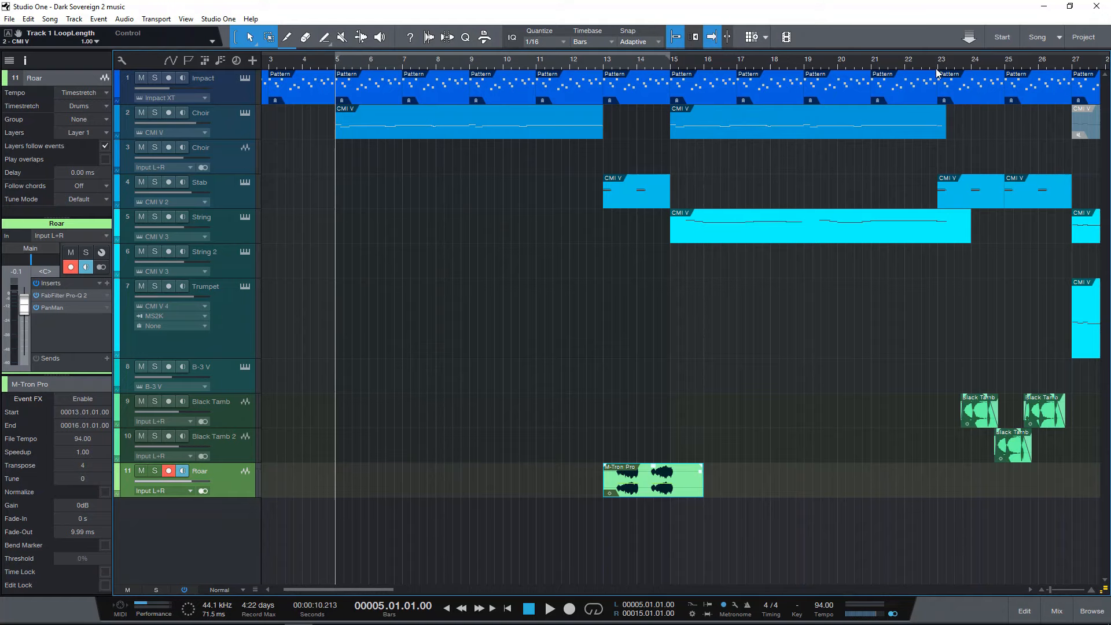
left_click_drag(942, 64, 901, 59)
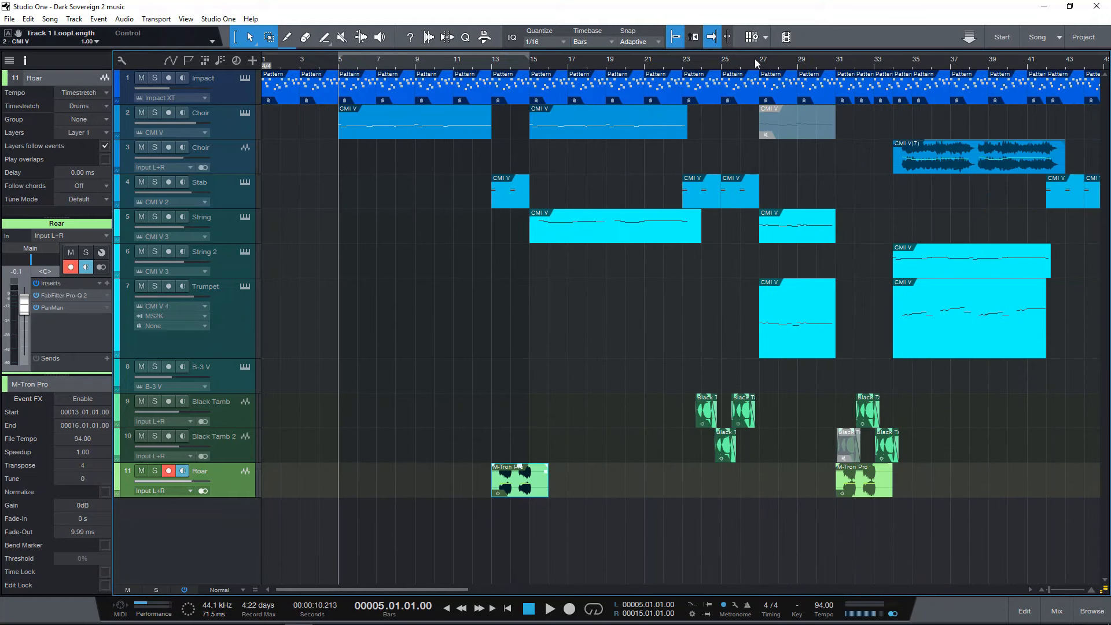
left_click_drag(765, 51, 831, 70)
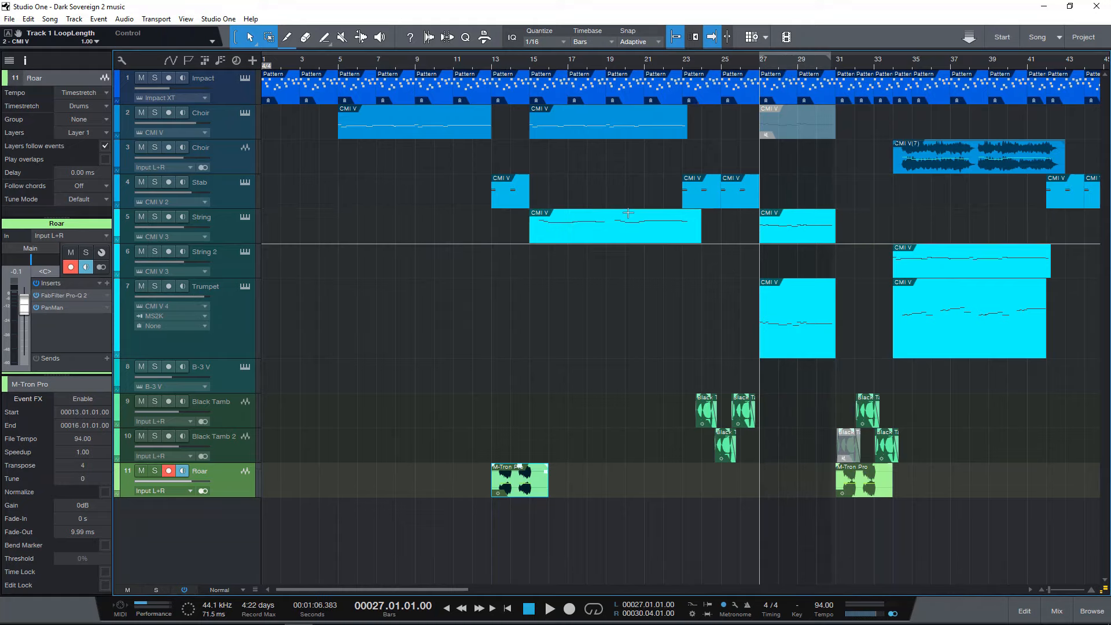
Set the loop range from bar 15 to bar 27 and place the playhead at bar 15.
left_click(530, 65)
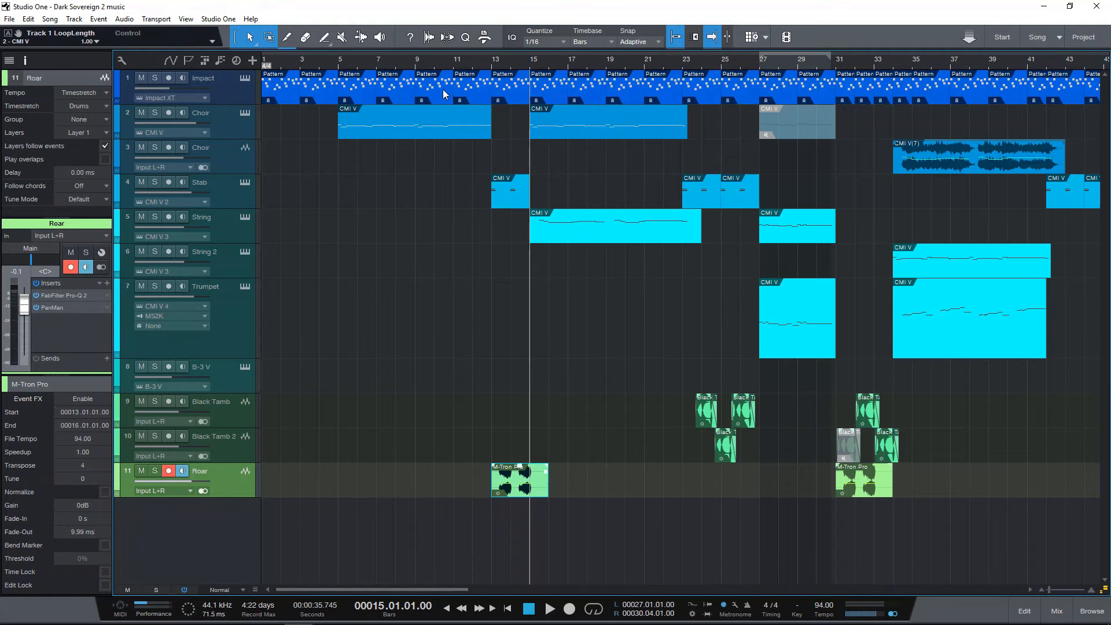
left_click_drag(543, 58, 540, 73)
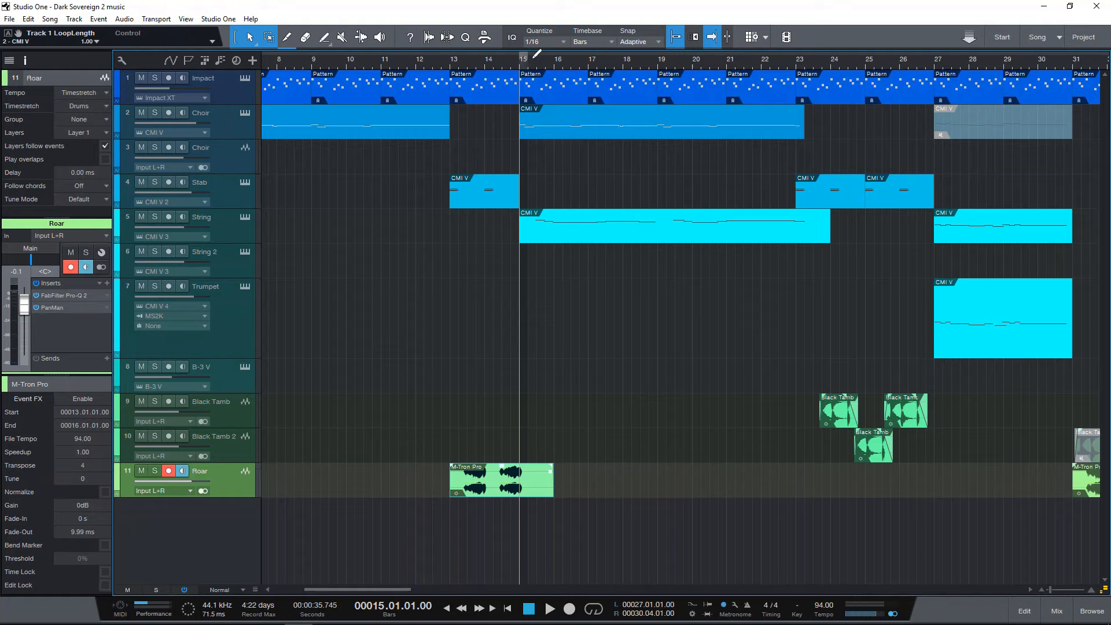
left_click_drag(537, 54, 833, 70)
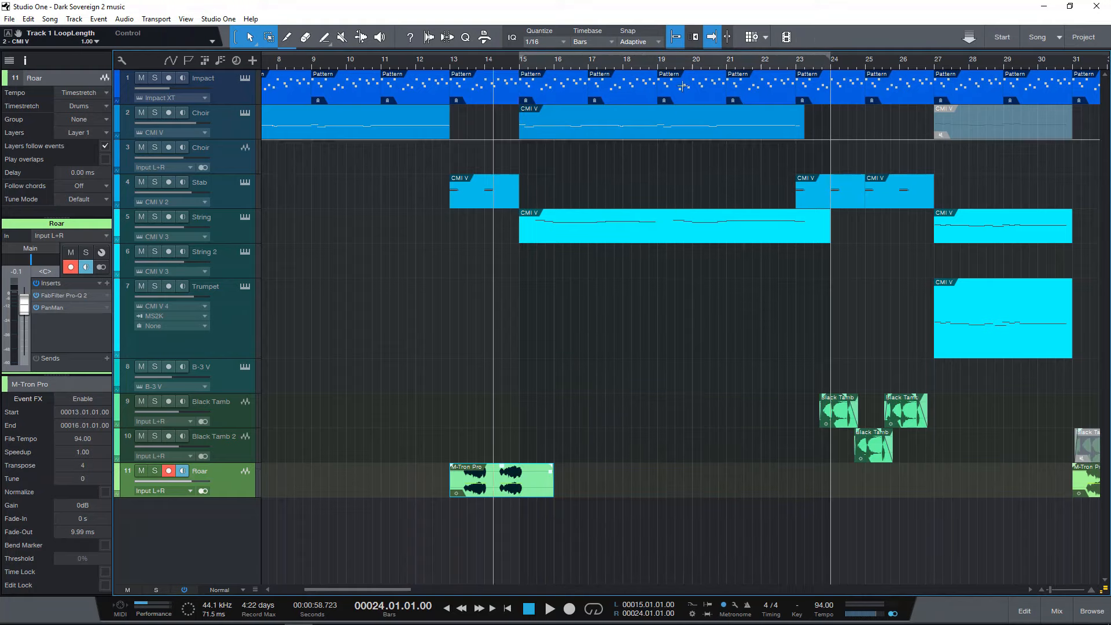
left_click_drag(832, 55, 936, 55)
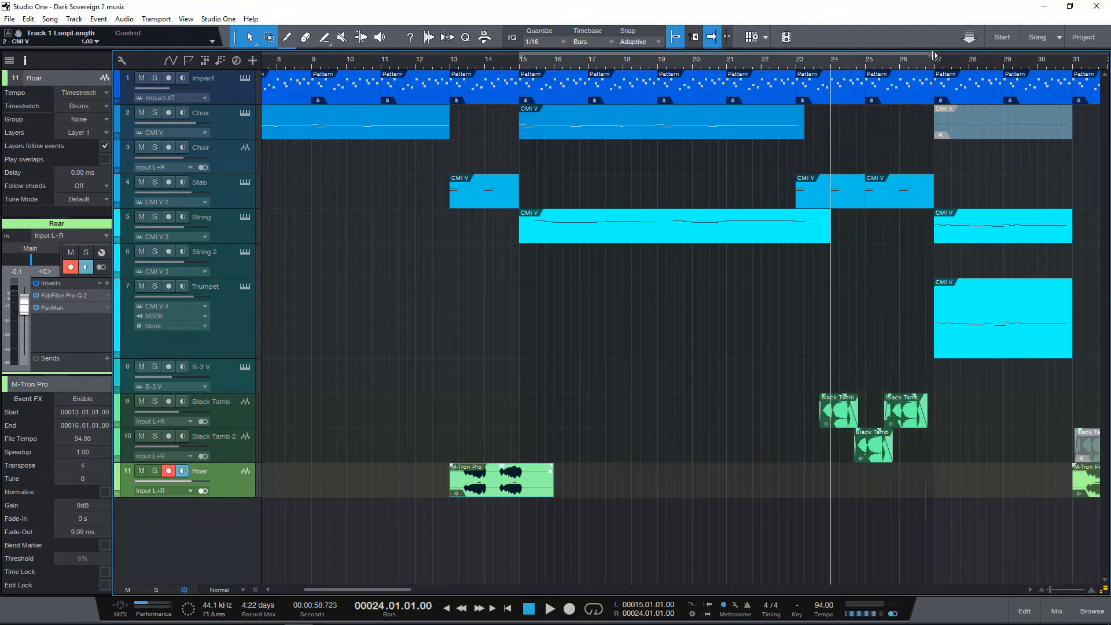
left_click(519, 65)
Select the String track and play from bar 15, viewing its first event's notes in the editor before closing it and stopping playback.
left_click(249, 237)
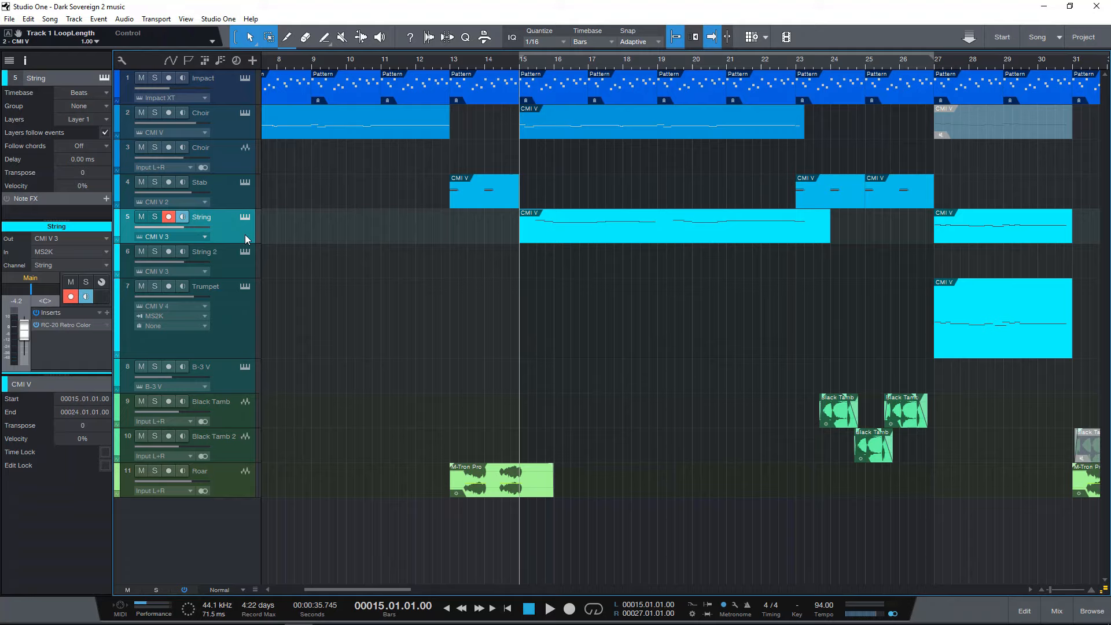
key("space")
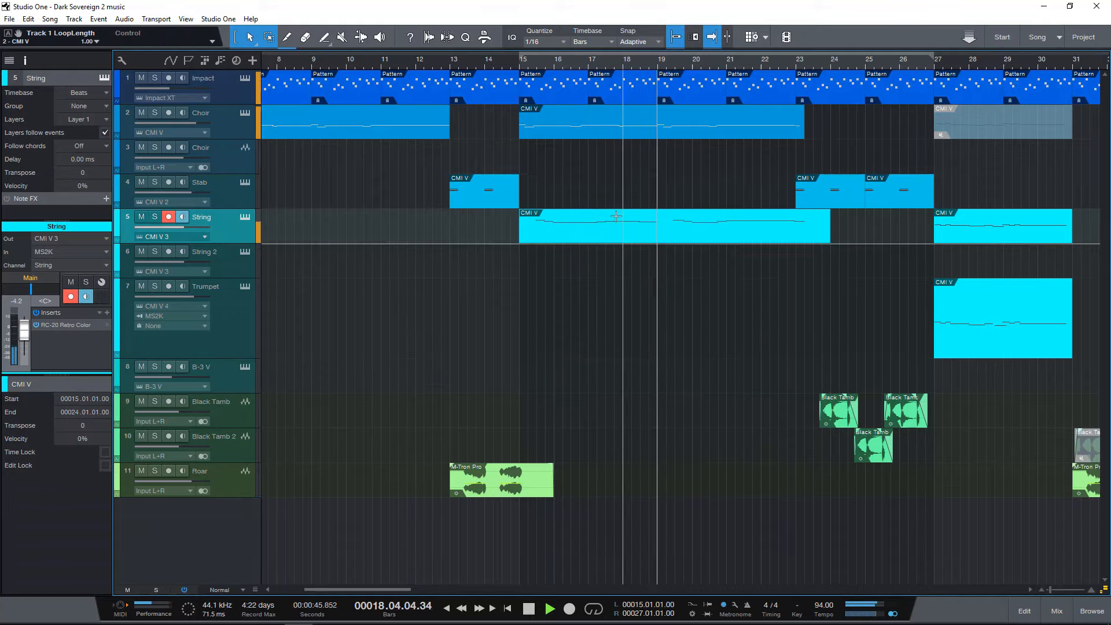
double_click(660, 235)
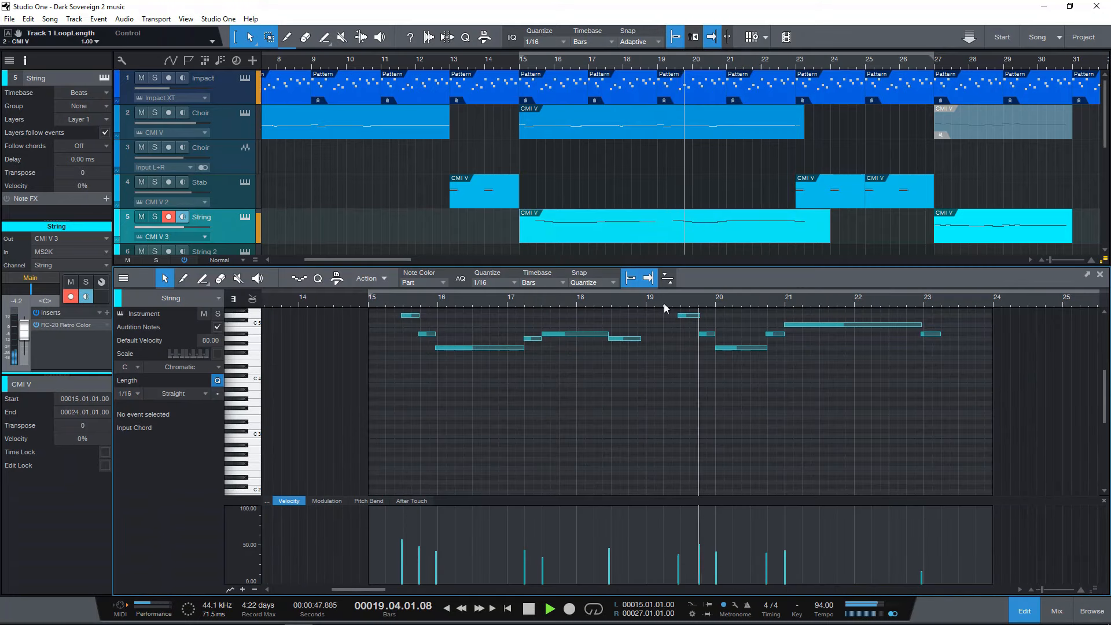
scroll(675, 358, "up", 1)
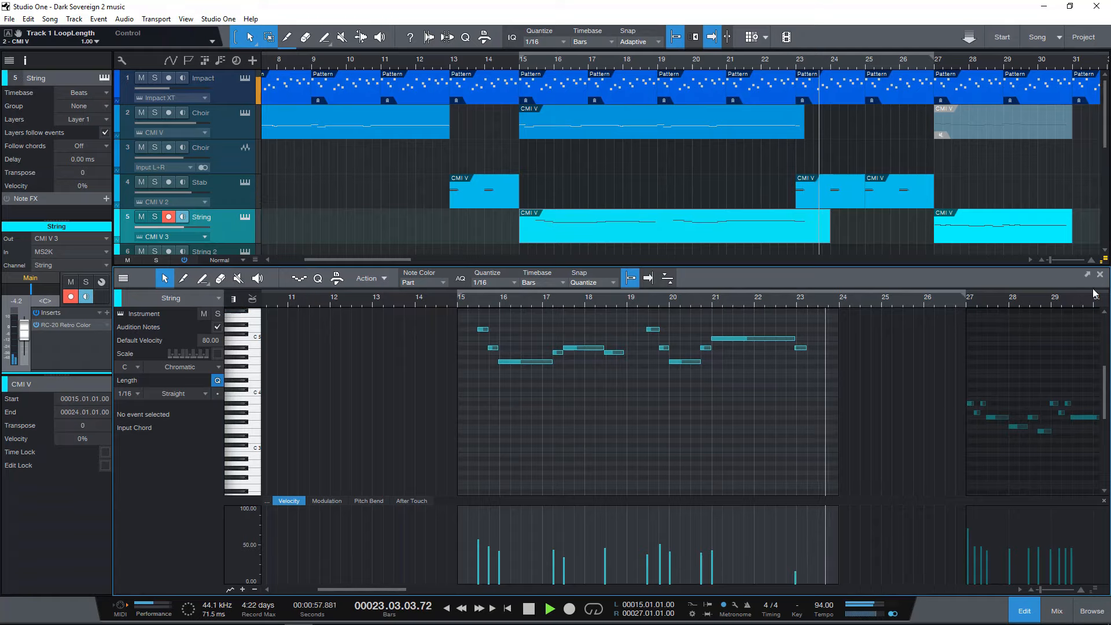
key("F2")
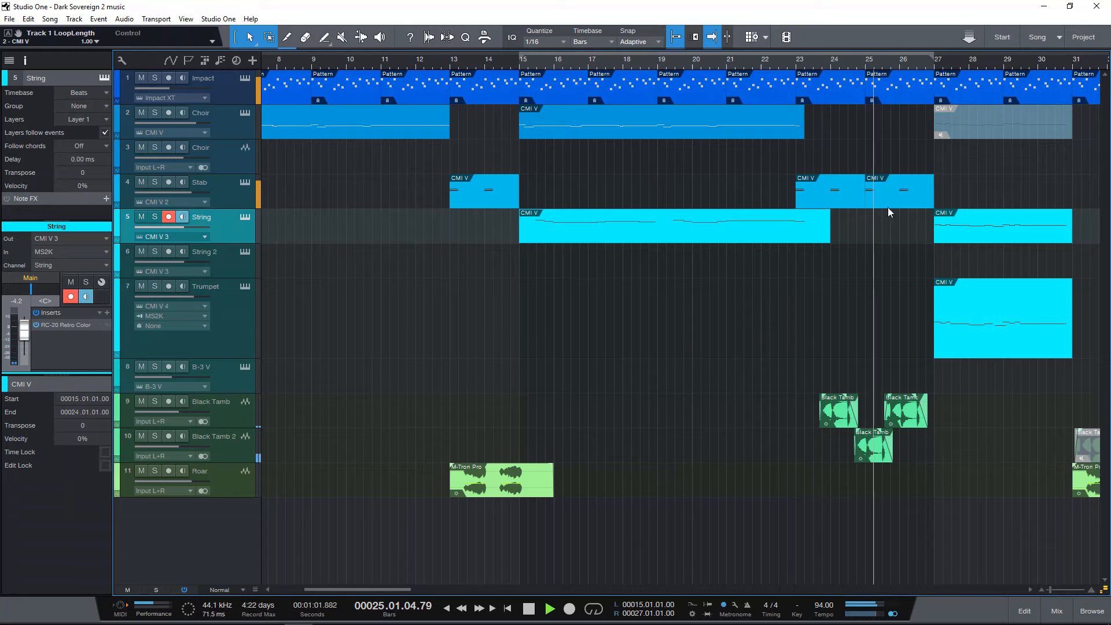
left_click_drag(888, 66, 870, 61)
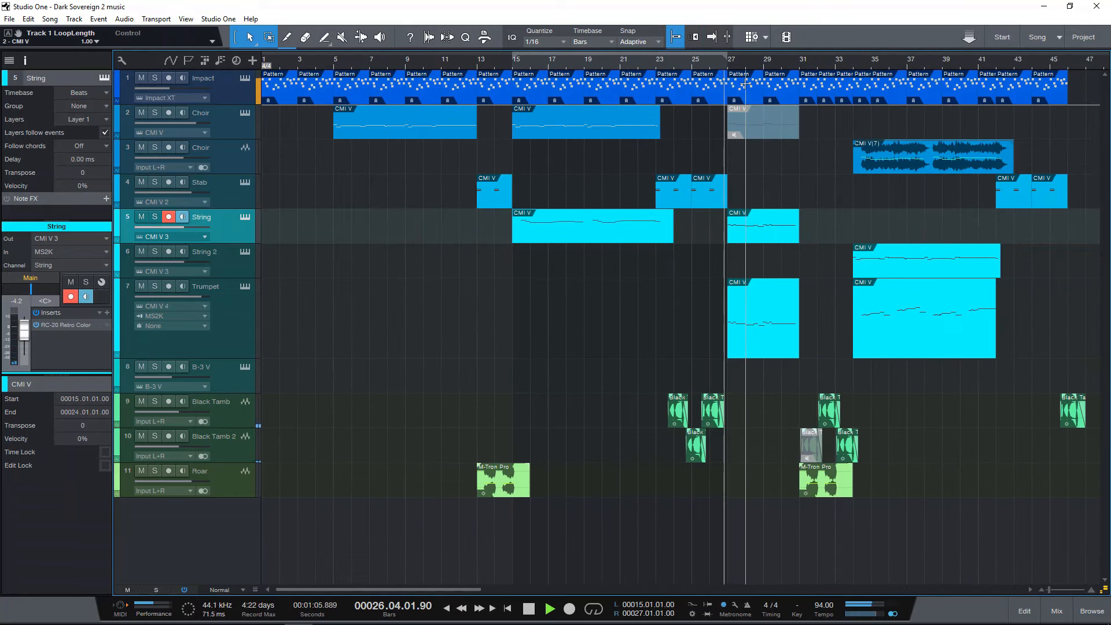
key("space")
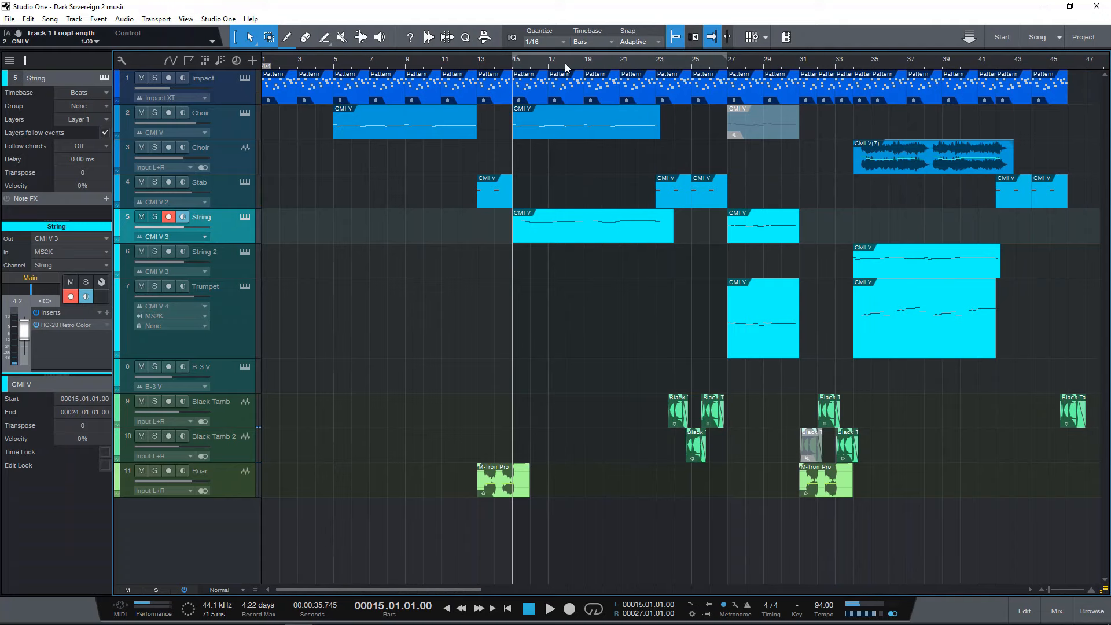
Place the playhead at bar 20, beat 3 and briefly play the passage into bar 21.
left_click_drag(564, 64, 558, 108)
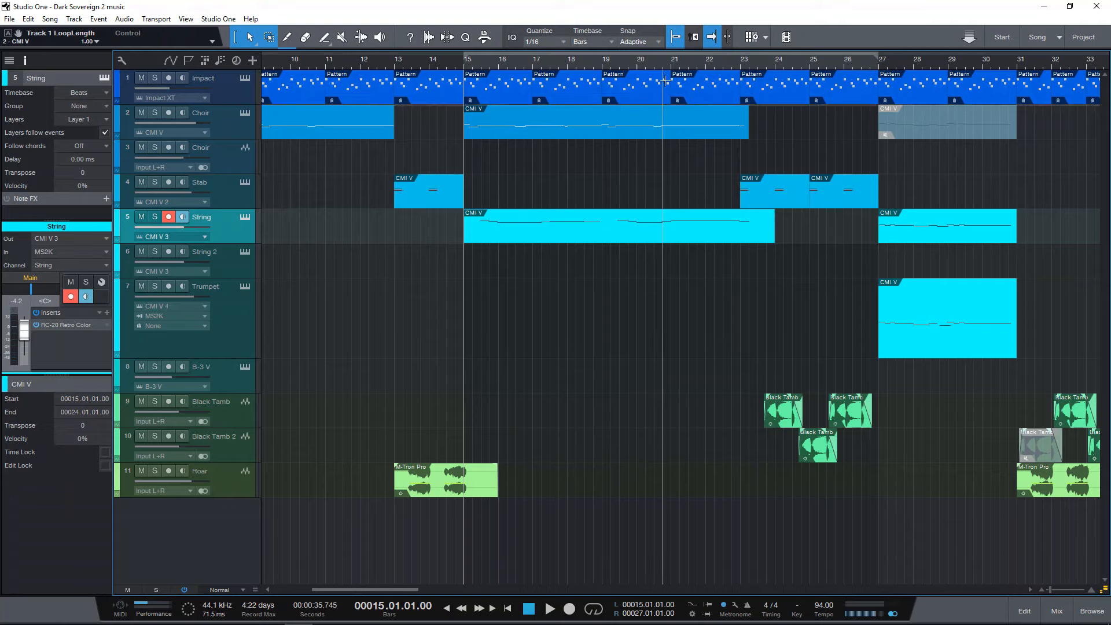
left_click(673, 62)
scroll(670, 76, "up", 3)
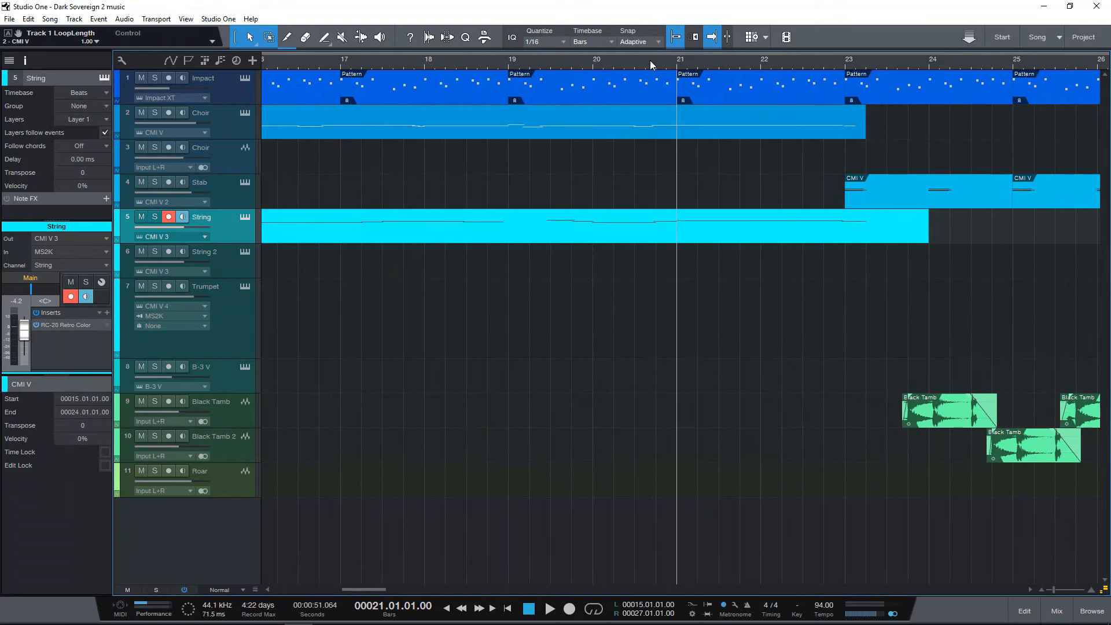
left_click(647, 61)
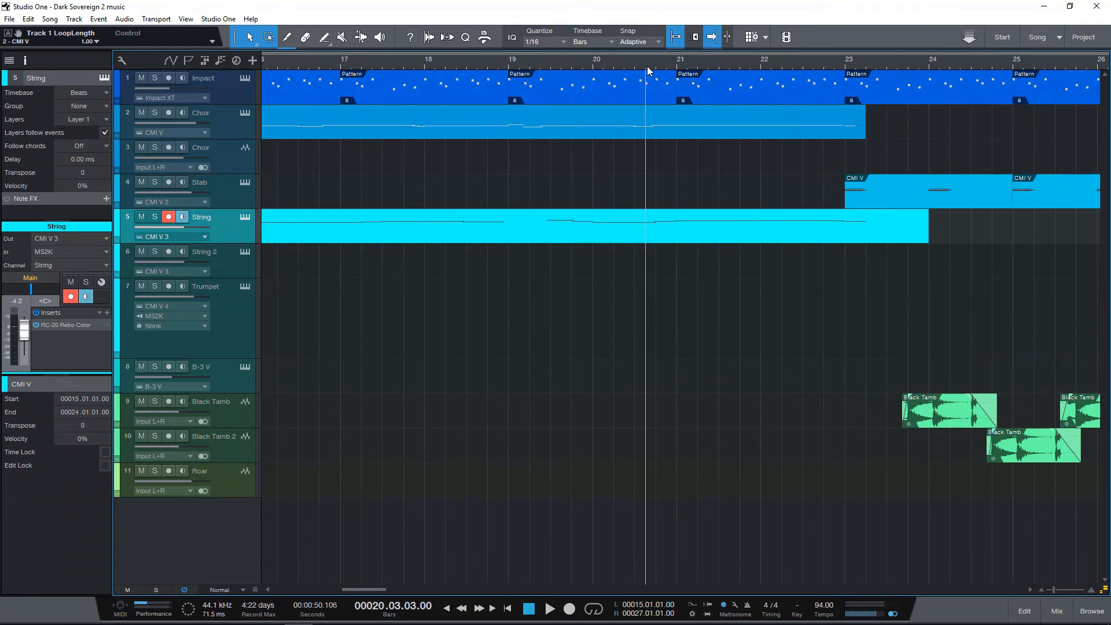
key("space")
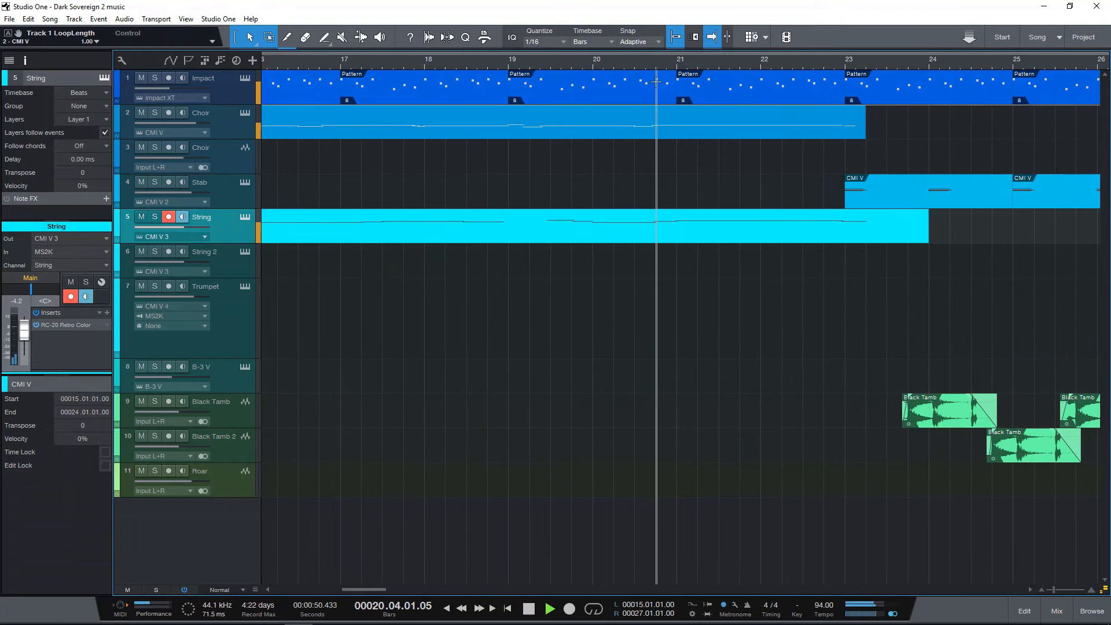
key("space")
Open the second Choir event's notes and audition its long notes near bars 15, 17 and 21.
double_click(672, 127)
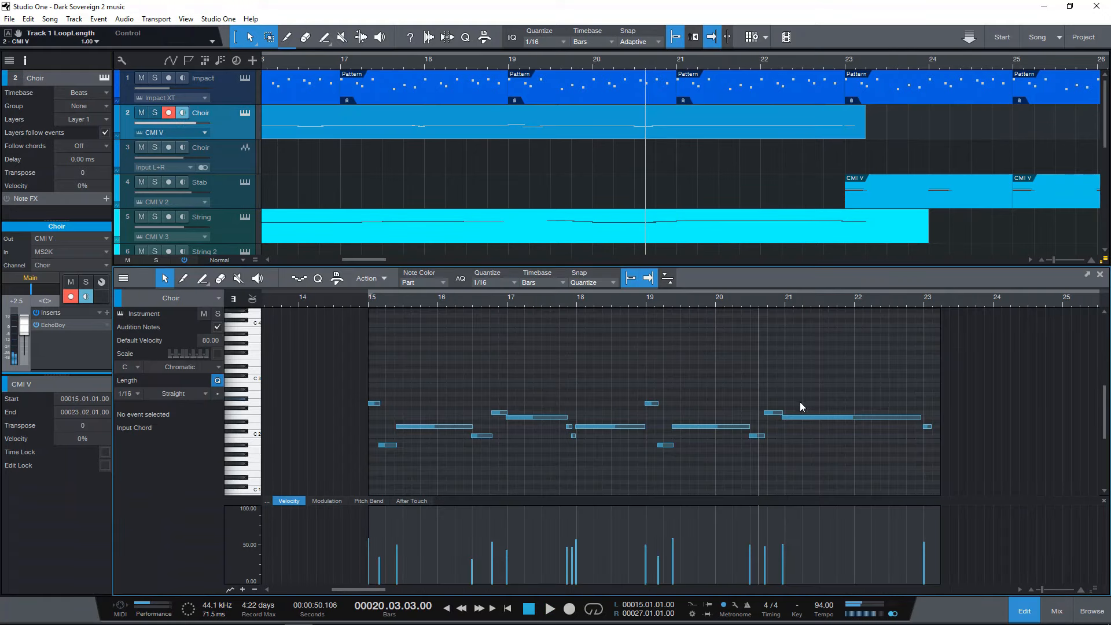
mouse_move(802, 418)
left_click(803, 418)
left_click(436, 429)
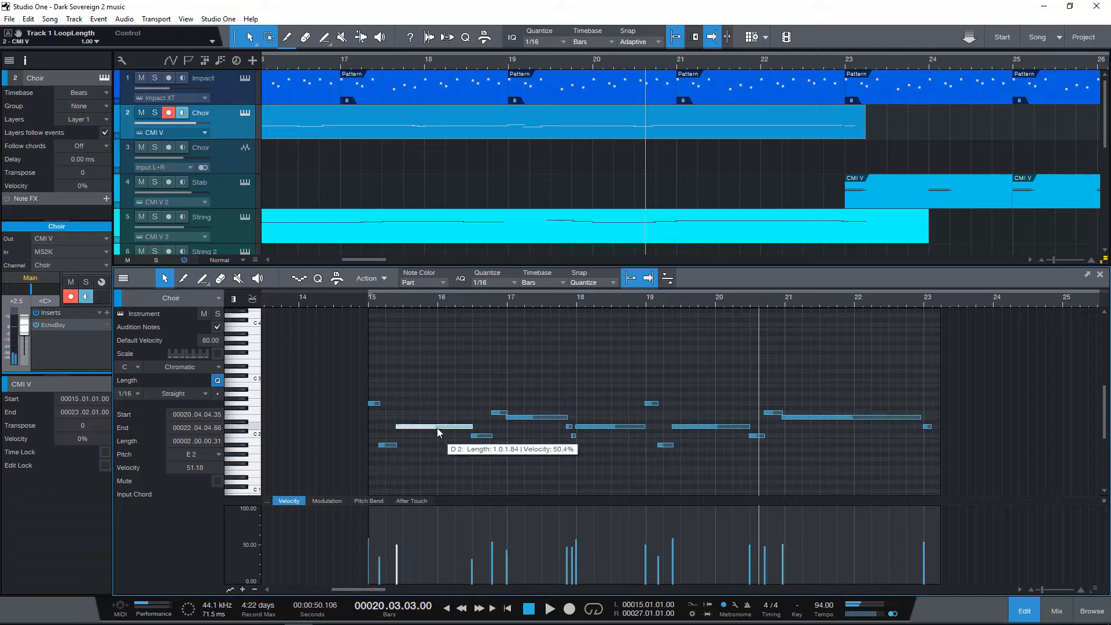
left_click(531, 415)
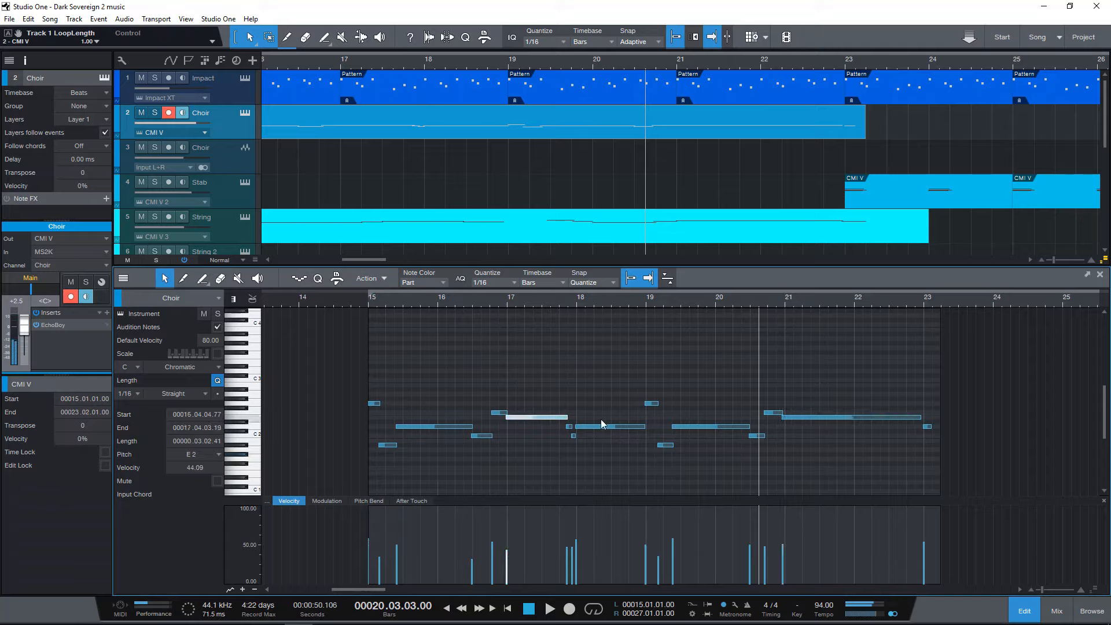
left_click(799, 417)
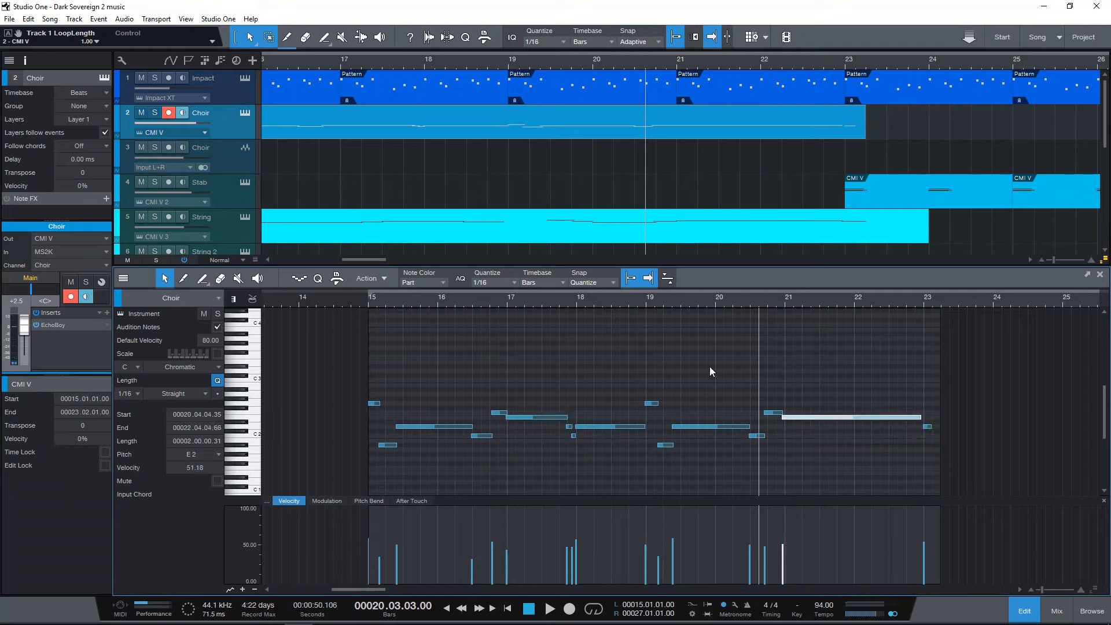
Play from bar 20, beat 3 with the Choir notes and again with the String notes open, select the String's long C 5 note, and close the editor.
key("space")
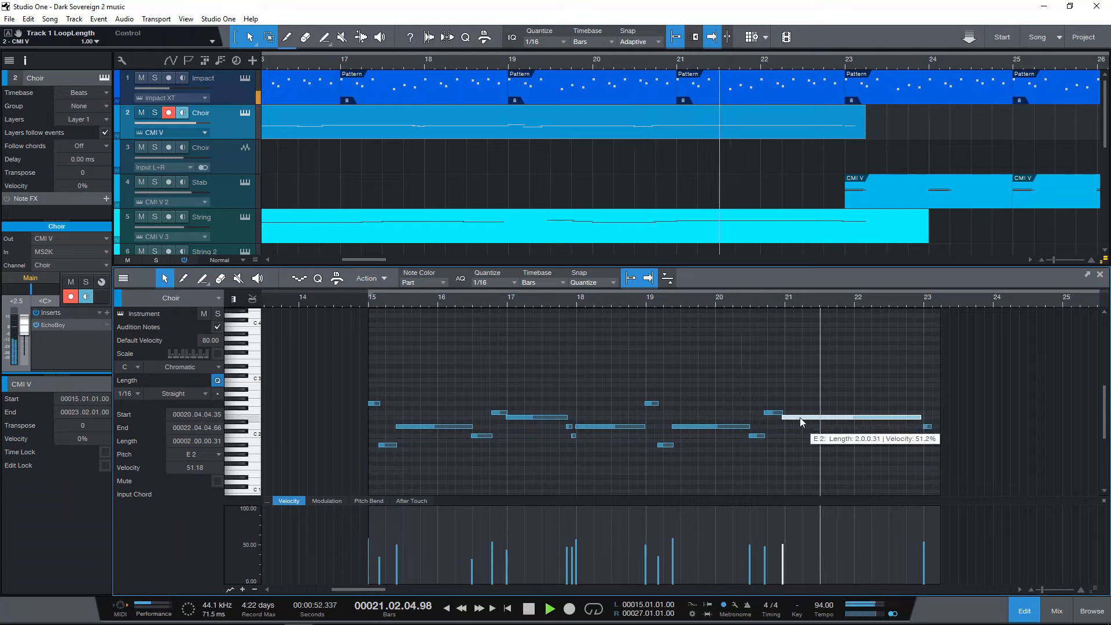
key("space")
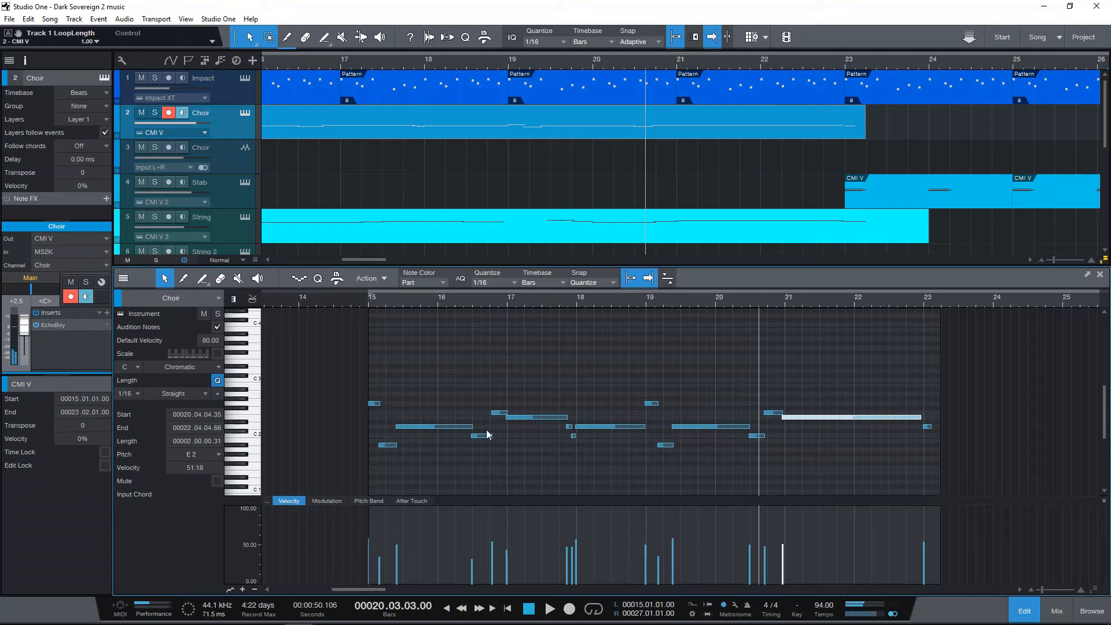
left_click(720, 234)
key("space")
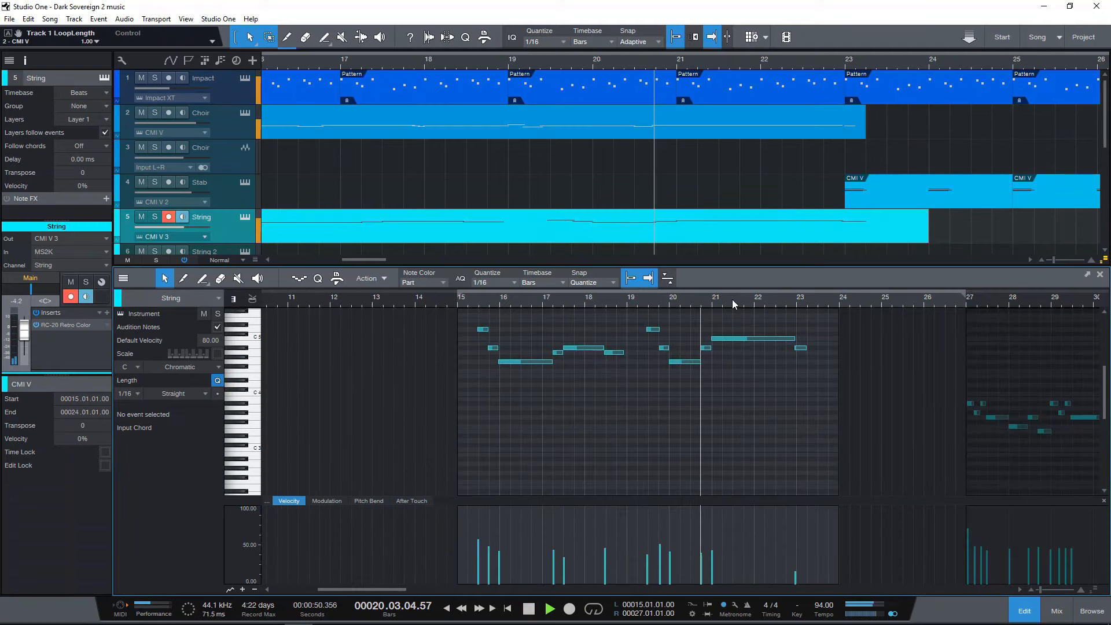
left_click_drag(731, 300, 730, 314)
left_click(714, 338)
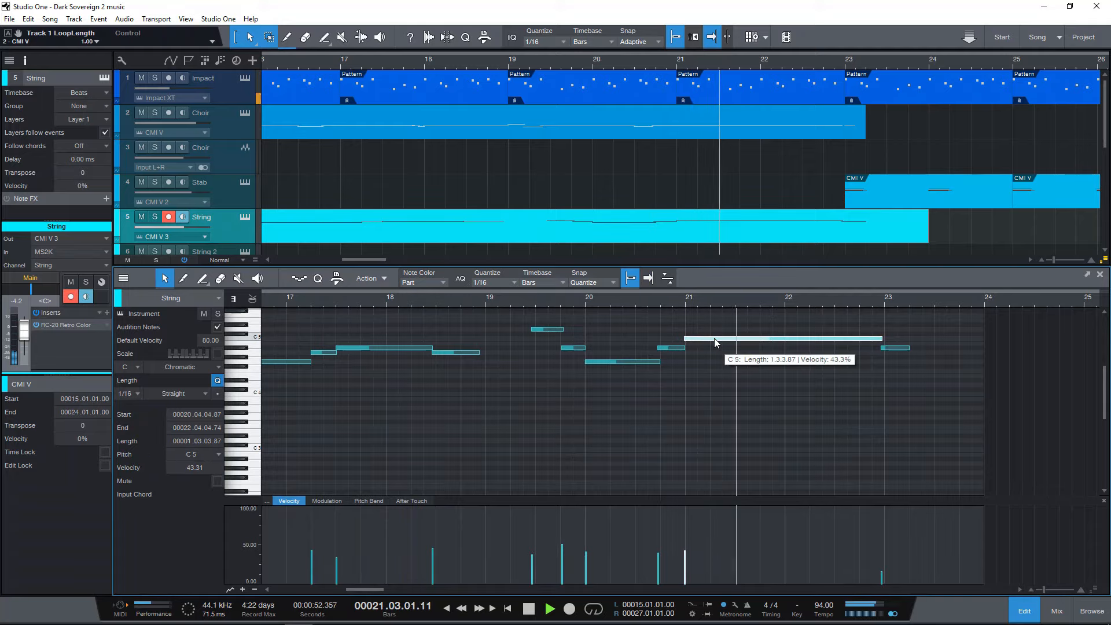
key("space")
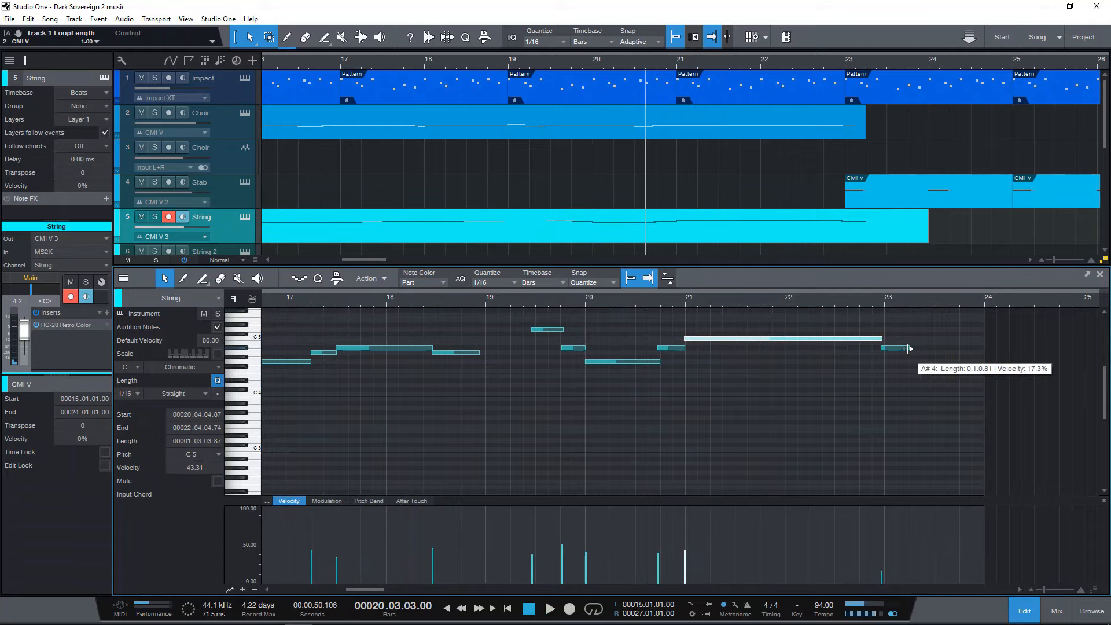
left_click(1100, 276)
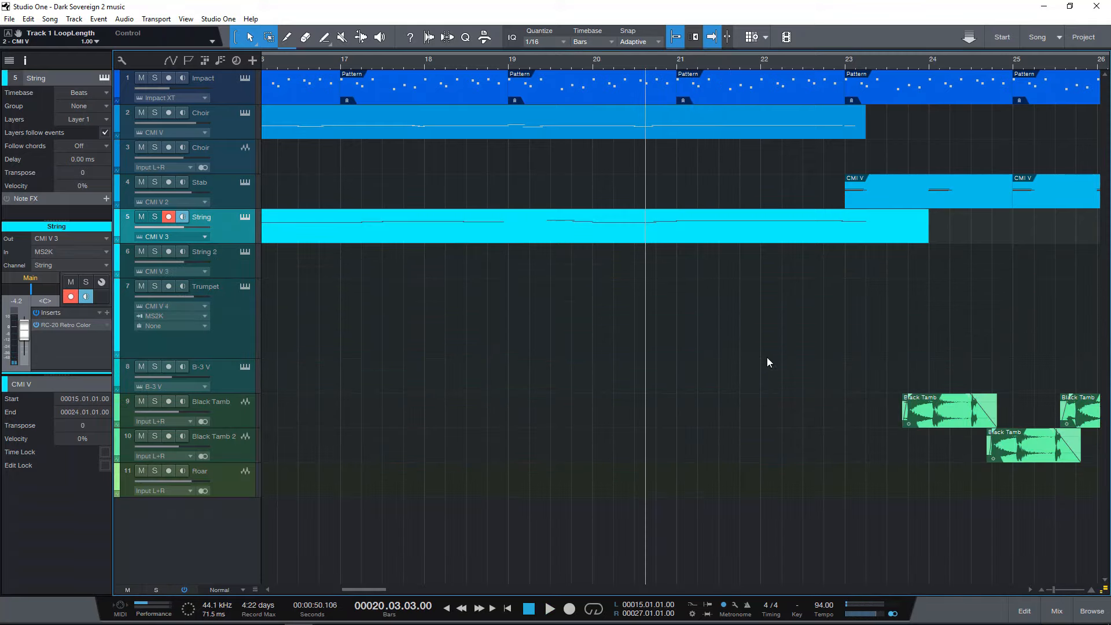
Place the playhead at bar 23 and play the Stab and Black Tamb passage into bar 26 before stopping.
left_click_drag(680, 68, 696, 62)
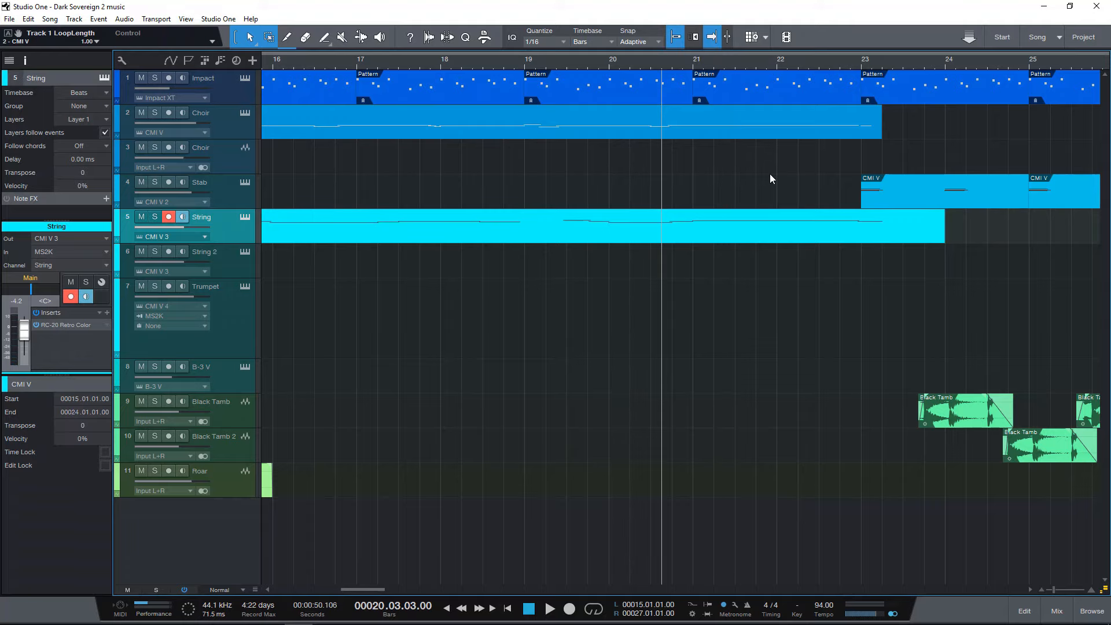
scroll(755, 53, "down", 3)
scroll(755, 53, "down", 3)
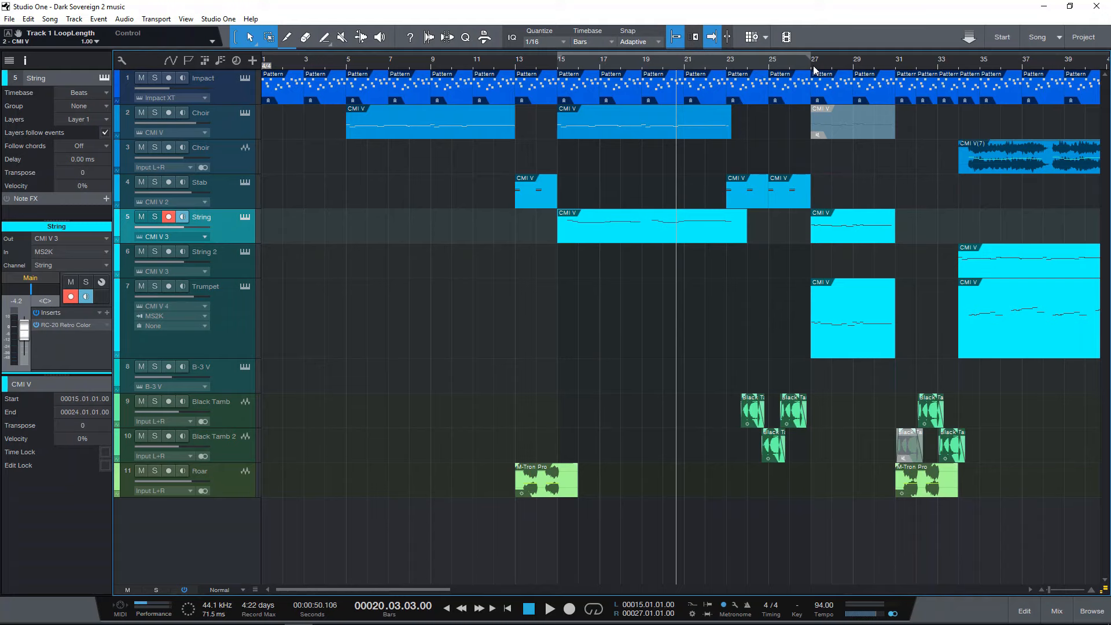
scroll(813, 65, "up", 2)
scroll(799, 79, "up", 1)
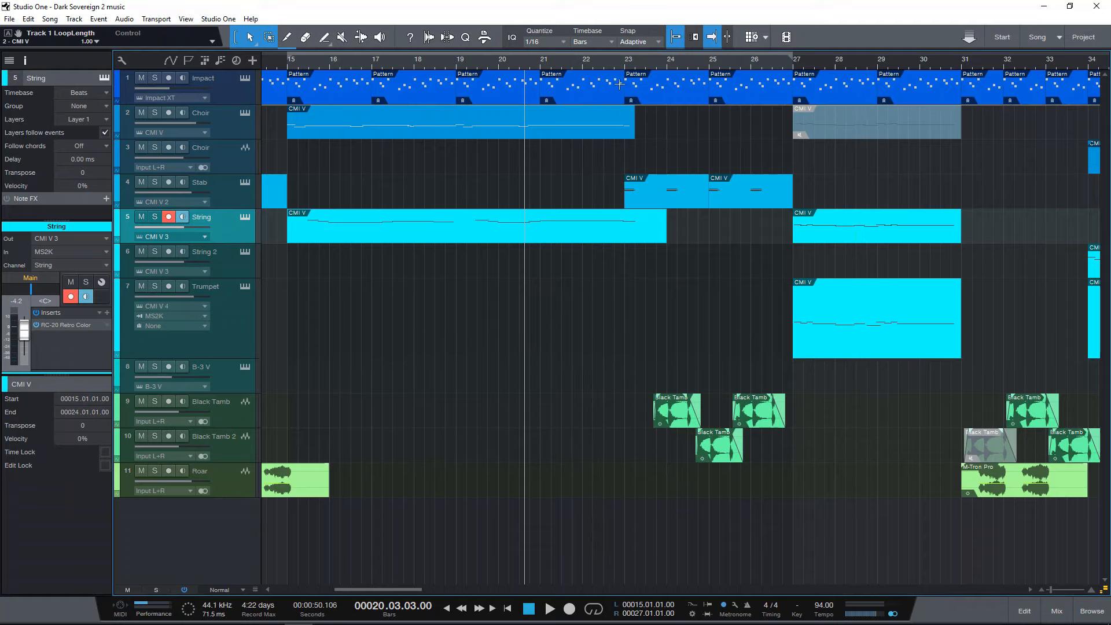
left_click(625, 62)
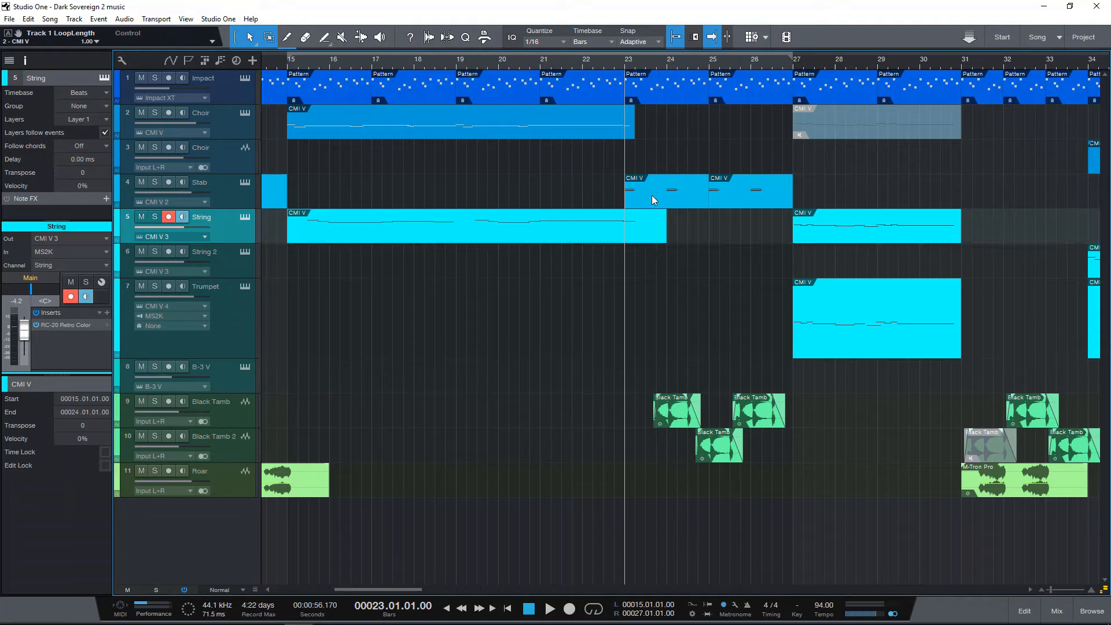
key("space")
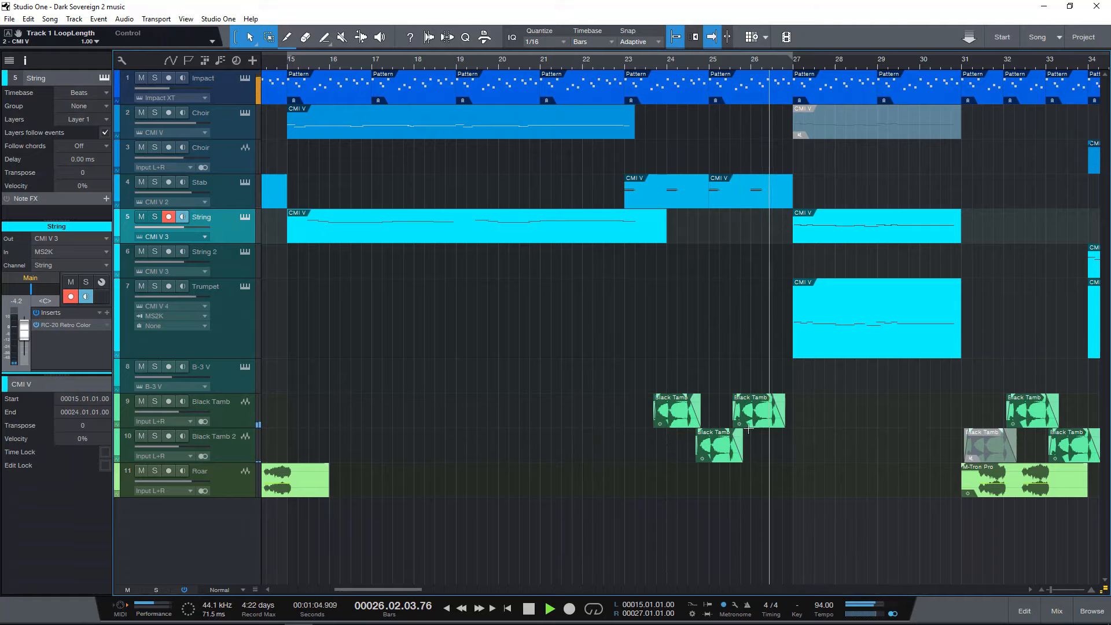
key("space")
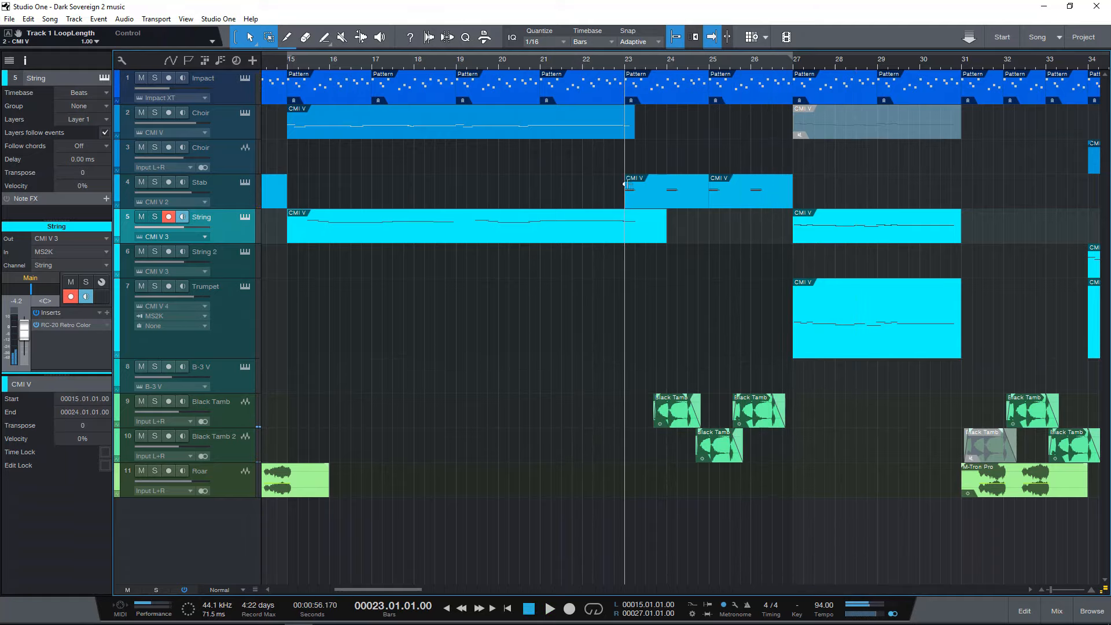
Select and solo the Black Tamb track with its Pro EQ bypassed, and place the playhead at bar 23, beat 3.
mouse_move(650, 59)
left_mouse_down()
mouse_move(645, 71)
mouse_move(646, 60)
left_mouse_up()
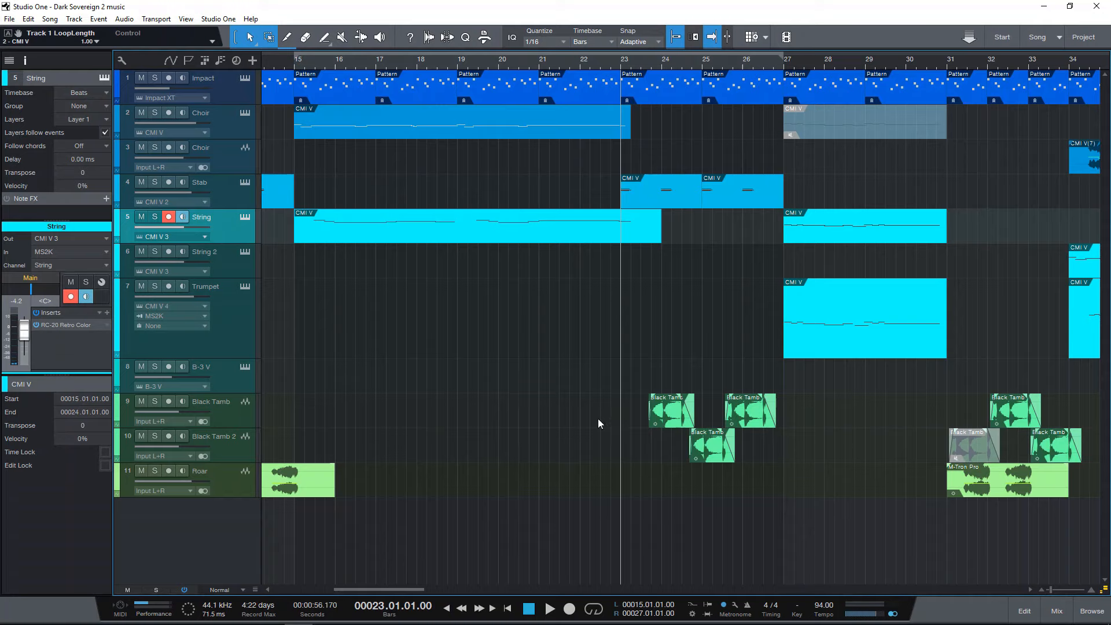
left_click(234, 416)
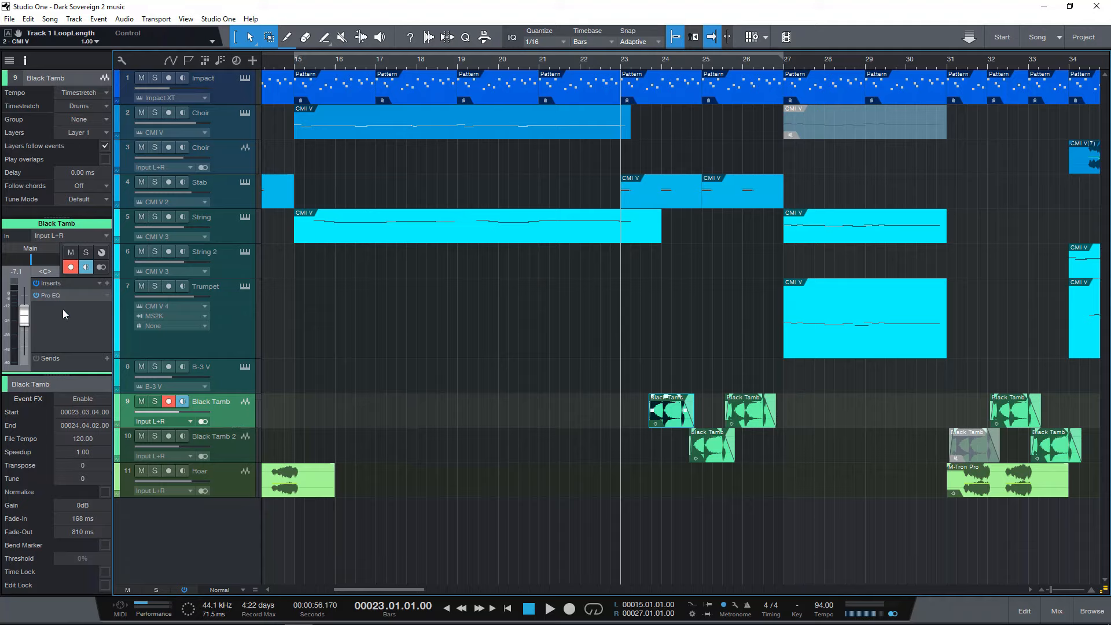
left_click(154, 401)
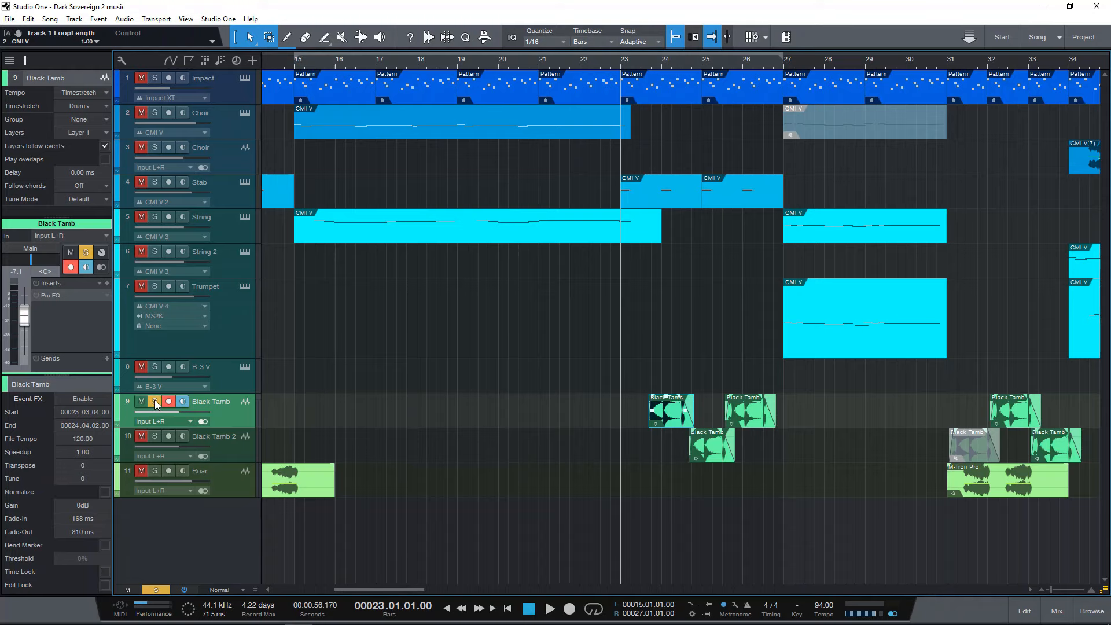
left_click(650, 71)
left_click_drag(646, 71, 646, 90)
left_click(639, 65)
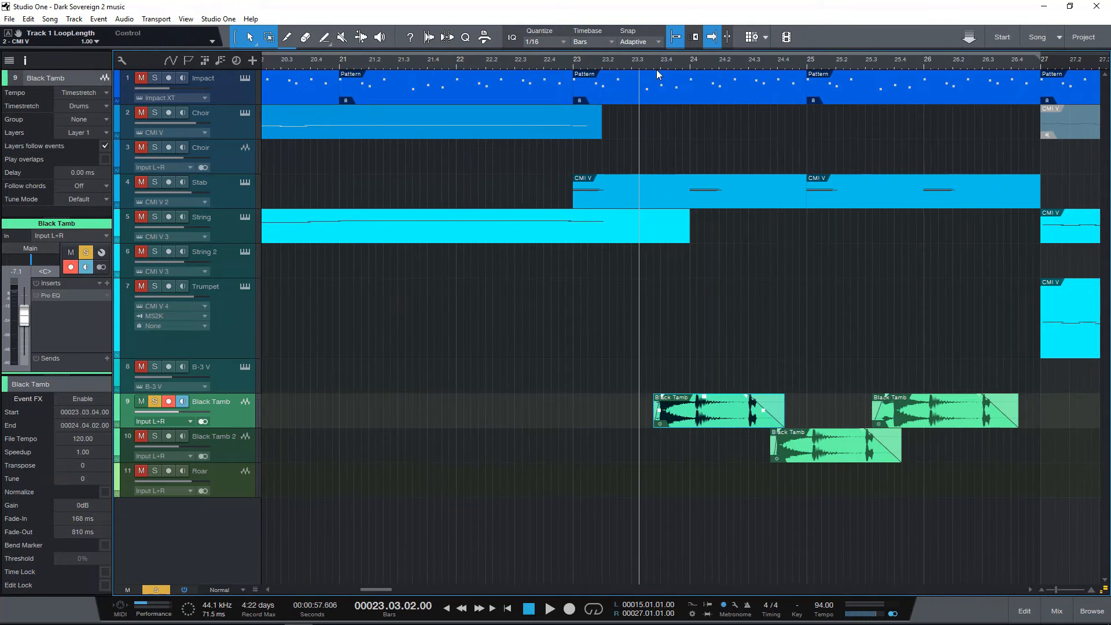
Audition the first Black Tamb clip without EQ, stop playback, unsolo the track and re-enable its Pro EQ.
key("space")
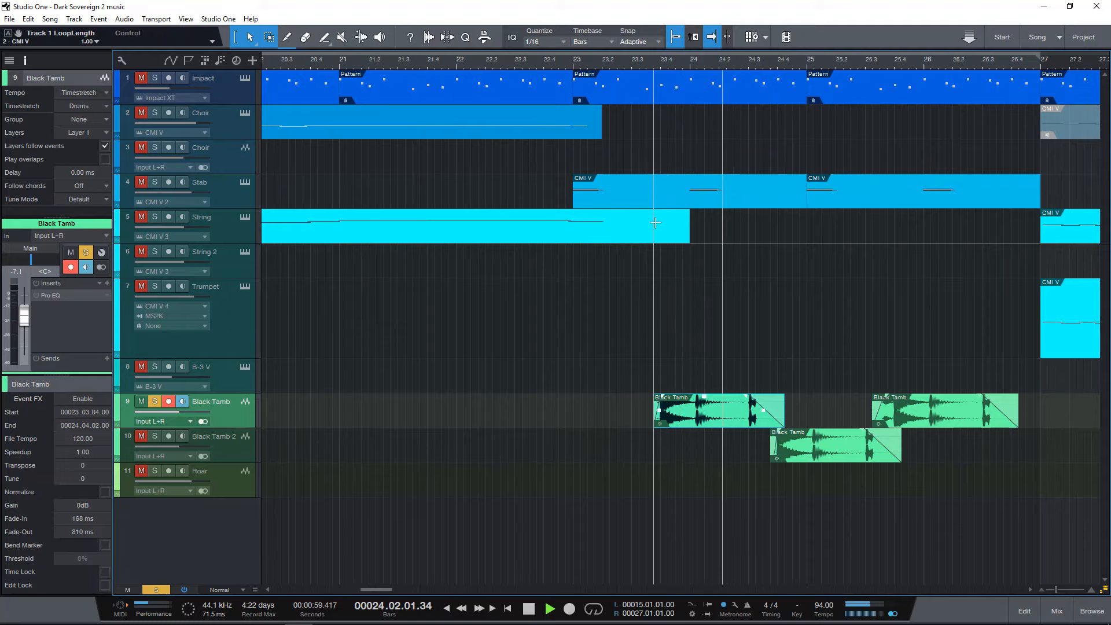
key("space")
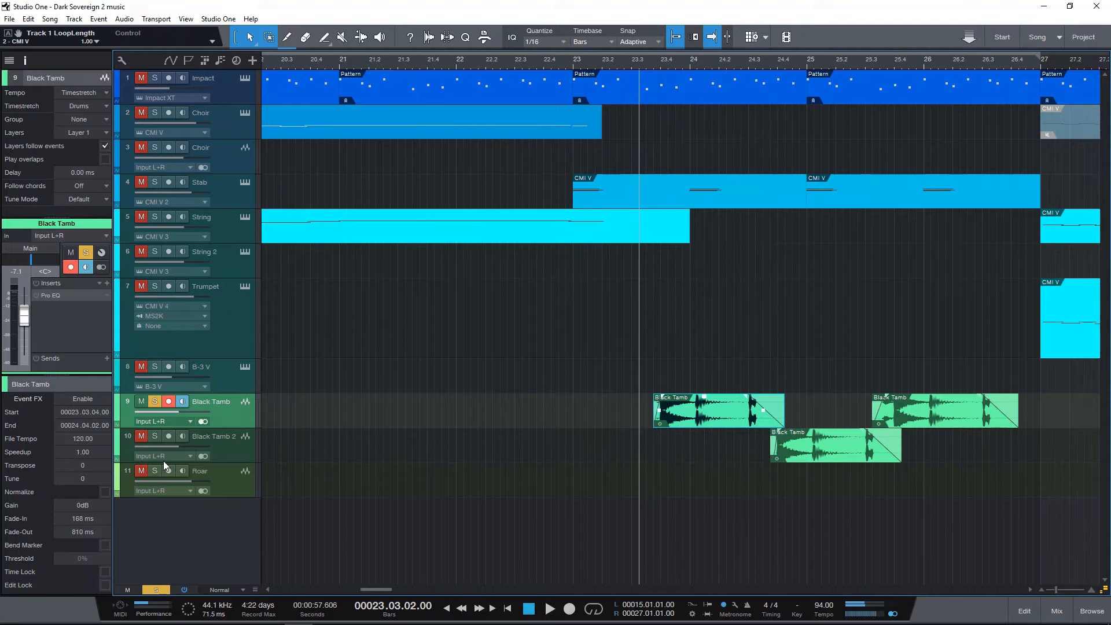
left_click(154, 402)
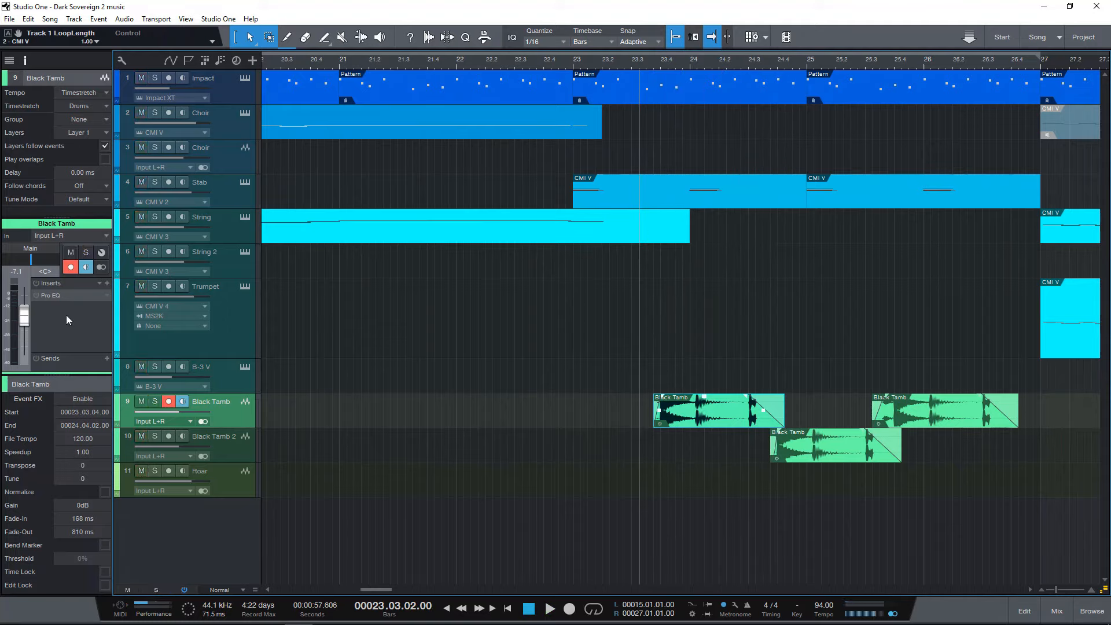
left_click(37, 295)
Place the playhead at bar 27 and play the String and Trumpet section past bar 30 before stopping.
mouse_move(785, 61)
left_mouse_down()
mouse_move(747, 57)
mouse_move(754, 45)
mouse_move(769, 69)
left_mouse_up()
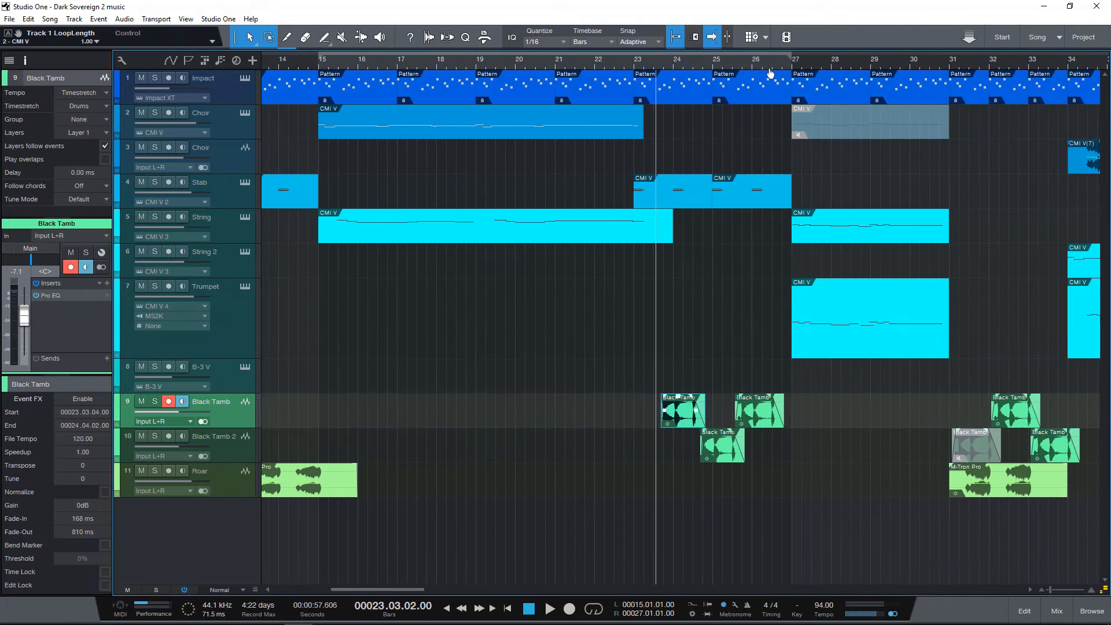
left_click(790, 61)
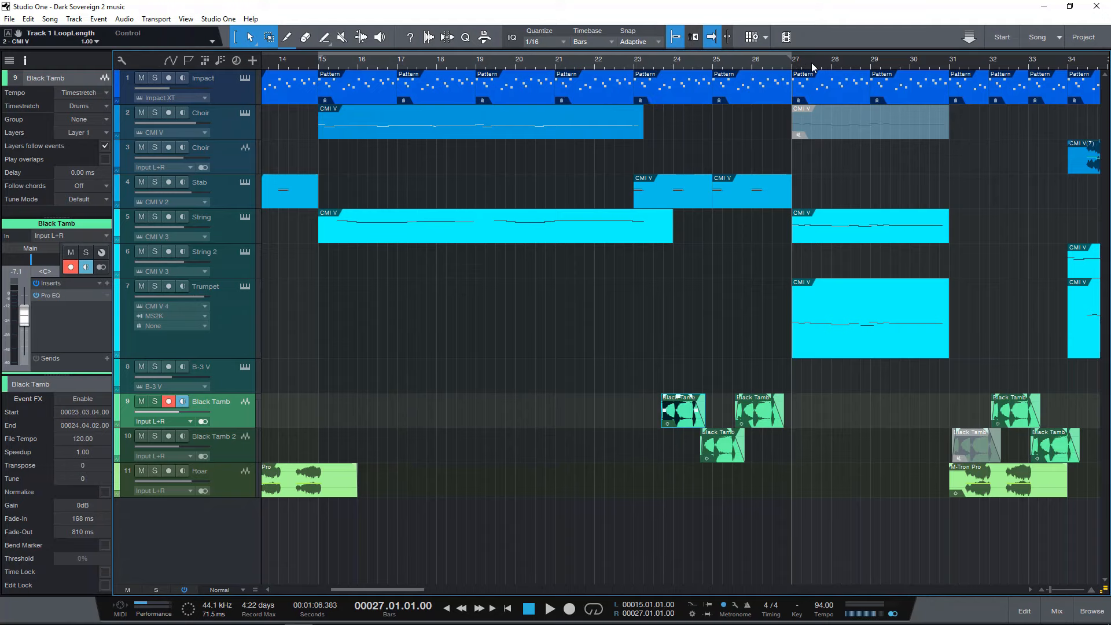
left_click_drag(804, 60, 642, 109)
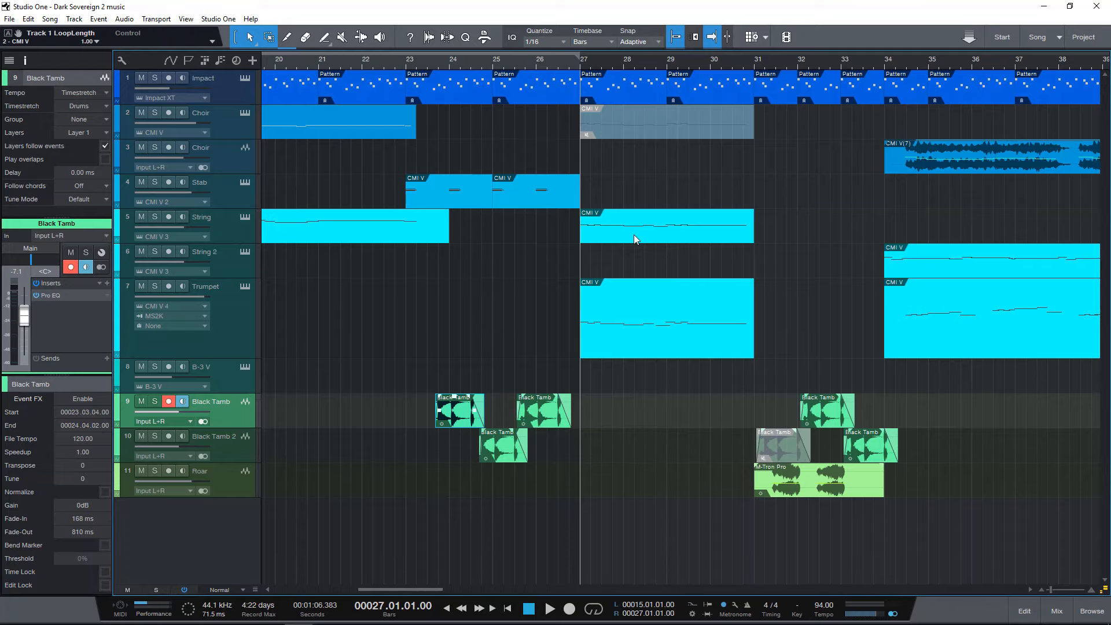
scroll(654, 67, "right", 2)
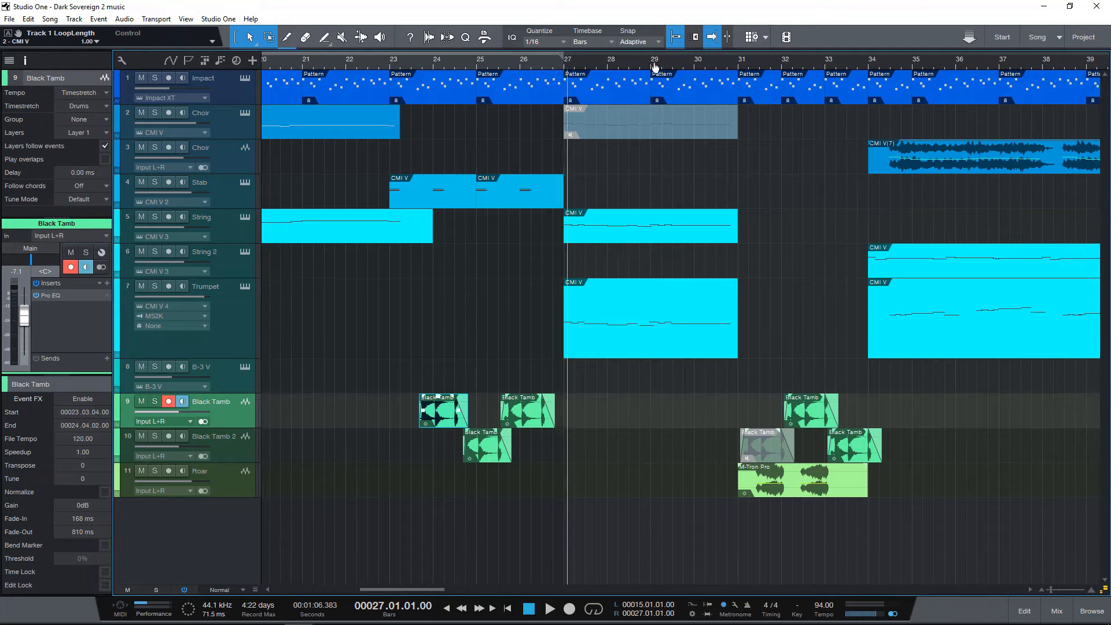
left_click_drag(654, 68, 643, 74)
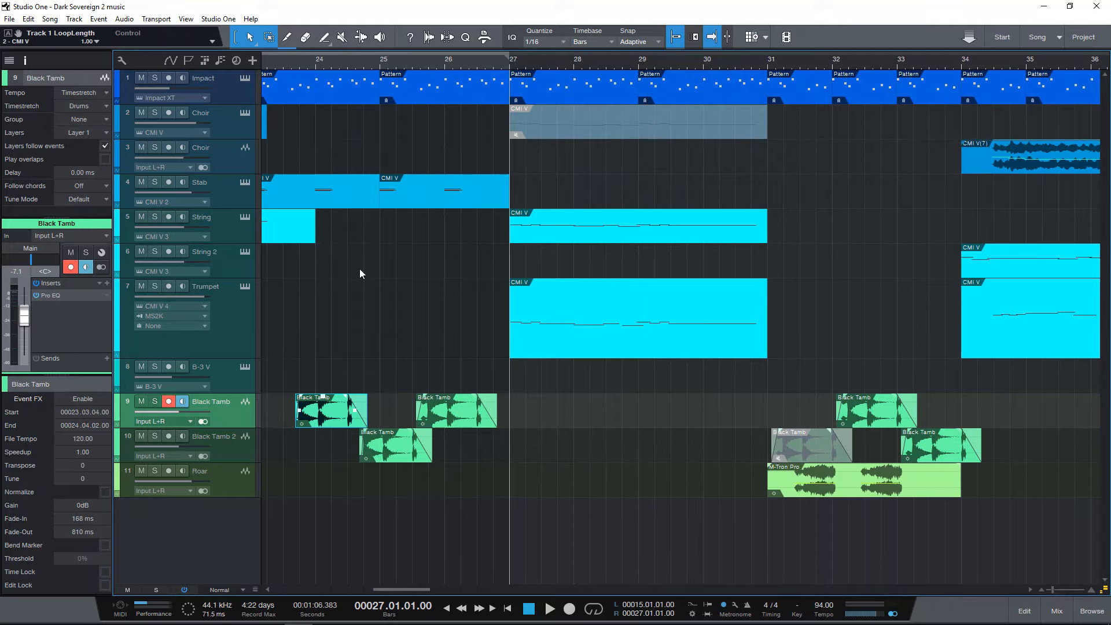
mouse_move(347, 623)
key("space")
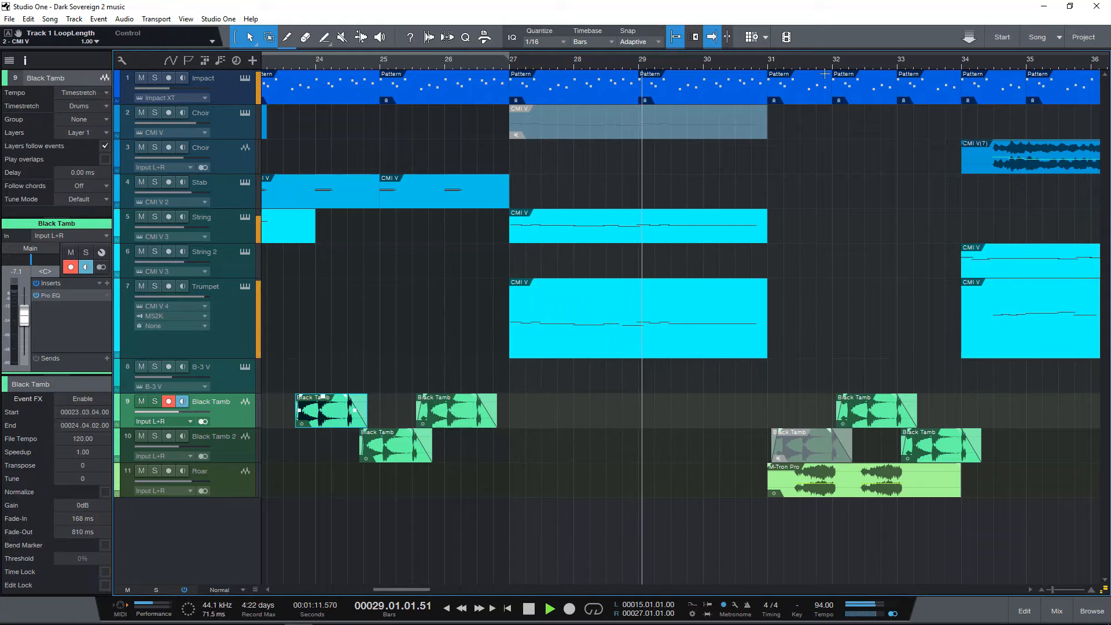
left_click_drag(805, 67, 771, 60)
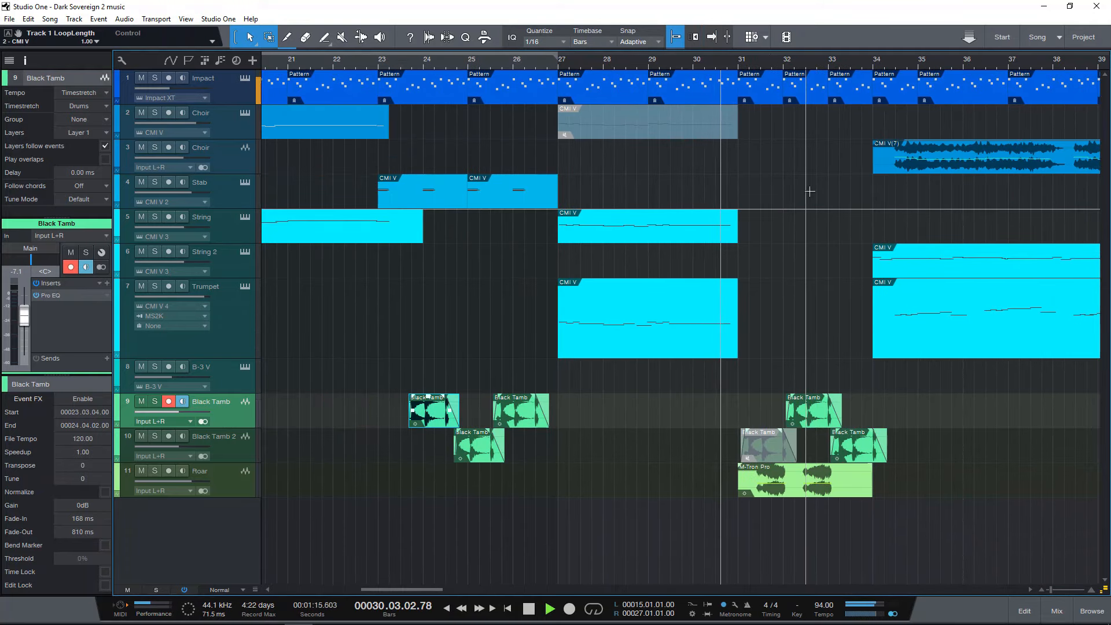
key("space")
key("f")
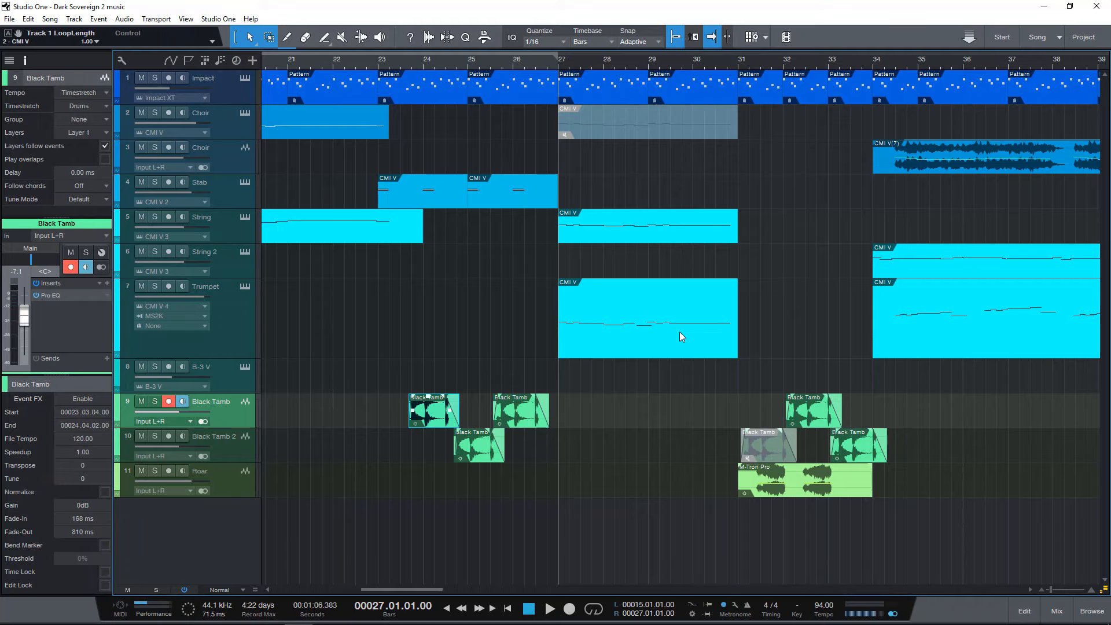
Open the String event at bar 27, audition its first A# 3 note and the following G# 3 note, and undo the note shift.
double_click(606, 237)
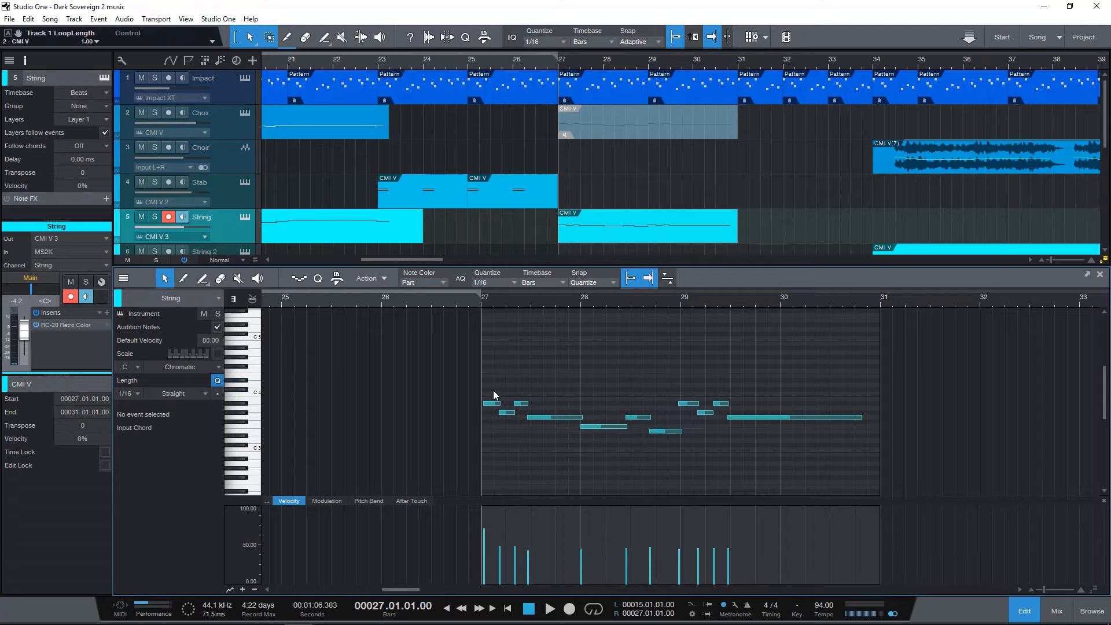
left_click(493, 404)
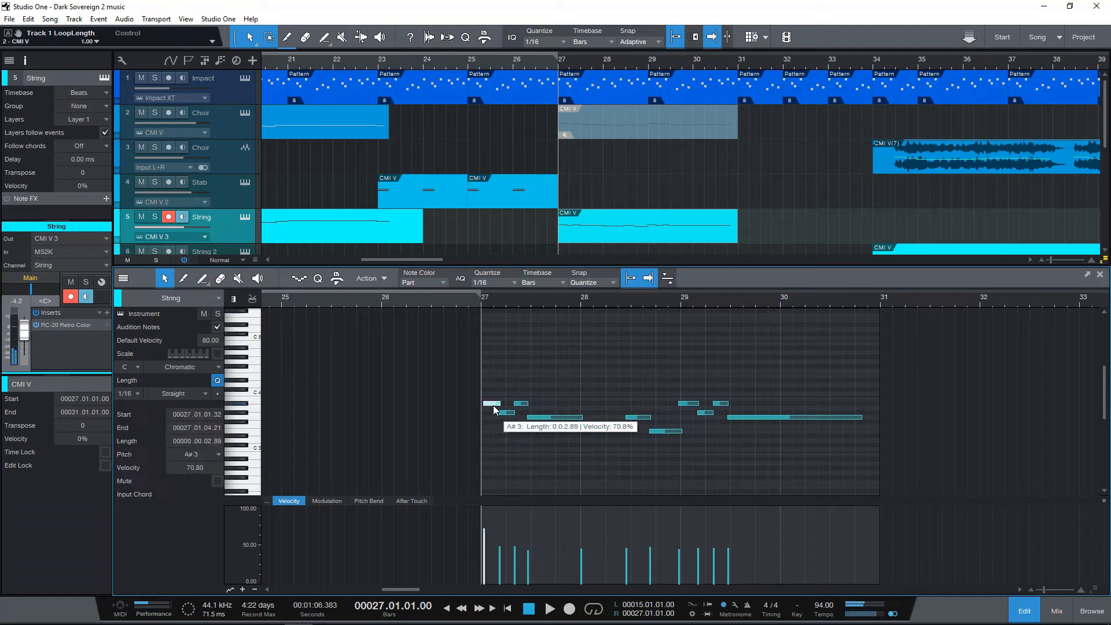
key("Right")
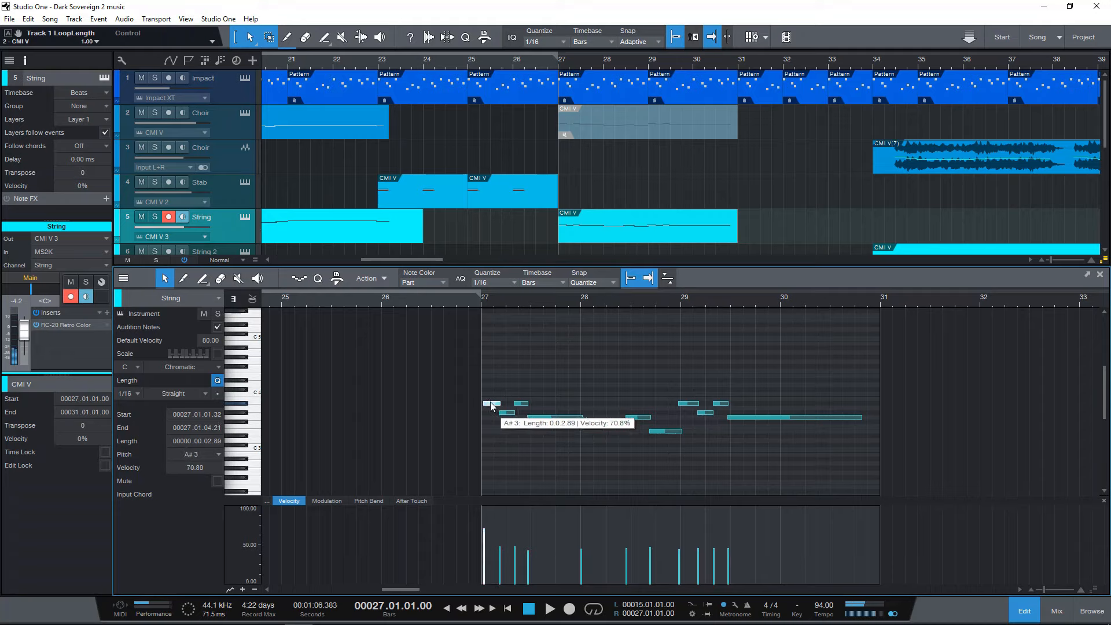
left_click_drag(501, 412, 508, 411)
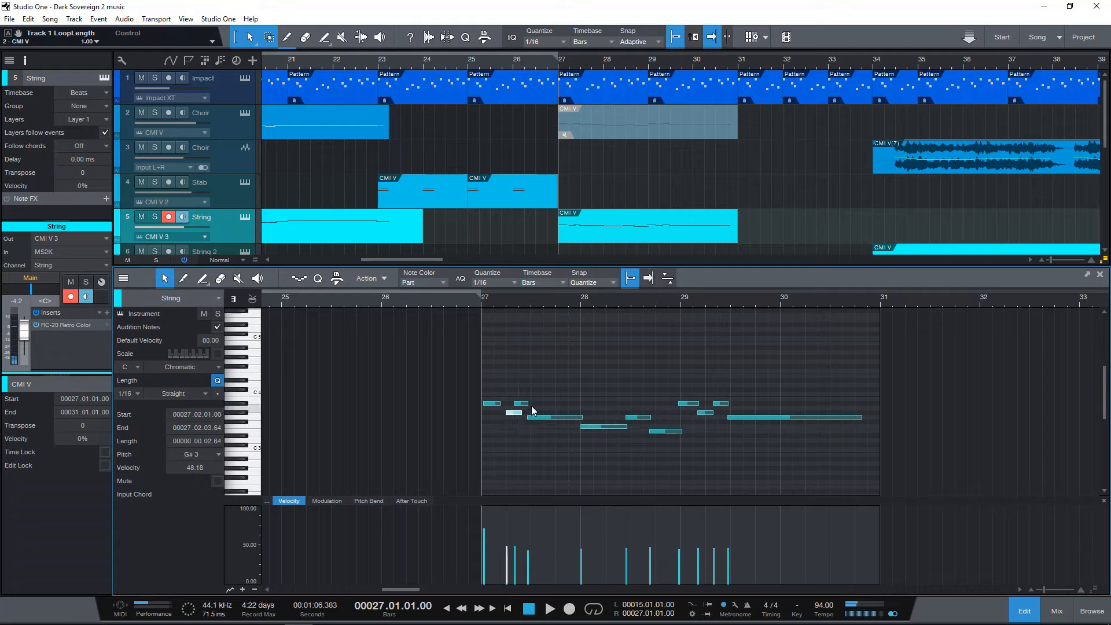
key("ctrl+z")
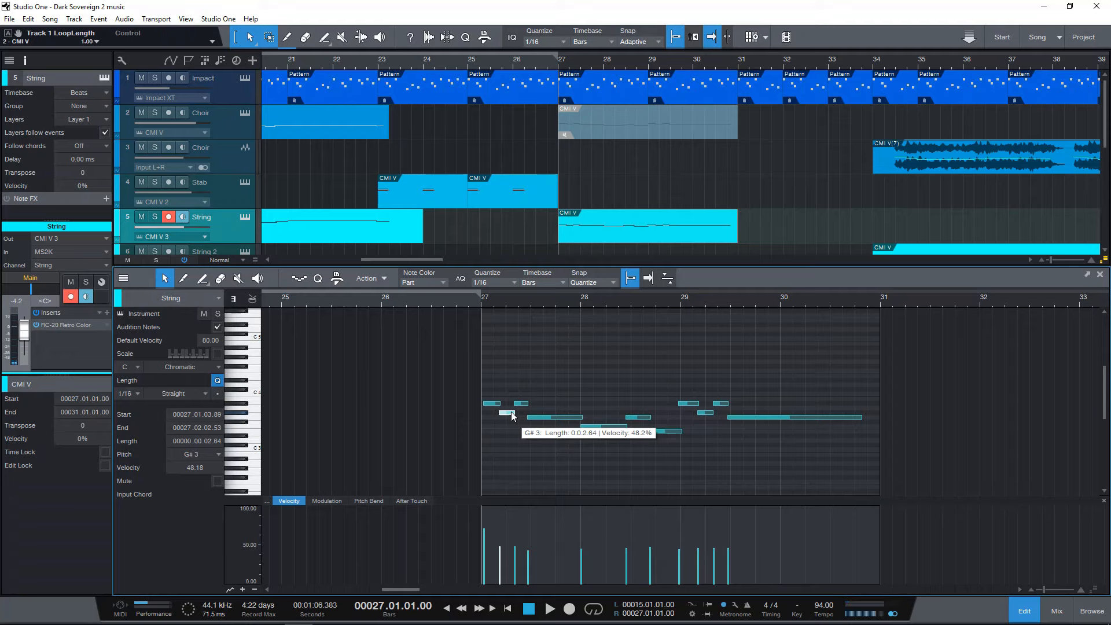
View the song's key selection wheel and dismiss it without choosing a key.
left_click(795, 611)
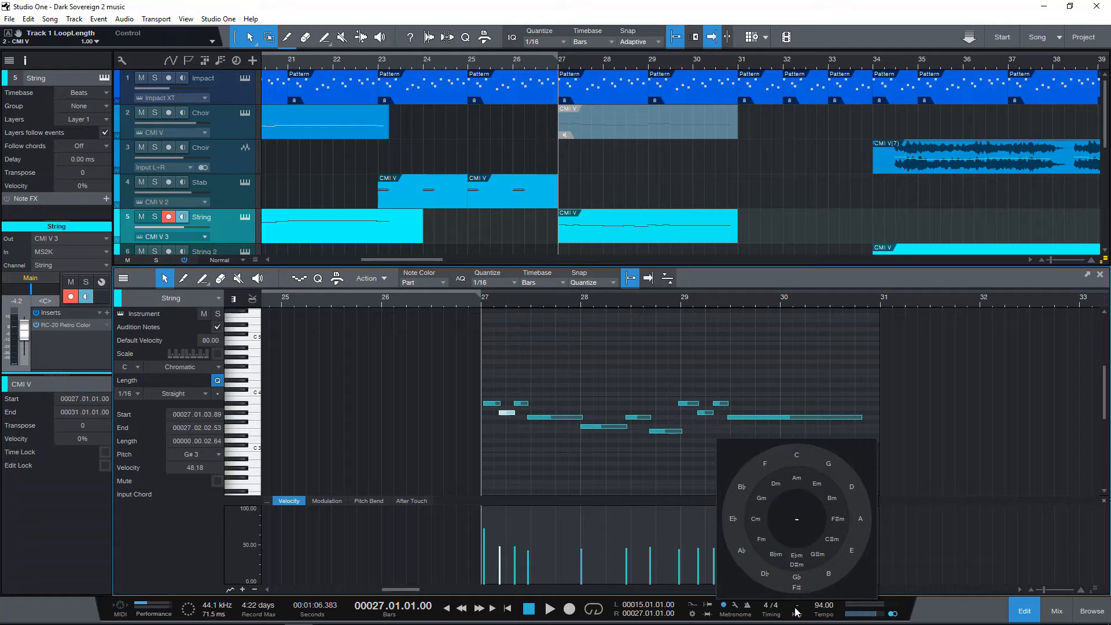
left_click(771, 283)
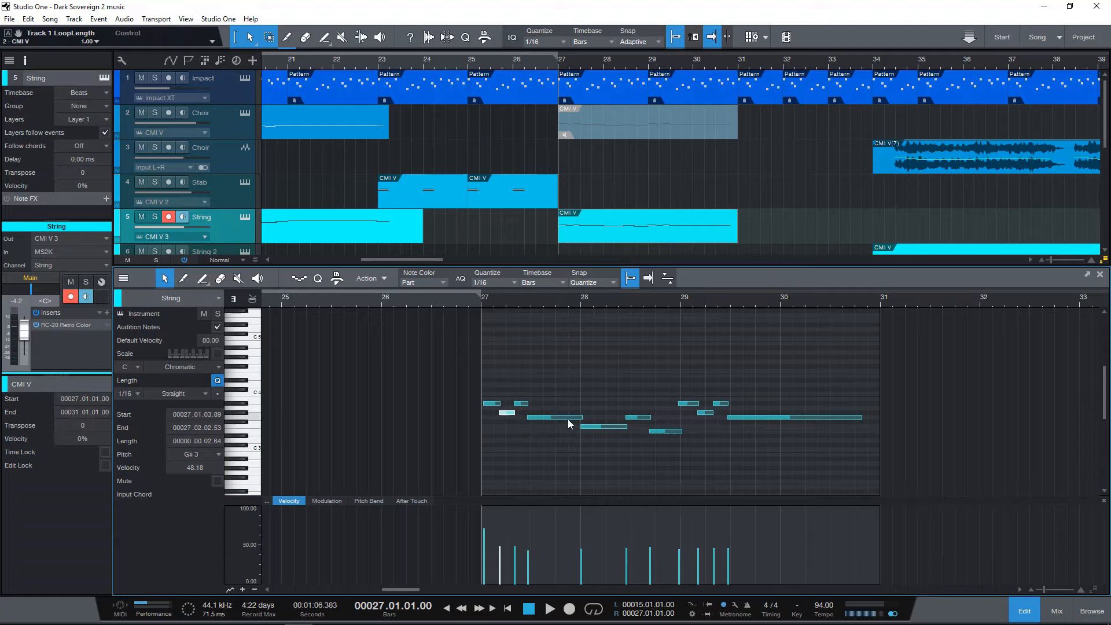
Audition the String notes from bar 27 past bar 30, close the note editor and stop playback.
mouse_move(512, 414)
key("space")
mouse_move(585, 426)
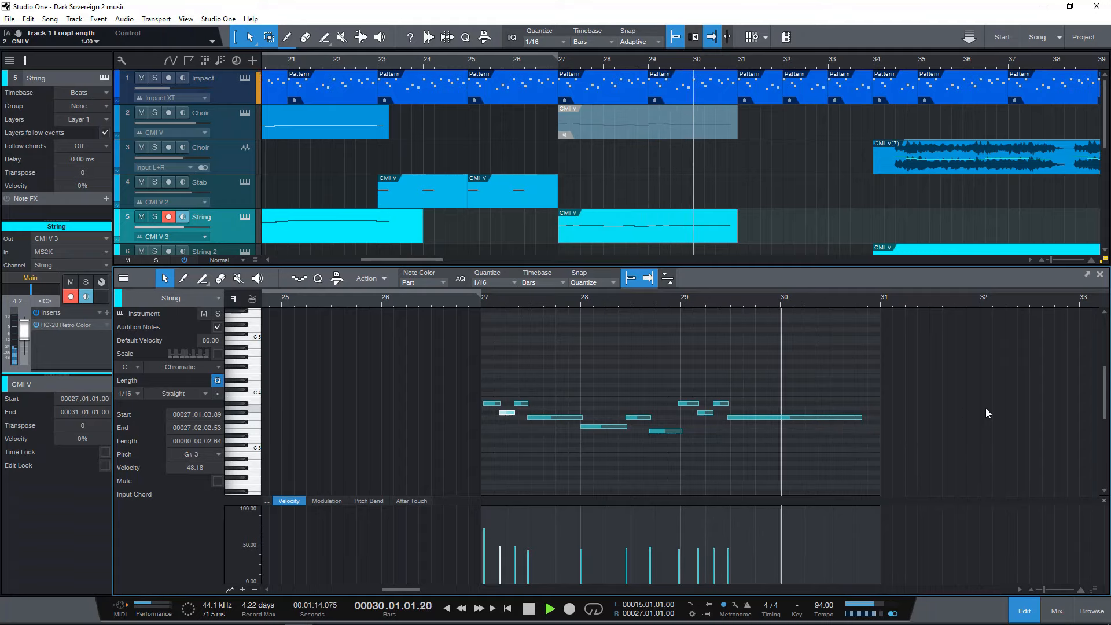
left_click(1100, 274)
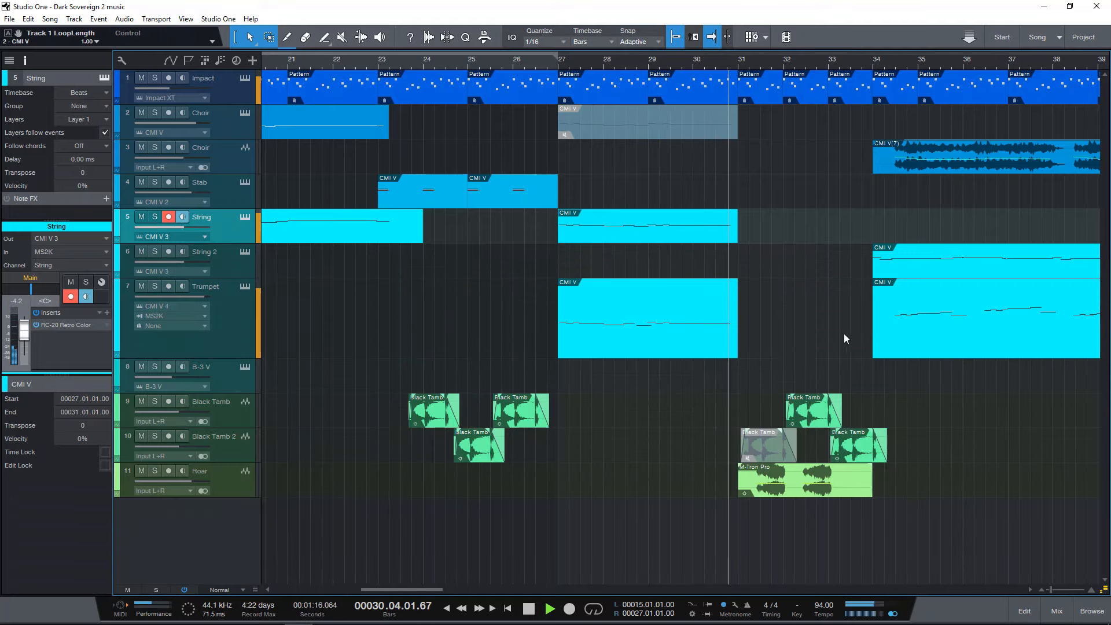
key("space")
Place the playhead at bar 31 and play the Roar and Black Tamb section past bar 33 before stopping.
left_click_drag(799, 64, 761, 68)
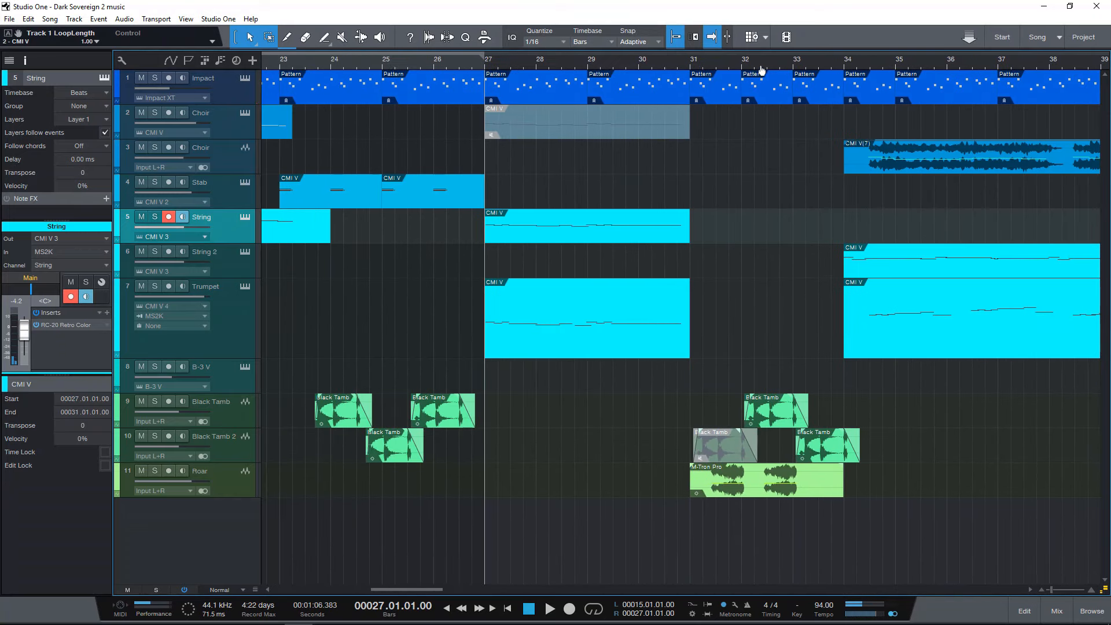
left_click(689, 67)
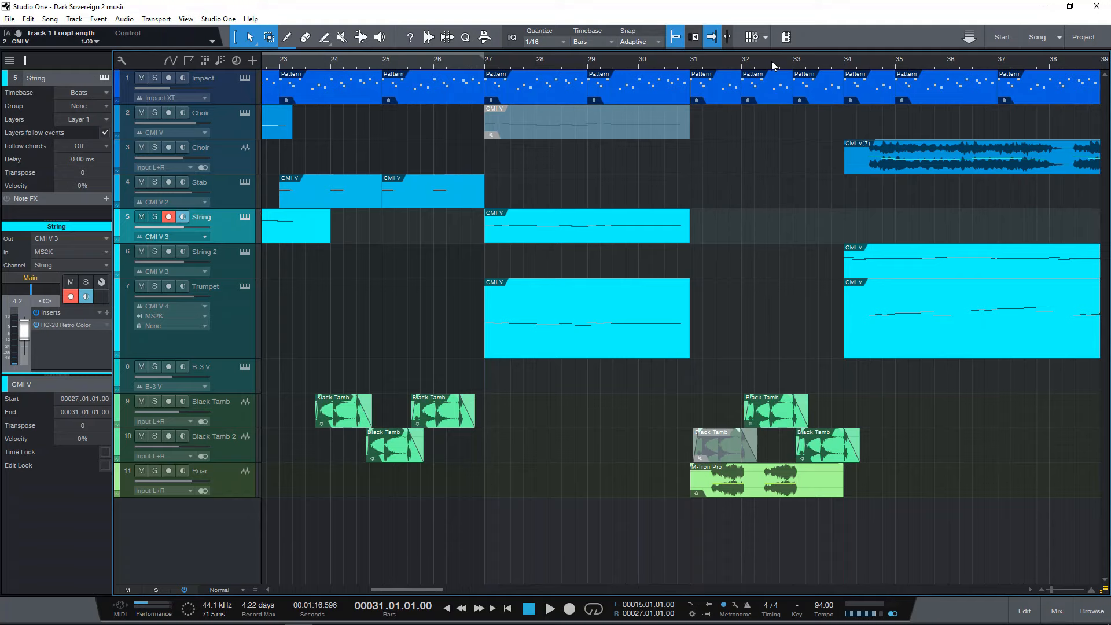
left_click_drag(771, 61, 717, 72)
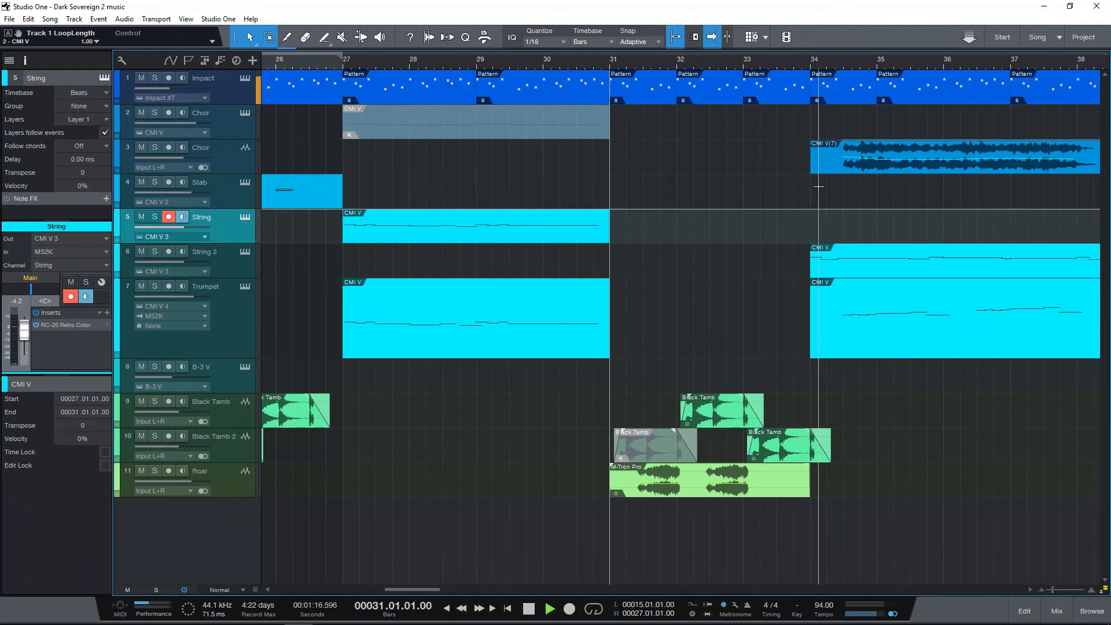
key("space")
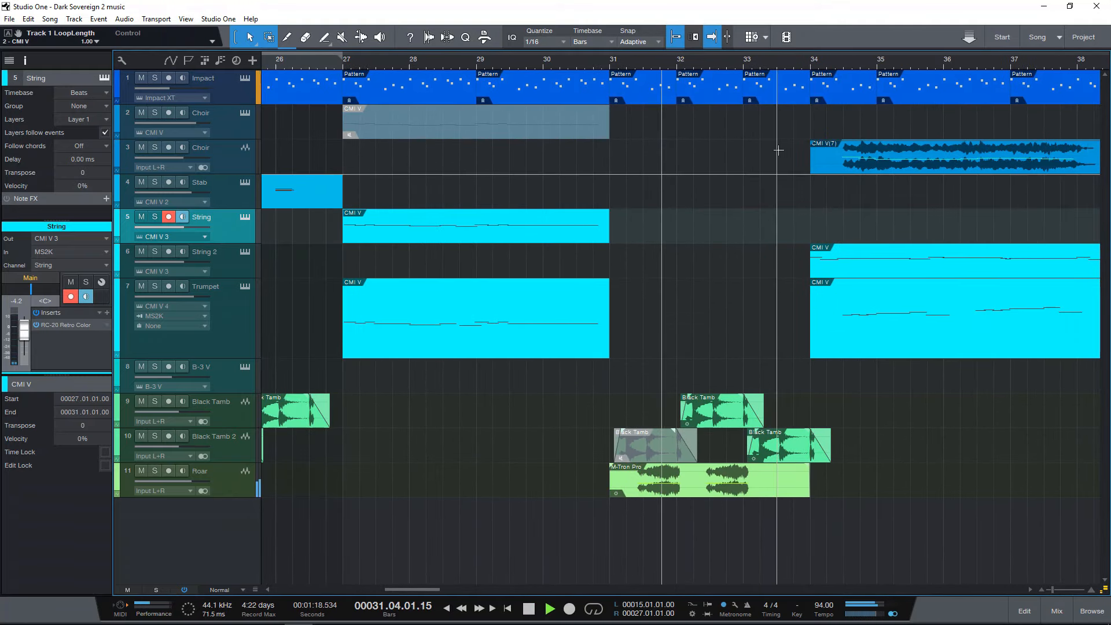
left_click_drag(811, 64, 704, 55)
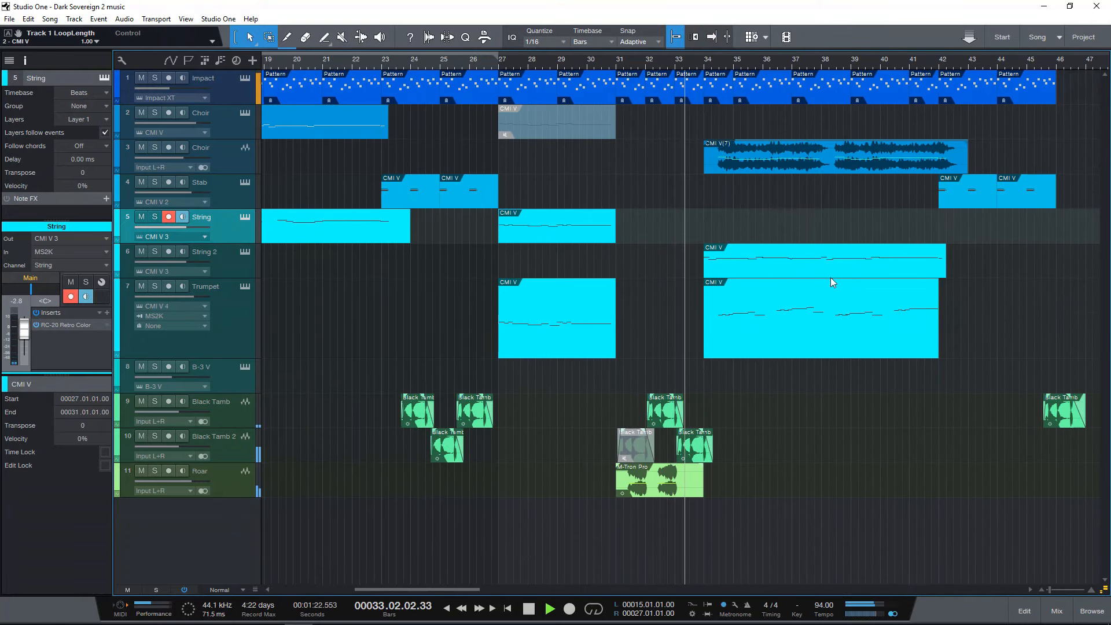
key("space")
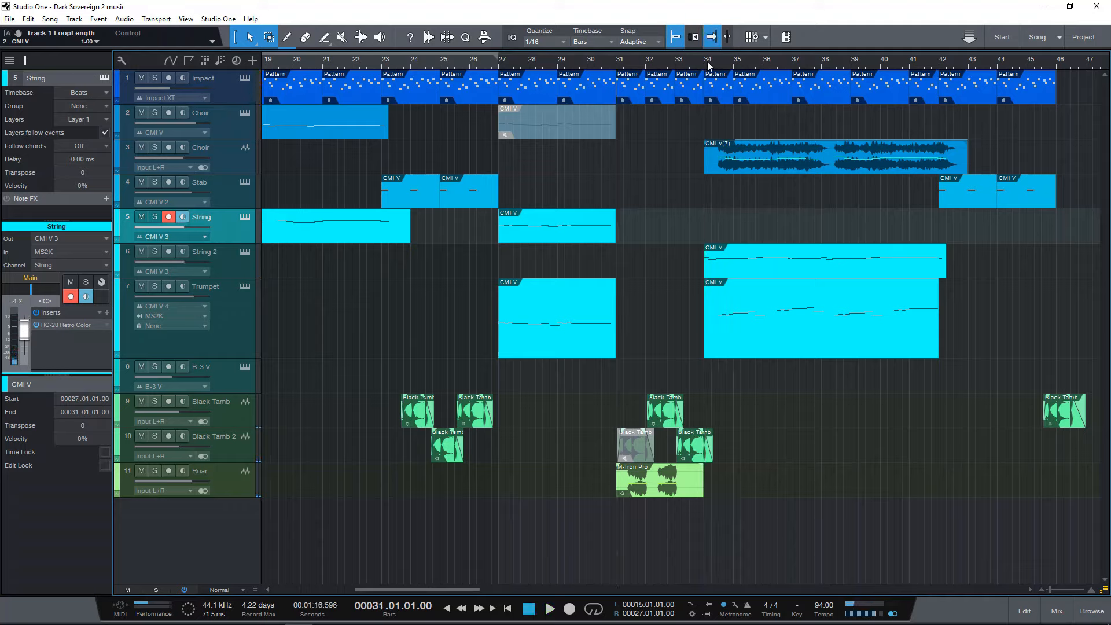
Open the Stab event at bar 23 and view its CMI V 2 instrument with the Phase Ensemble preset, closing the instrument window.
left_click(384, 63)
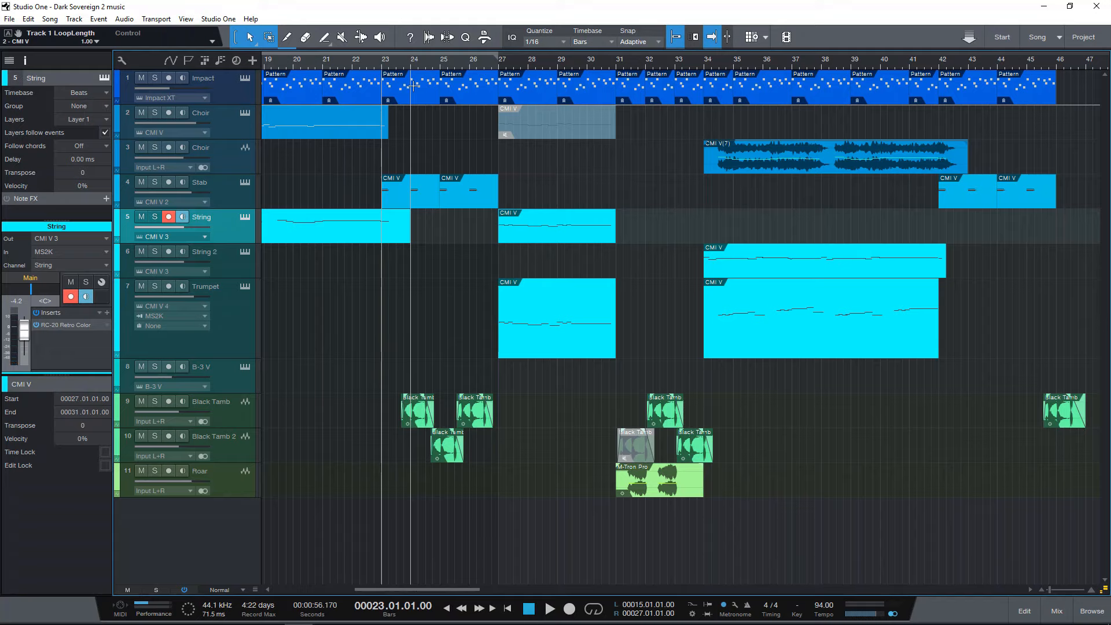
double_click(411, 198)
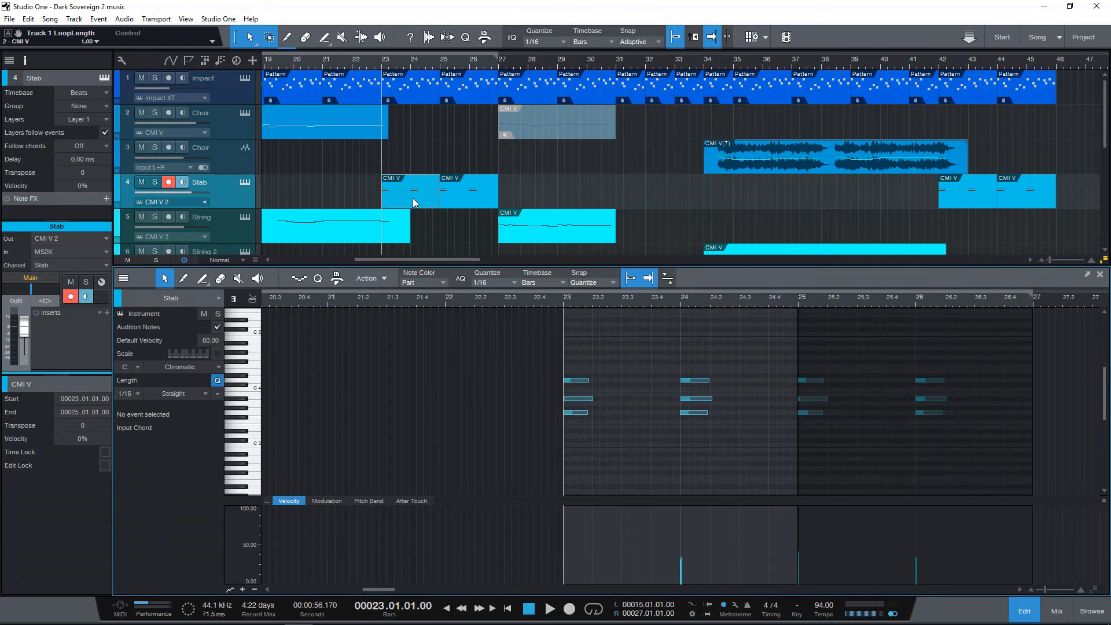
left_click(245, 181)
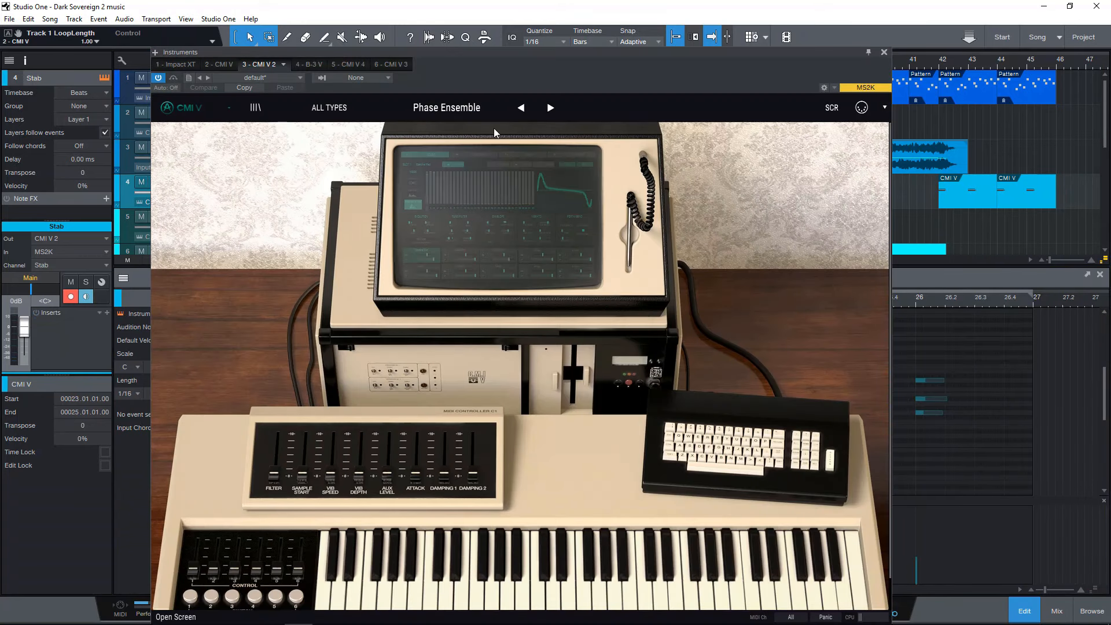
left_click_drag(518, 53, 573, 25)
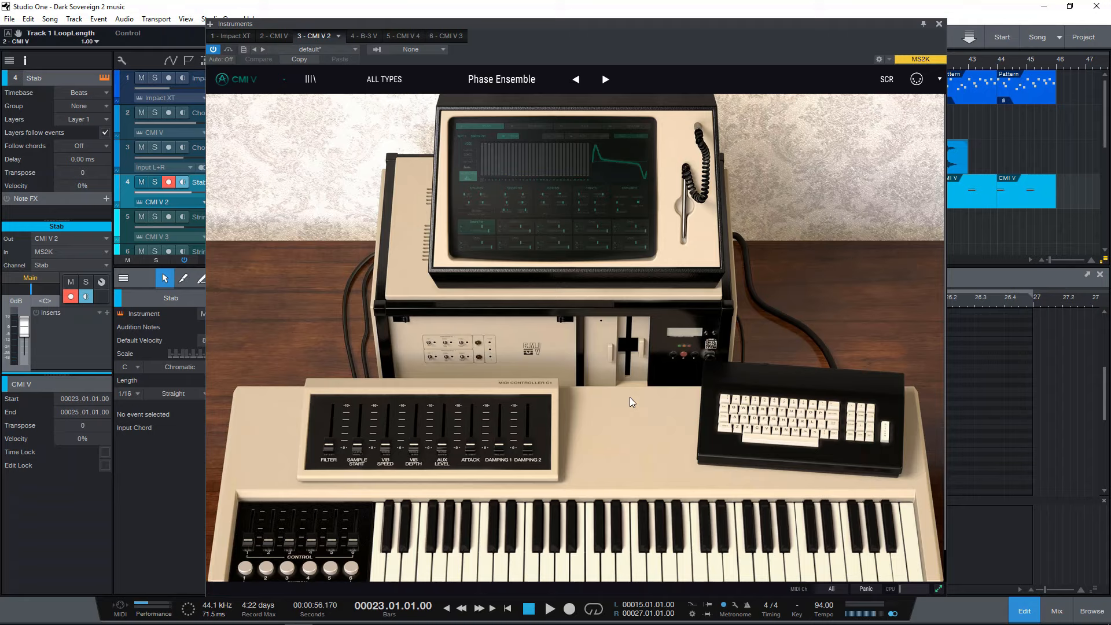
left_click(939, 24)
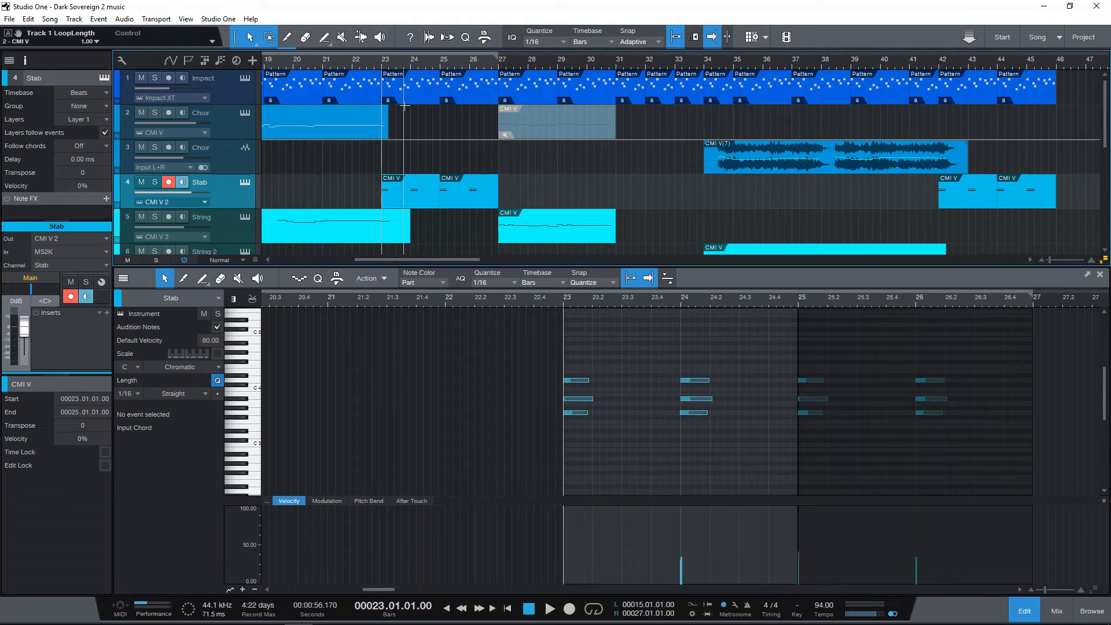
Audition the Stab part soloed from bar 23 past bar 24, unsolo the track and close the note editor.
left_click(155, 182)
key("space")
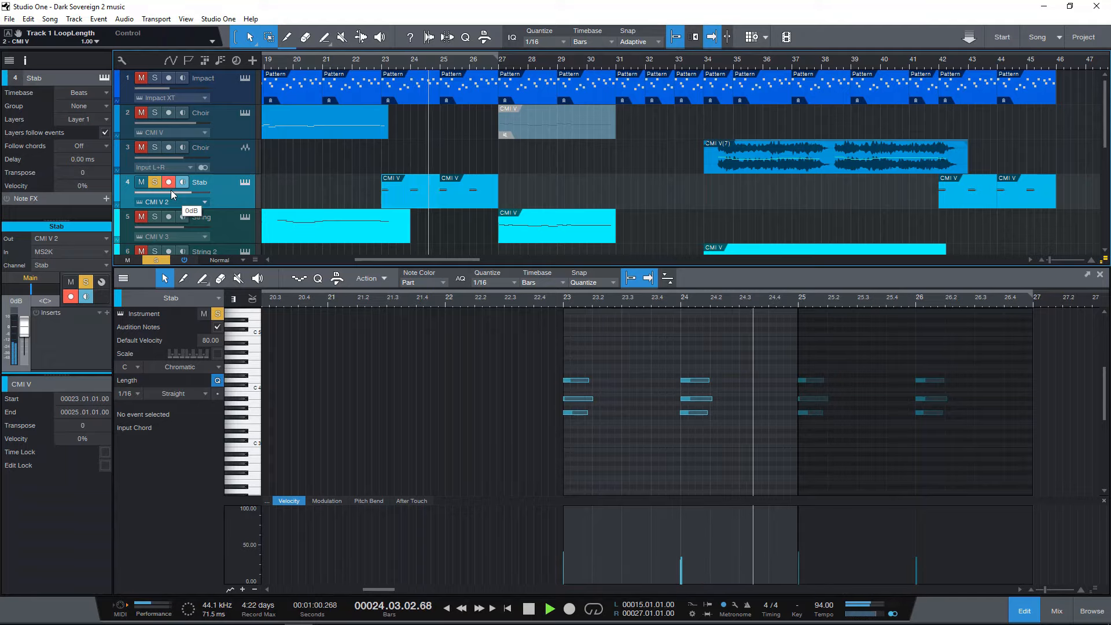
key("space")
left_click(154, 182)
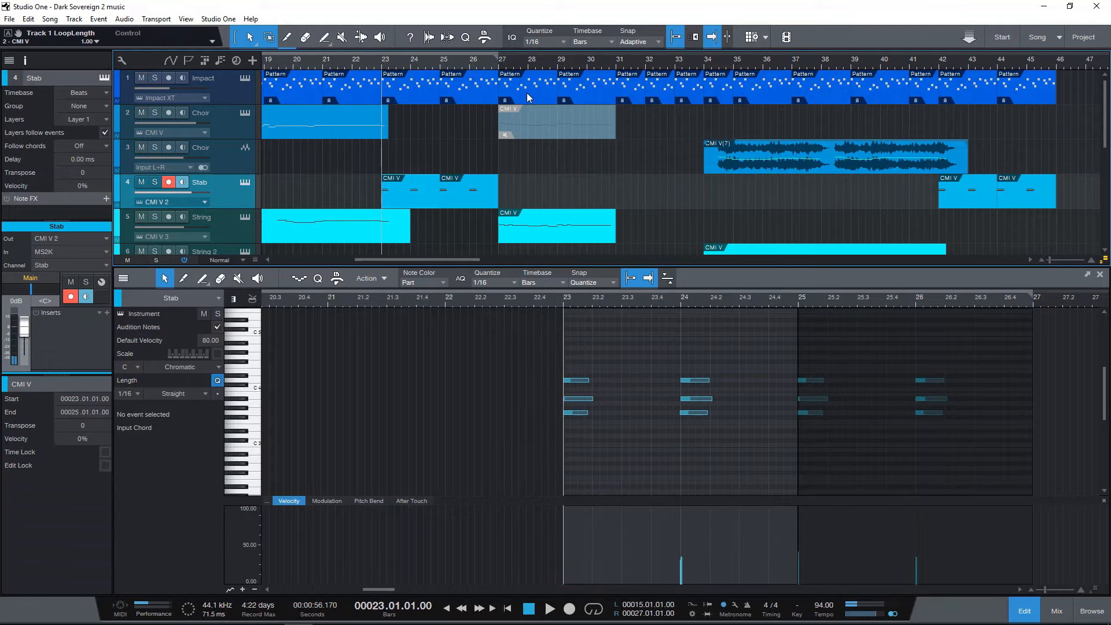
scroll(572, 61, "right", 2)
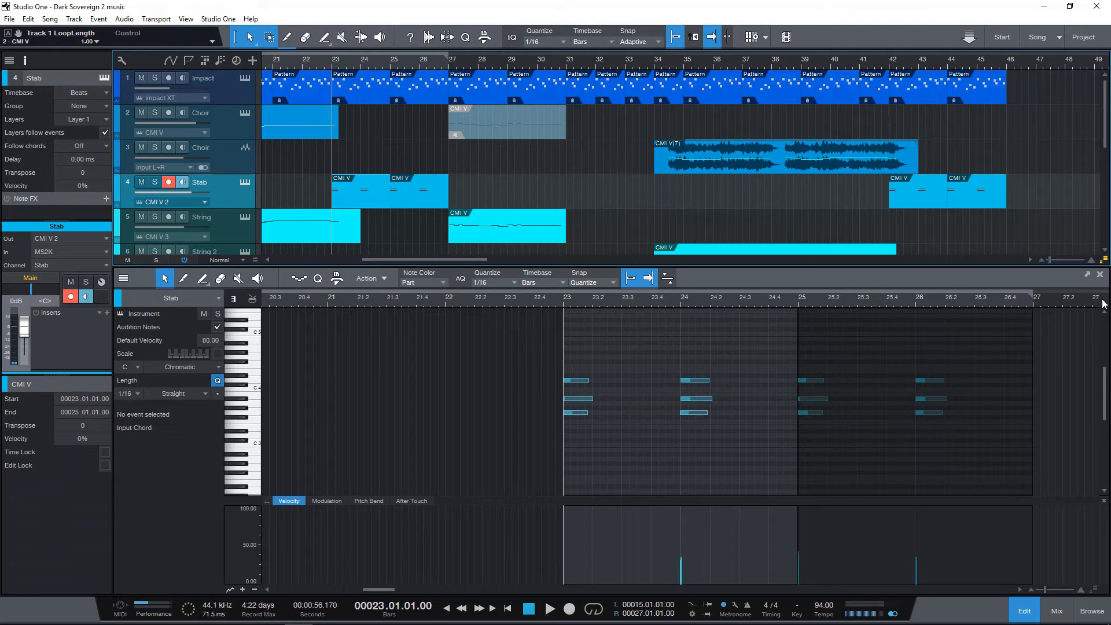
left_click(1099, 274)
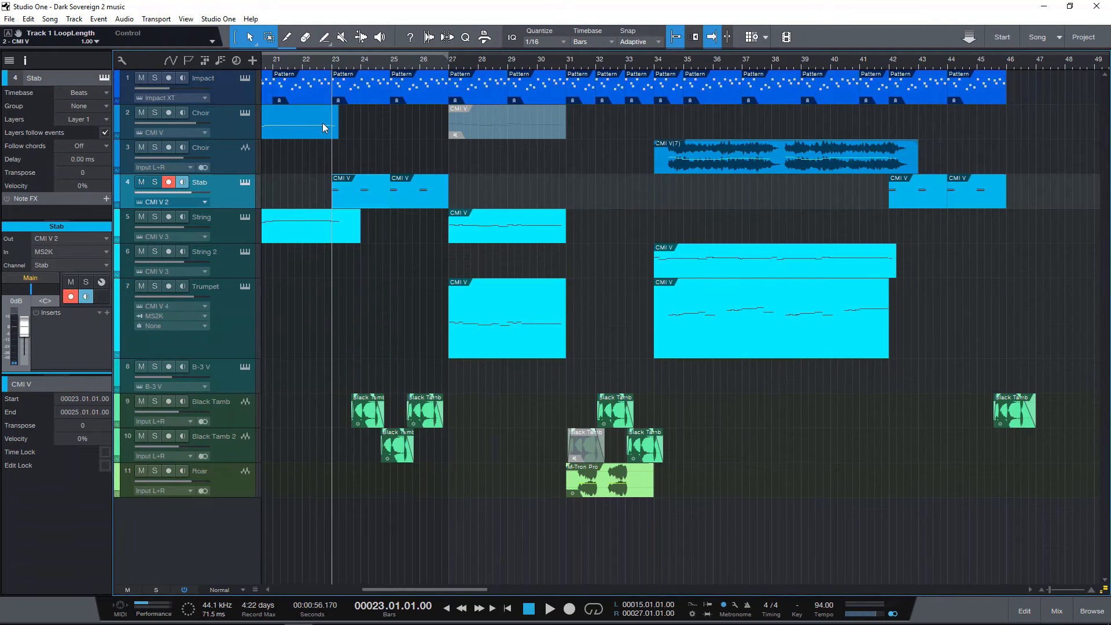
Place the playhead at bar 34 and select the Trumpet event that starts there.
left_click(655, 62)
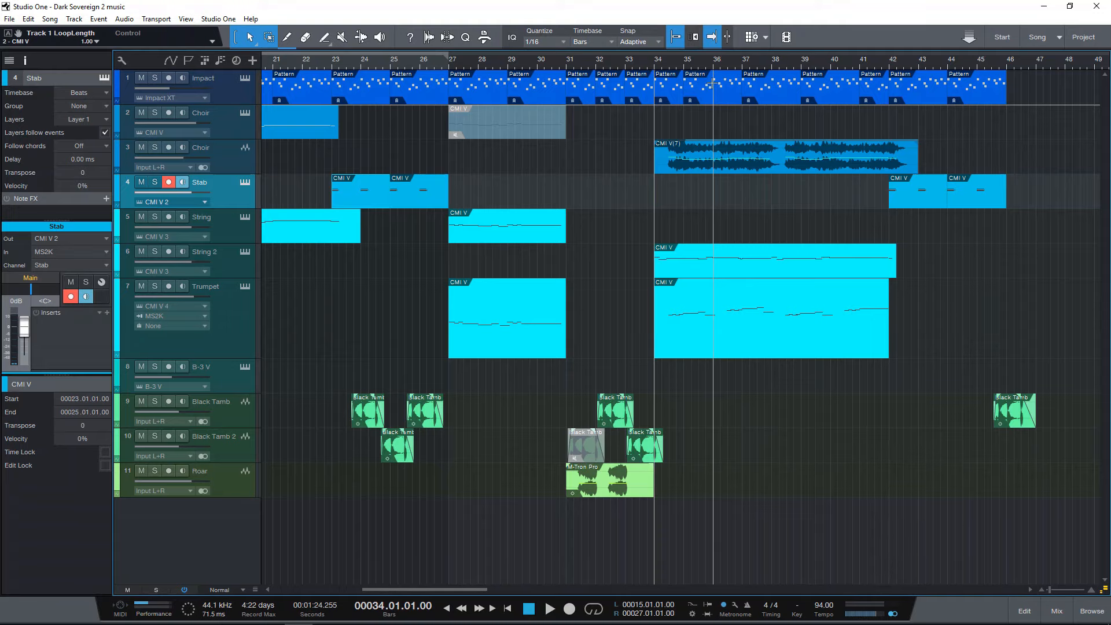
scroll(711, 84, "right", 1)
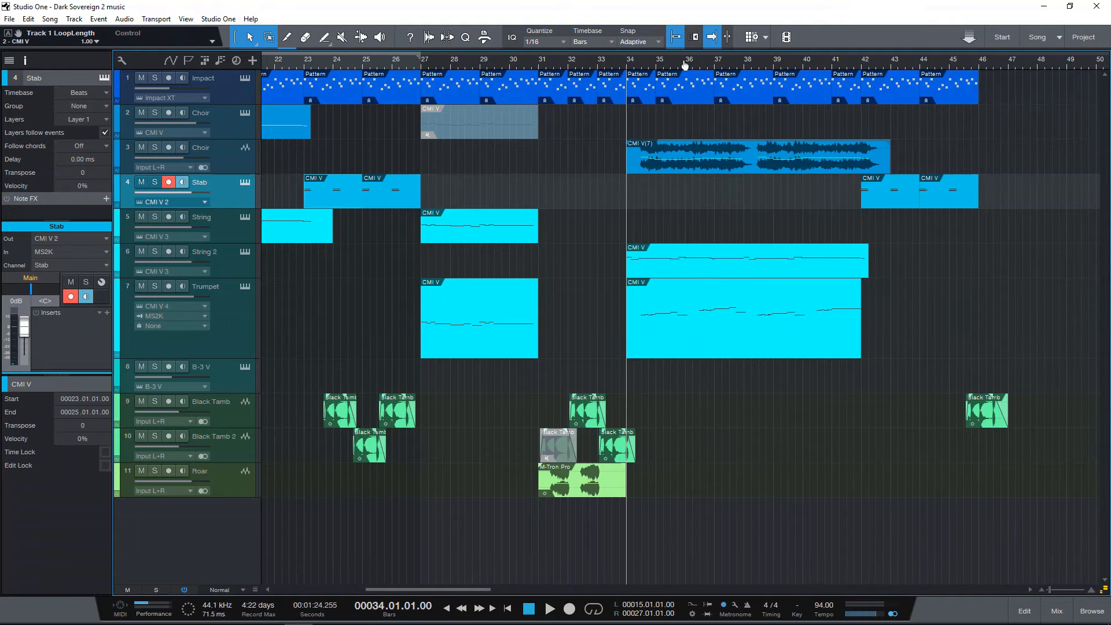
scroll(684, 63, "down", 4)
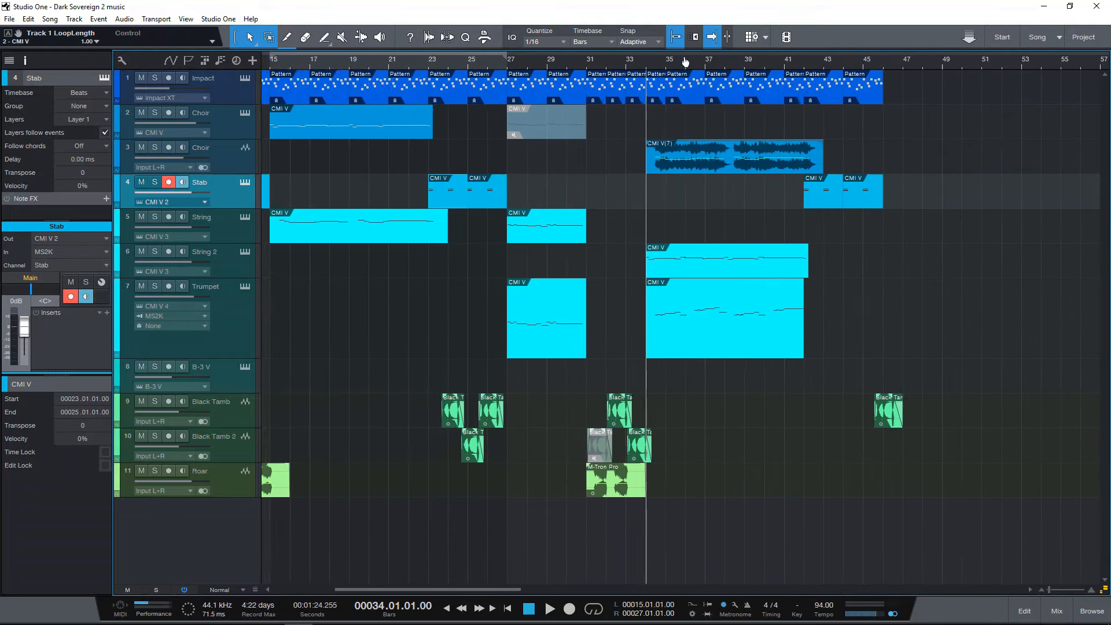
scroll(684, 62, "up", 2)
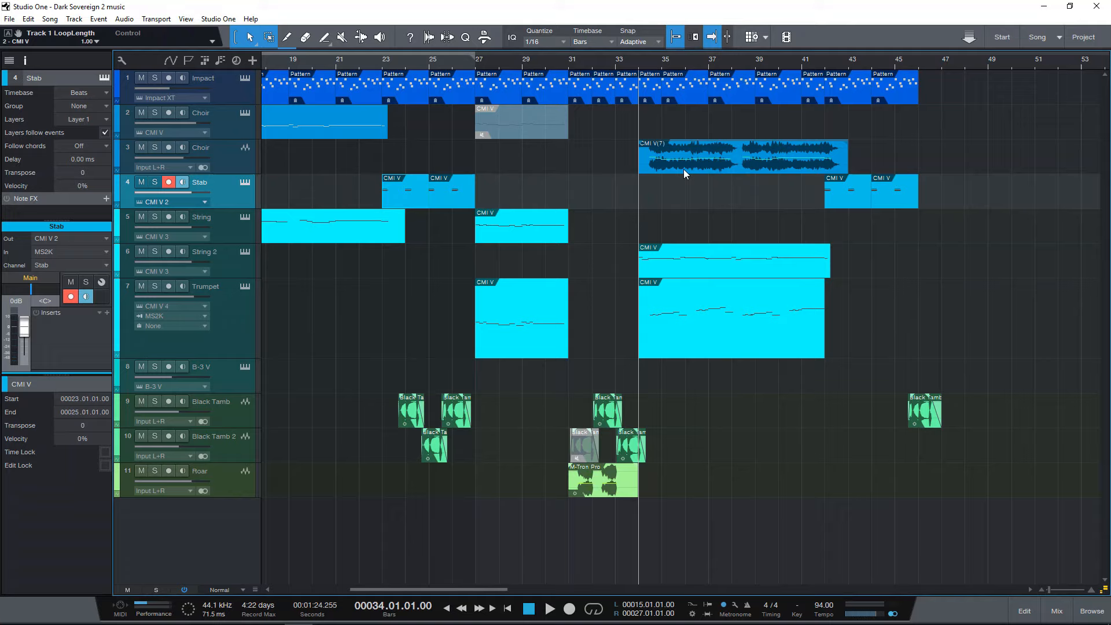
left_click(672, 348)
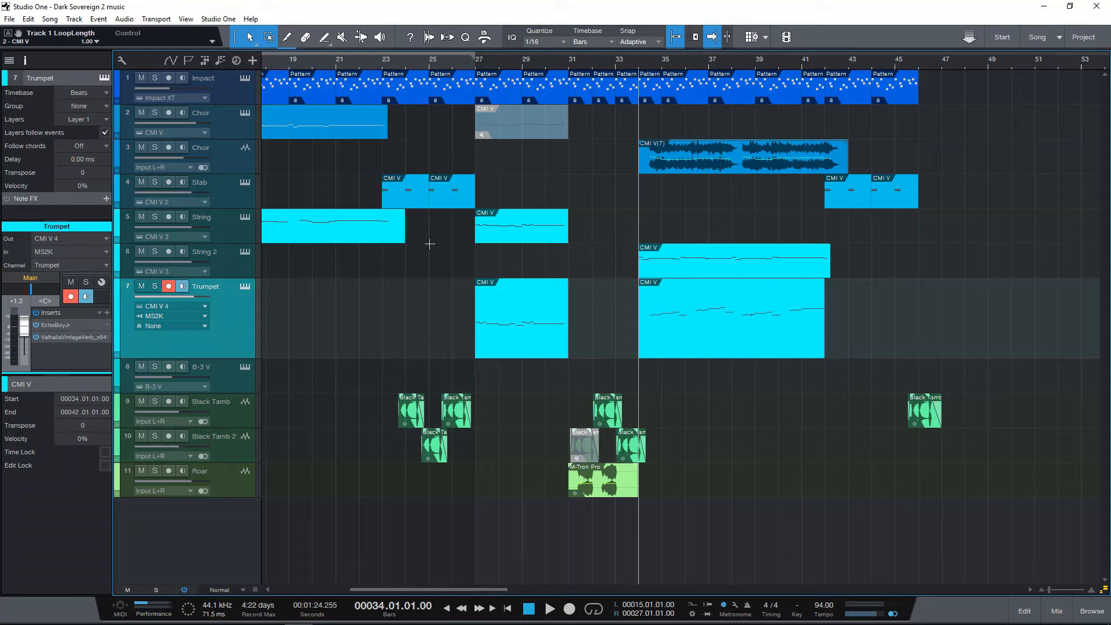
Select the String 2 track, turn its solo on and off, and play the full section from bar 34 past bar 42.
left_click(241, 270)
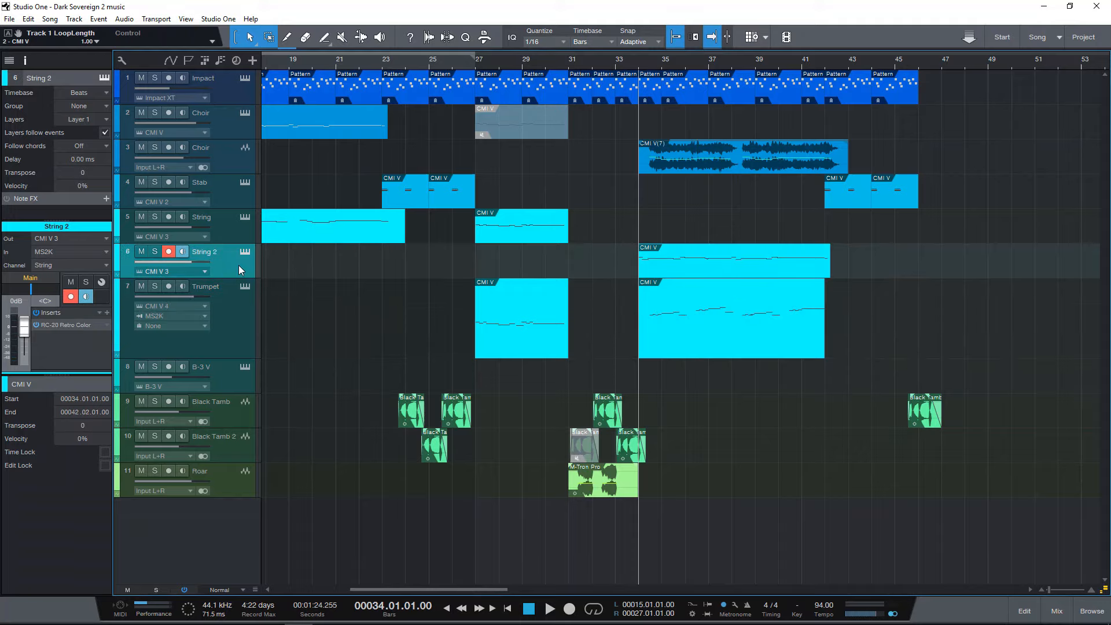
left_click(153, 255)
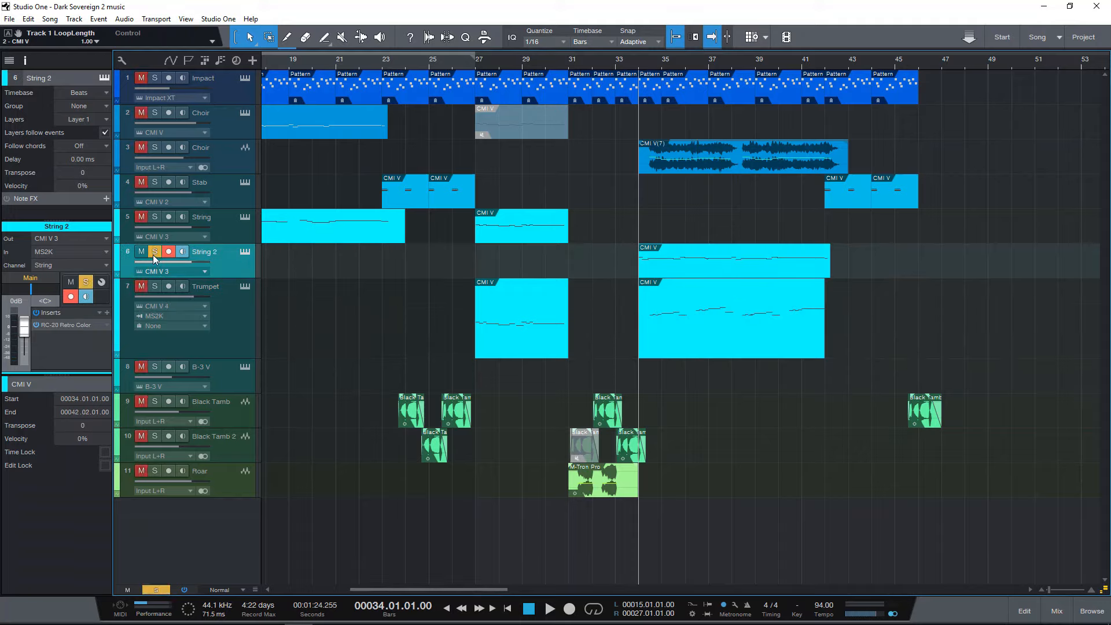
left_click(153, 255)
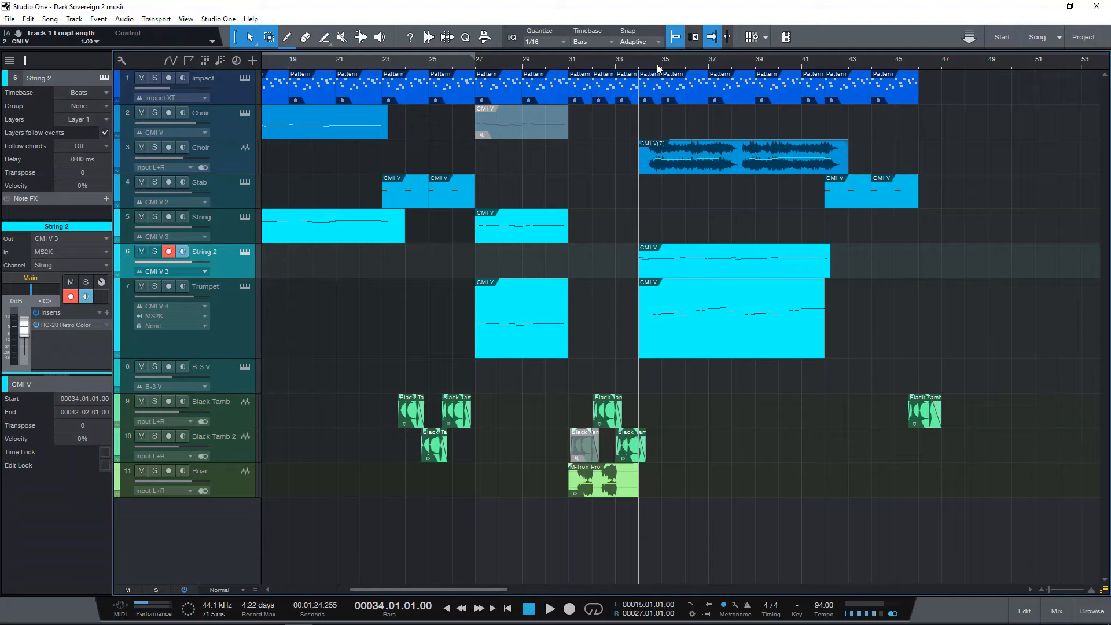
key("space")
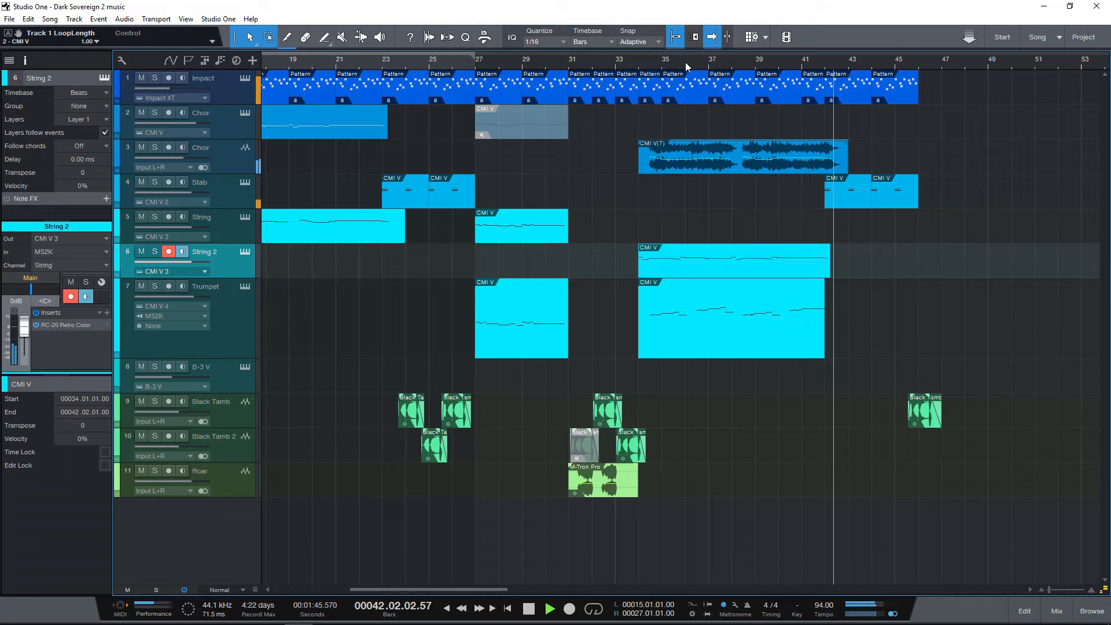
key("space")
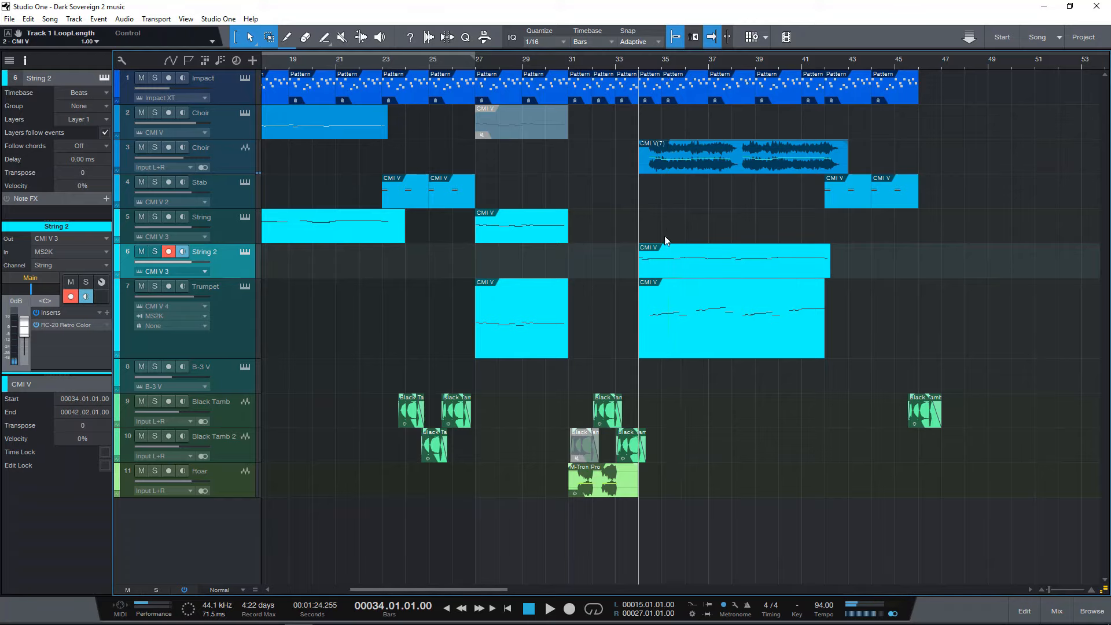
Review the wider arrangement, then select the Choir audio track and its CMI V(7) event at bar 34.
left_click_drag(469, 64, 534, 55)
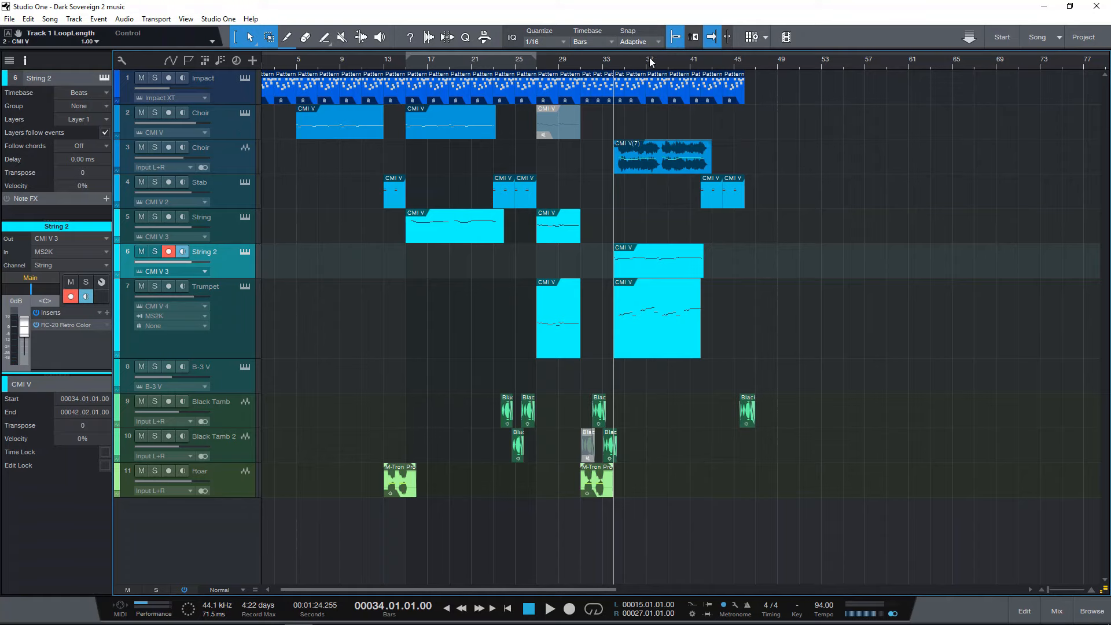
left_click_drag(650, 62, 549, 105)
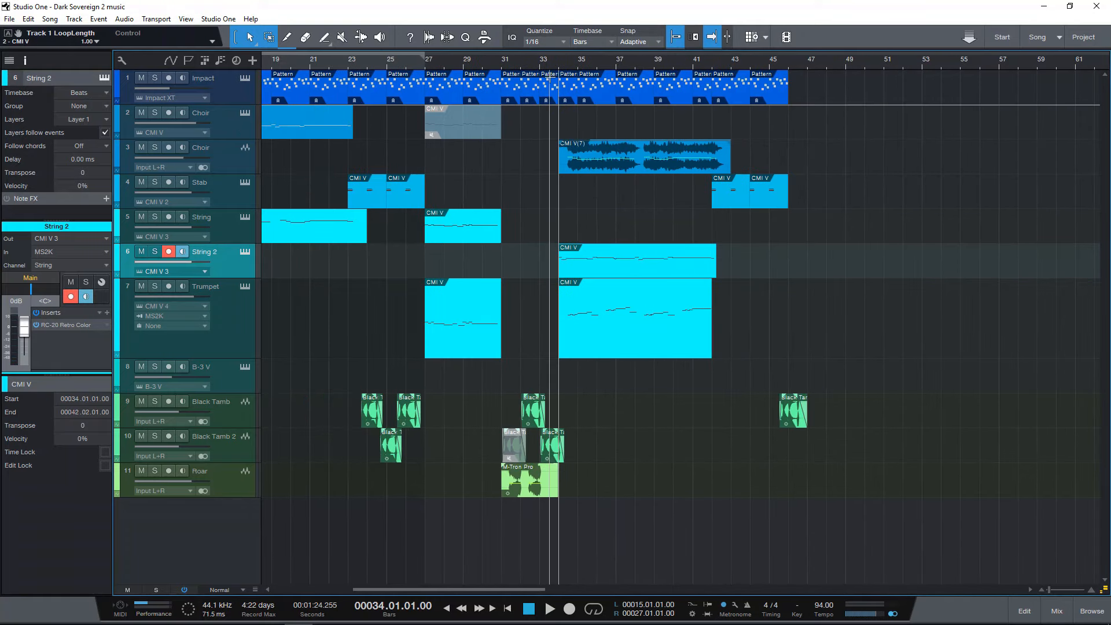
left_click(228, 158)
left_click(596, 165)
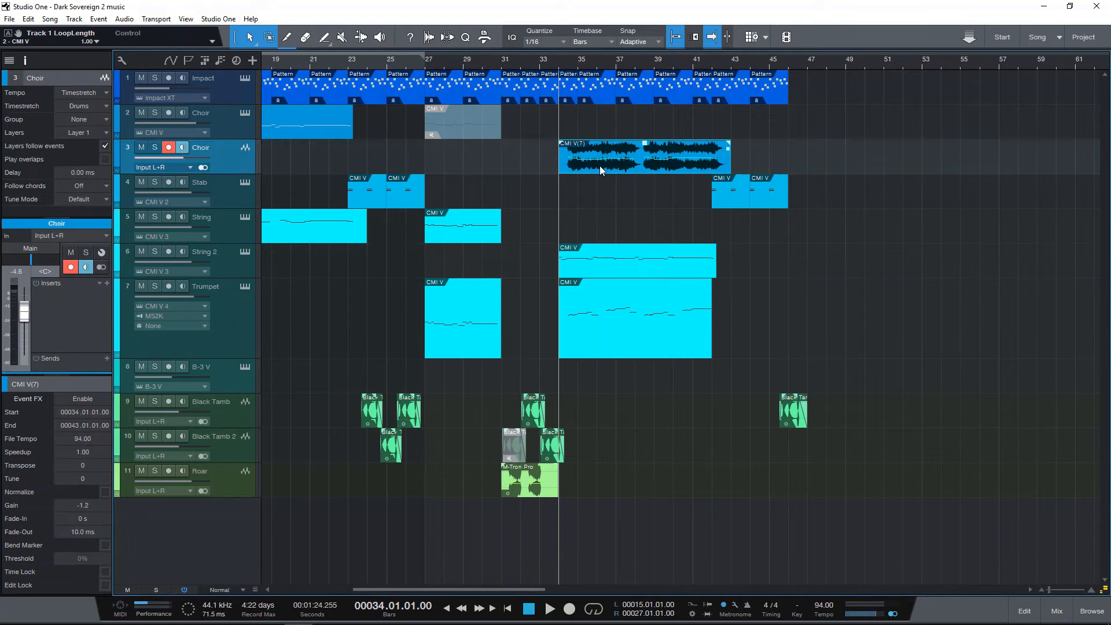
Select the String track and start playing the closing Stab section from bar 42.
left_click_drag(434, 64, 515, 57)
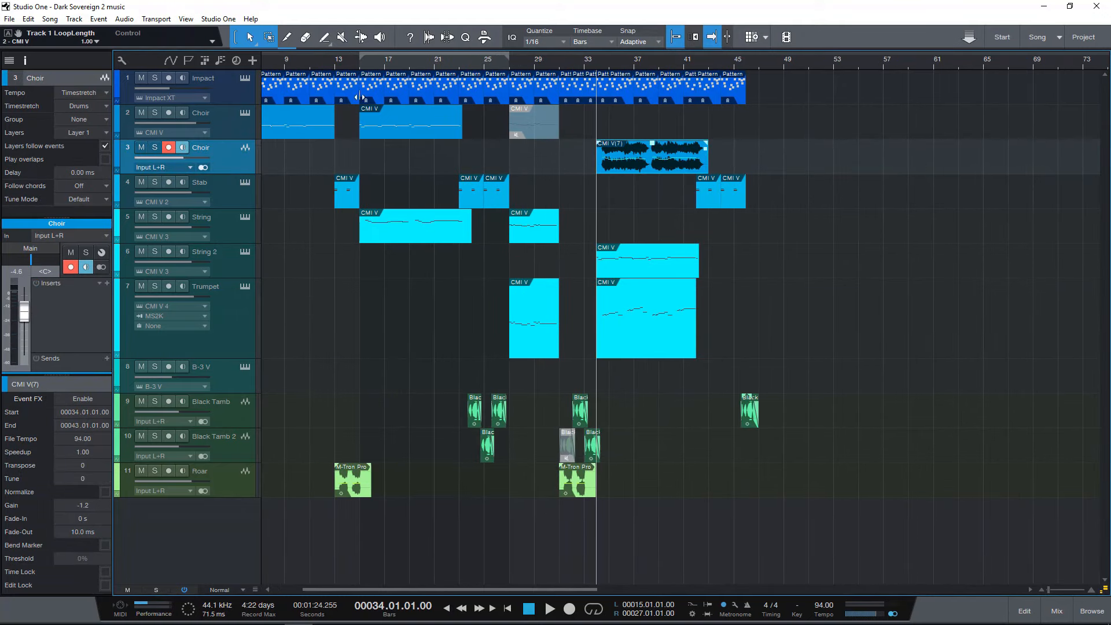
left_click(313, 235)
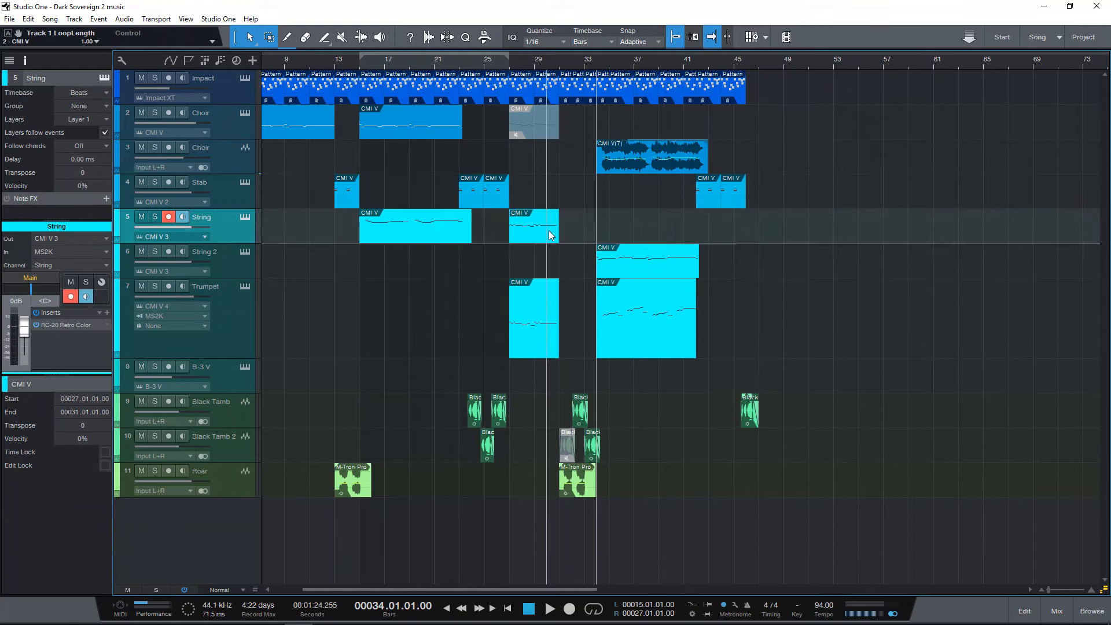
left_click(694, 68)
key("space")
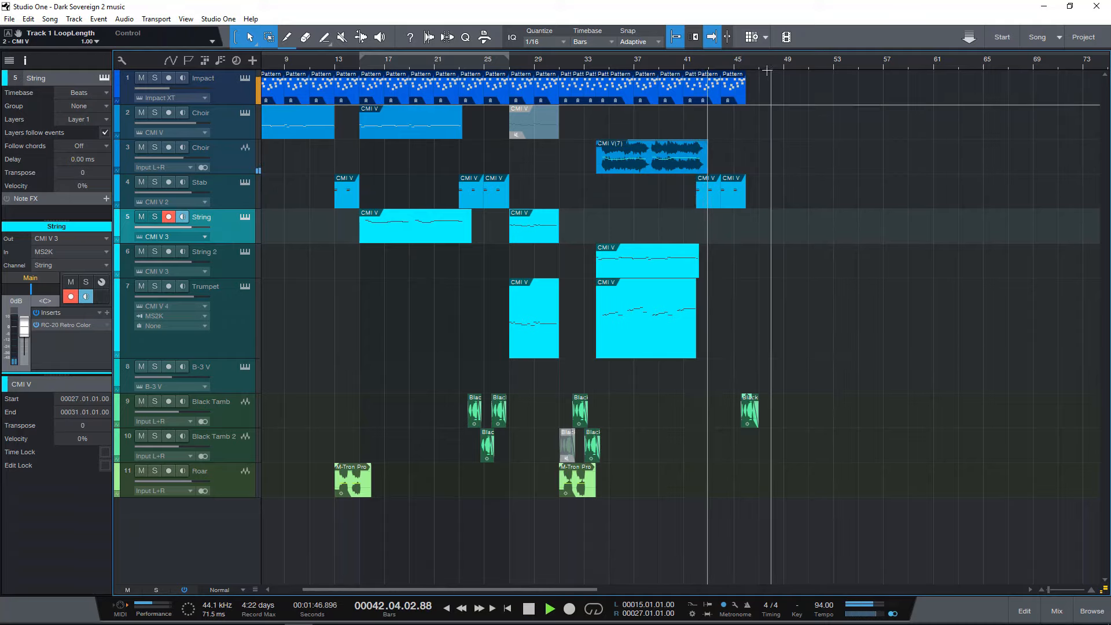
Play the closing section through past bar 46, stop playback, and return the playhead to the start of the song.
left_click_drag(758, 65, 744, 87)
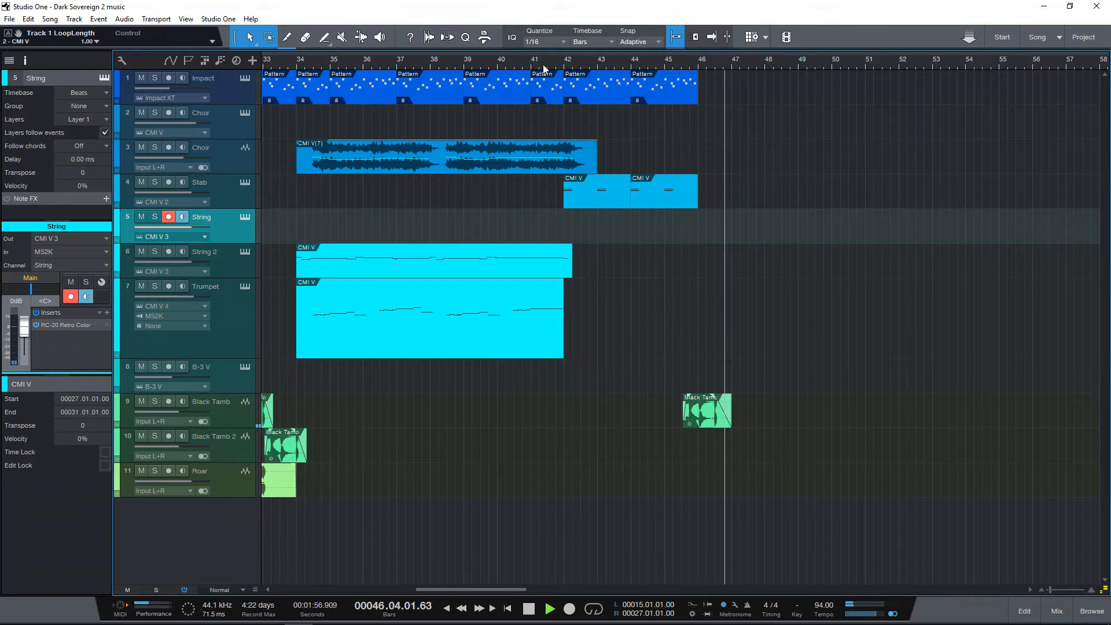
key("space")
left_click_drag(545, 64, 605, 44)
key("Home")
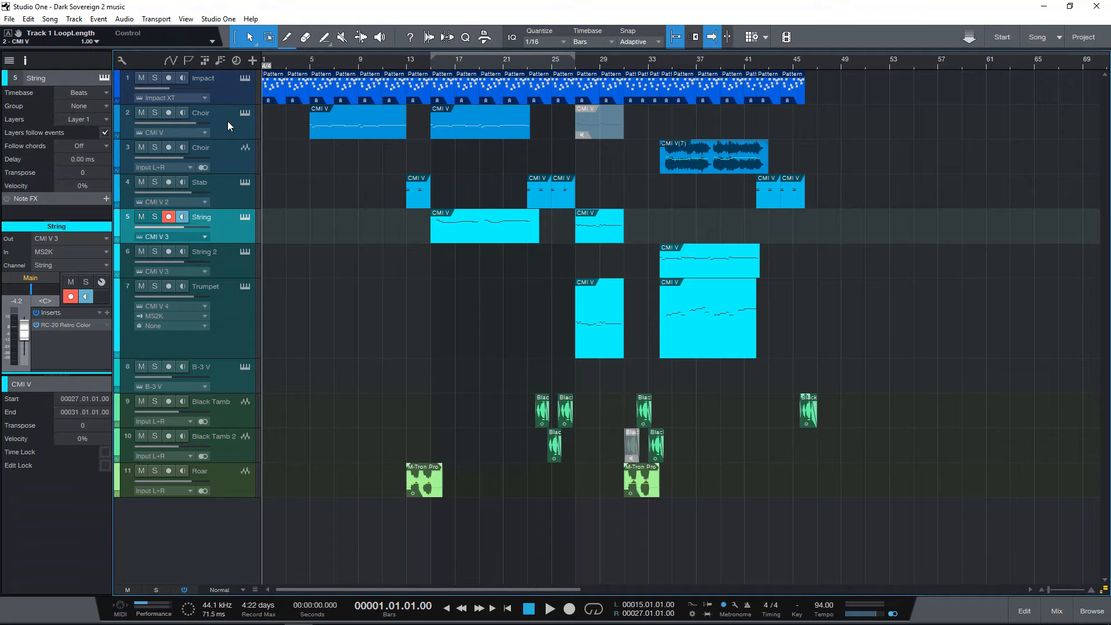
mouse_move(283, 65)
left_mouse_down()
mouse_move(285, 77)
mouse_move(291, 67)
left_mouse_up()
Solo the Impact track and remove the stray 4/4 time signature at bar 2.
left_click(231, 92)
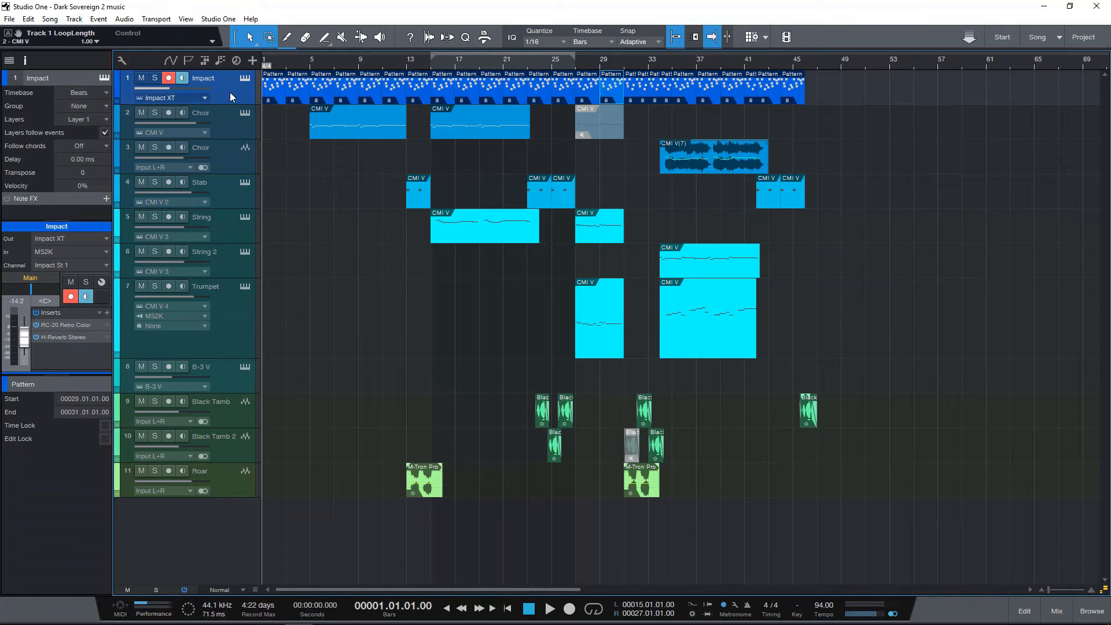
key("s")
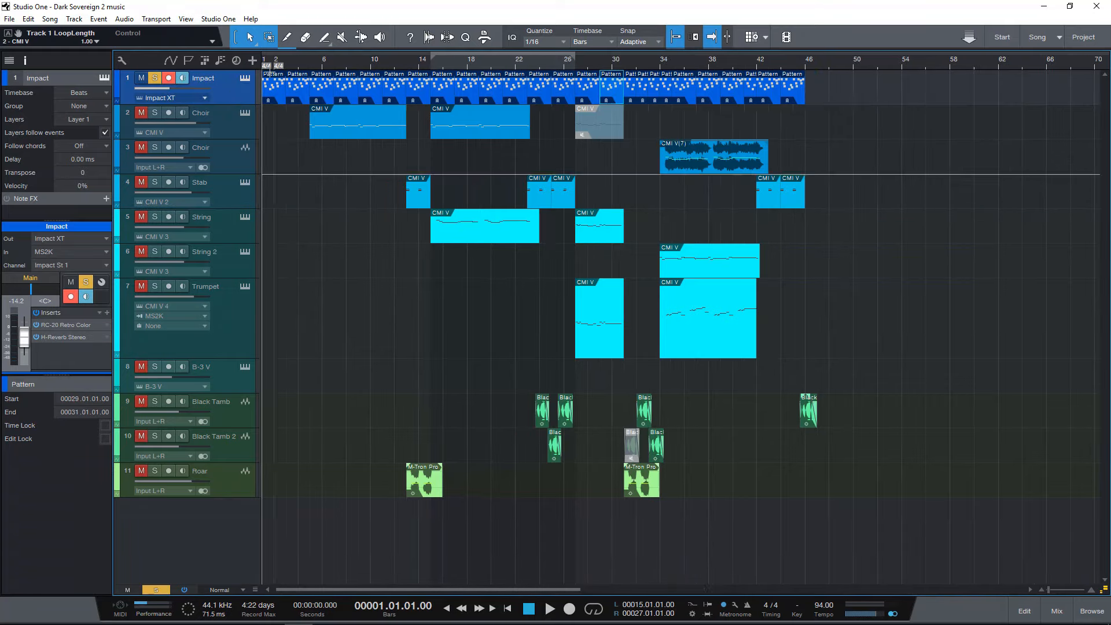
right_click(279, 67)
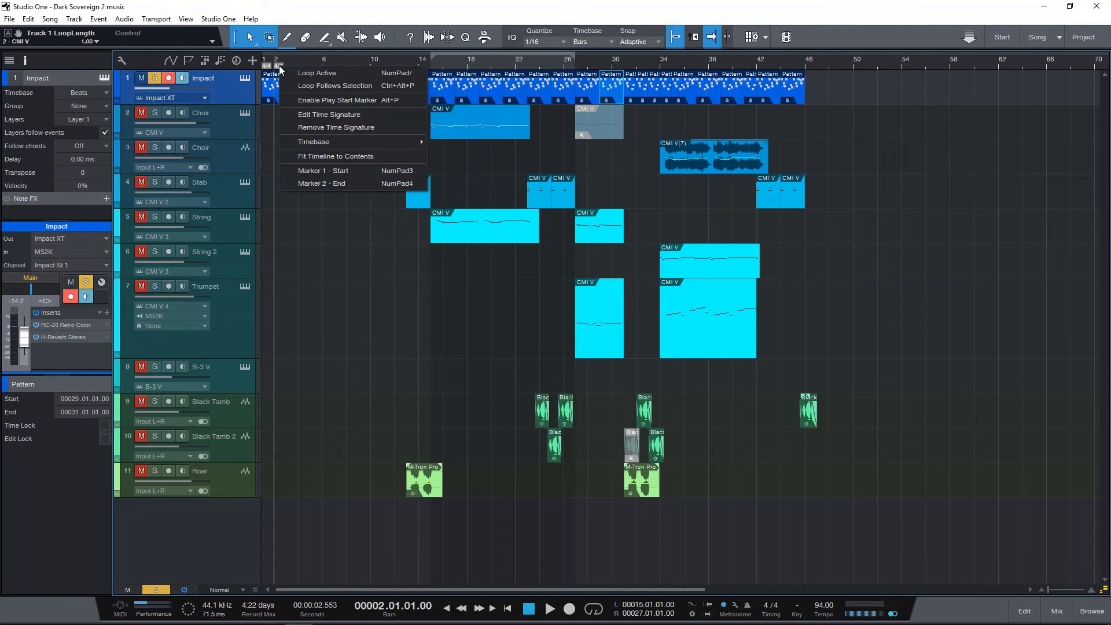
left_click(331, 127)
scroll(287, 66, "up", 4)
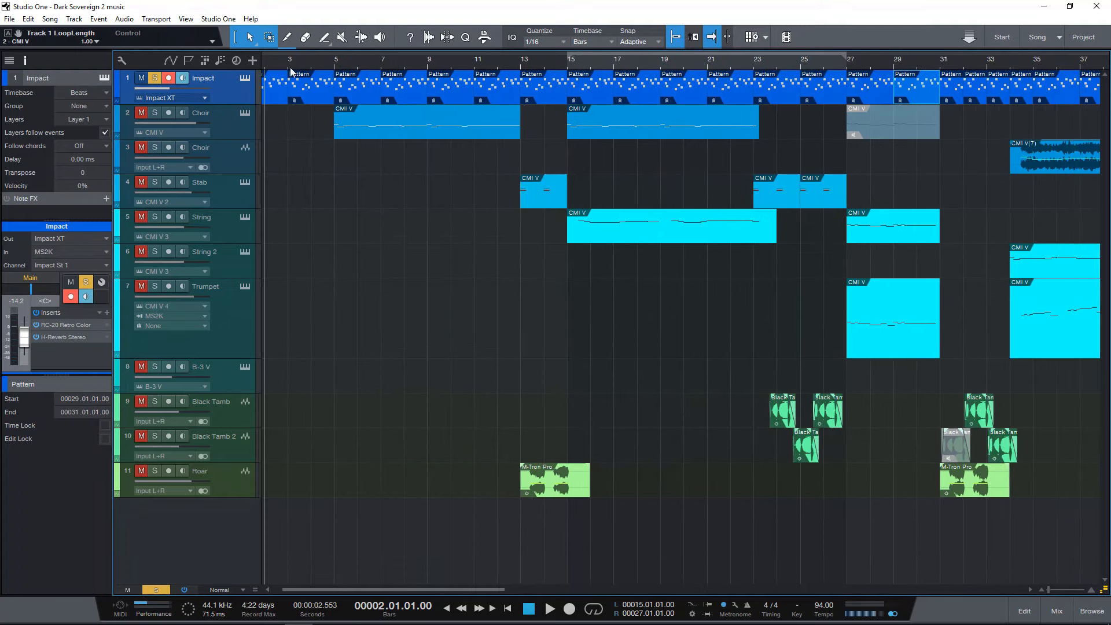
scroll(322, 66, "up", 3)
scroll(330, 65, "down", 2)
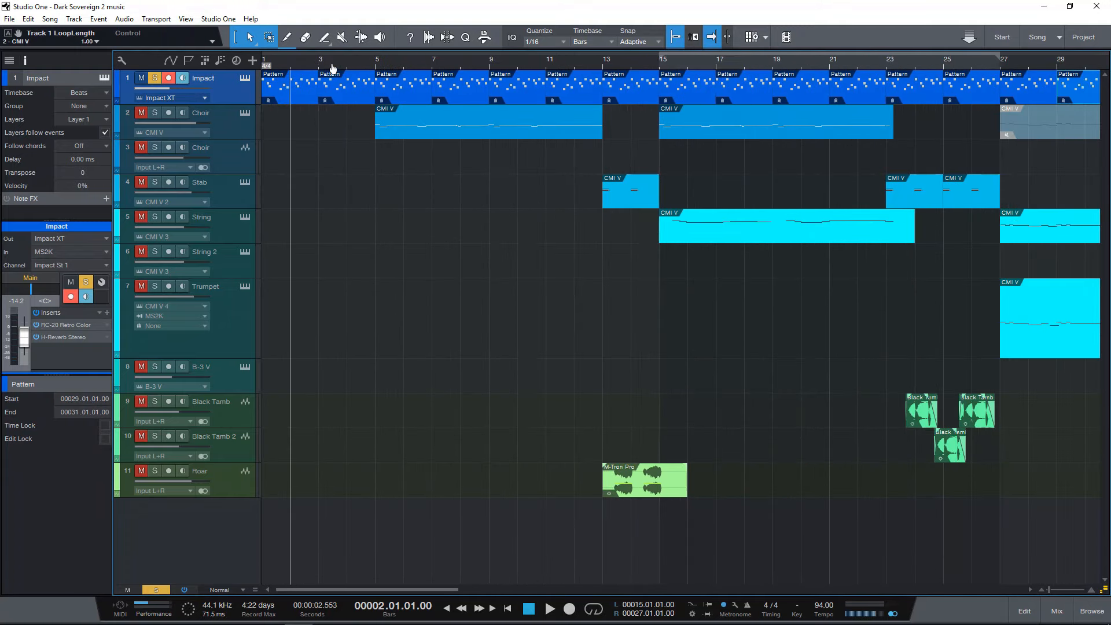
Open the Impact XT instrument, audition its Conga Modular Skin pad, and open the Impact track's RC-20 Retro Color insert.
left_click(245, 78)
left_click(446, 479)
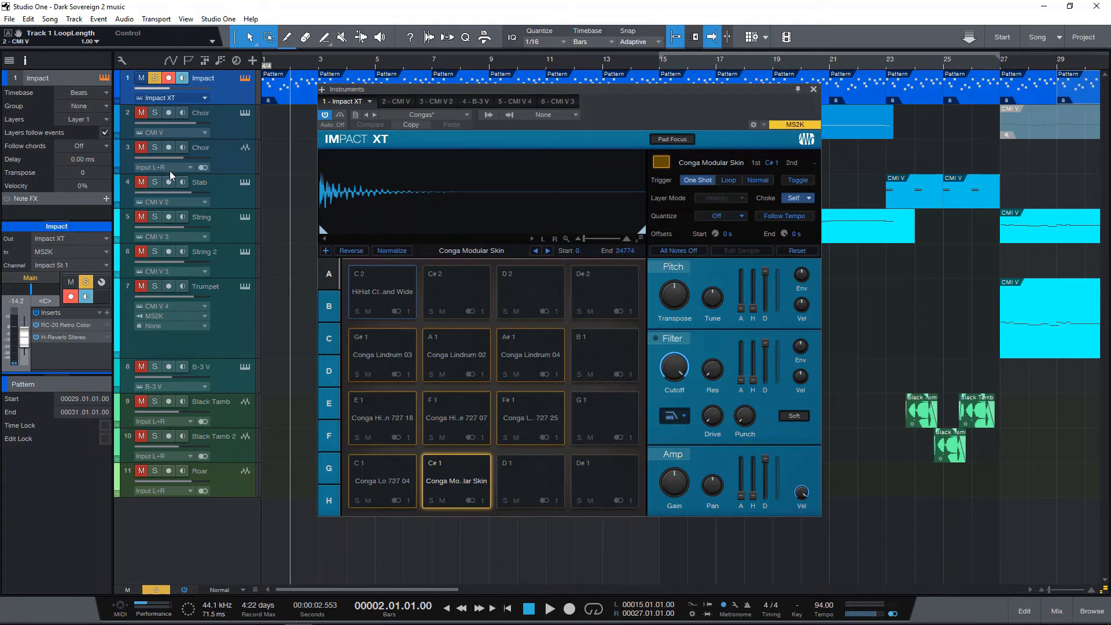
left_click(77, 325)
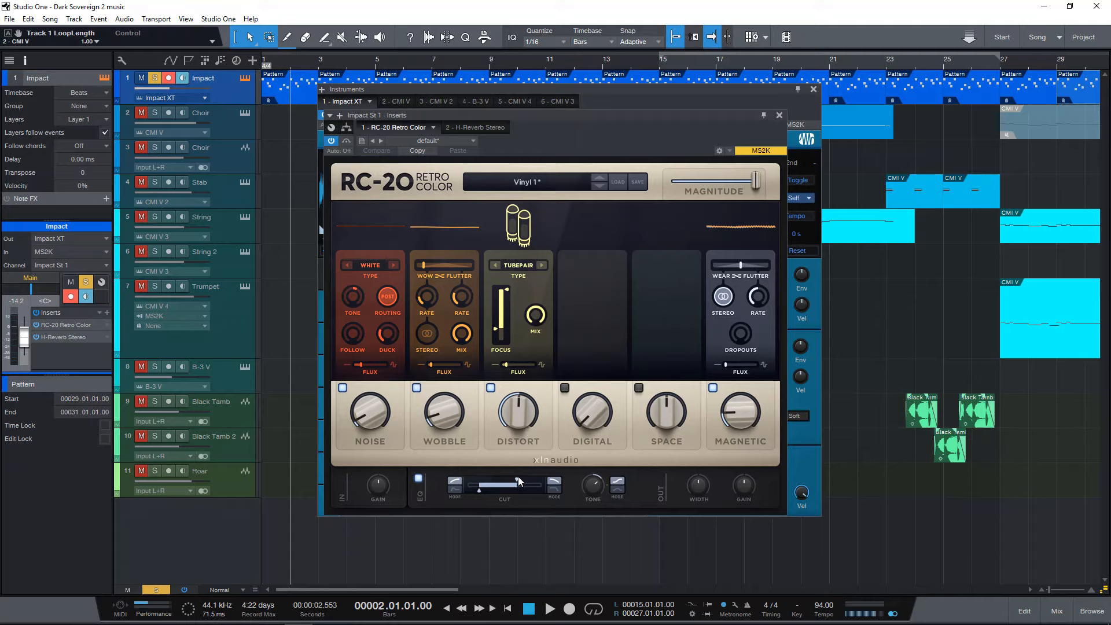
Play the soloed congas from the start, switching RC-20 Retro Color off and back on to compare the sound.
left_click(331, 141)
left_click_drag(412, 119, 499, 139)
key("Home")
key("space")
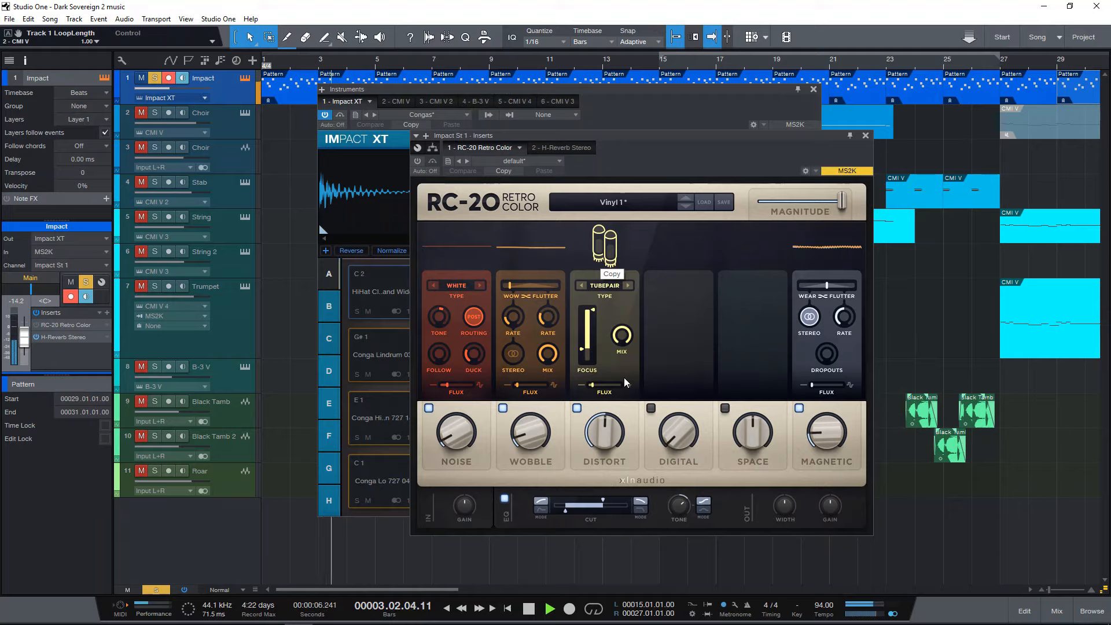
left_click(418, 162)
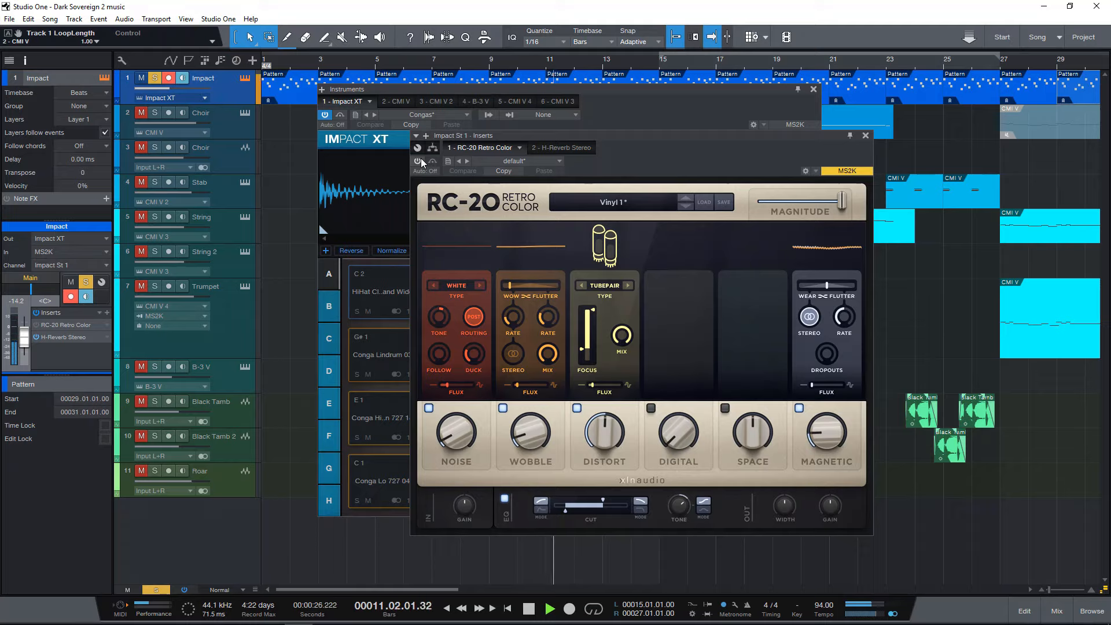
left_click(419, 161)
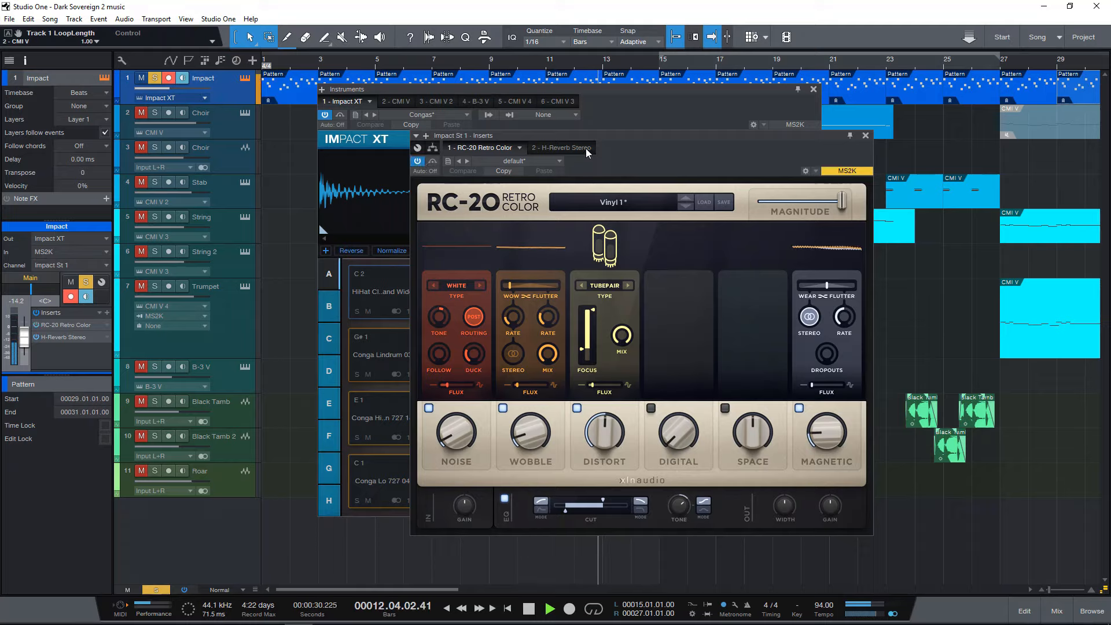
key("space")
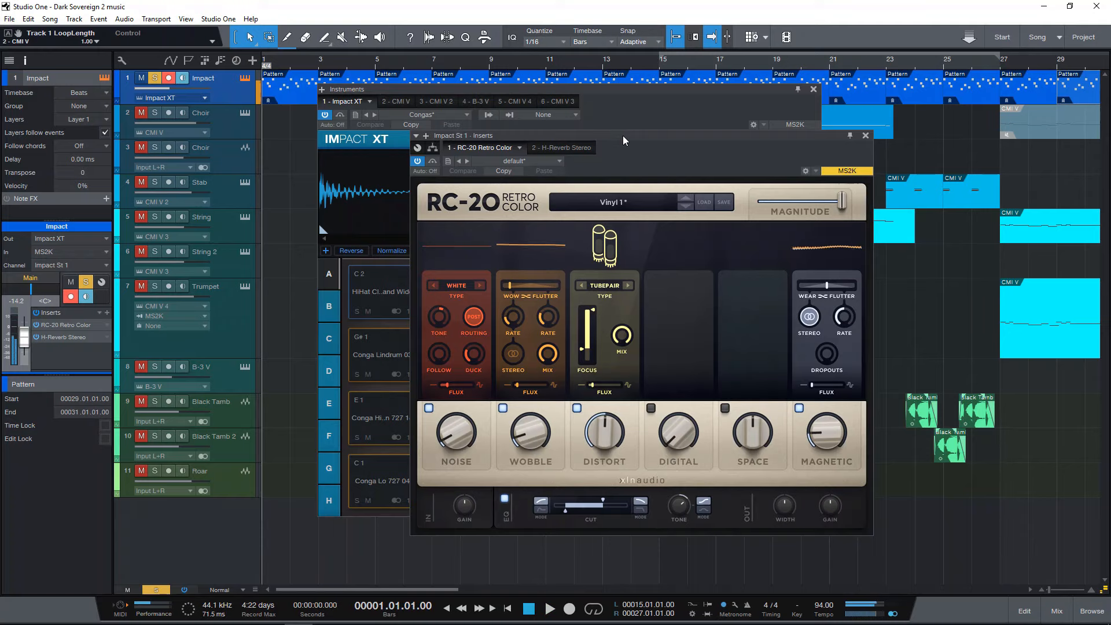
Try higher FM Mix values up to 40% in H-Reverb Stereo during playback, set it to 3%, and close the plug-in windows.
left_click(561, 148)
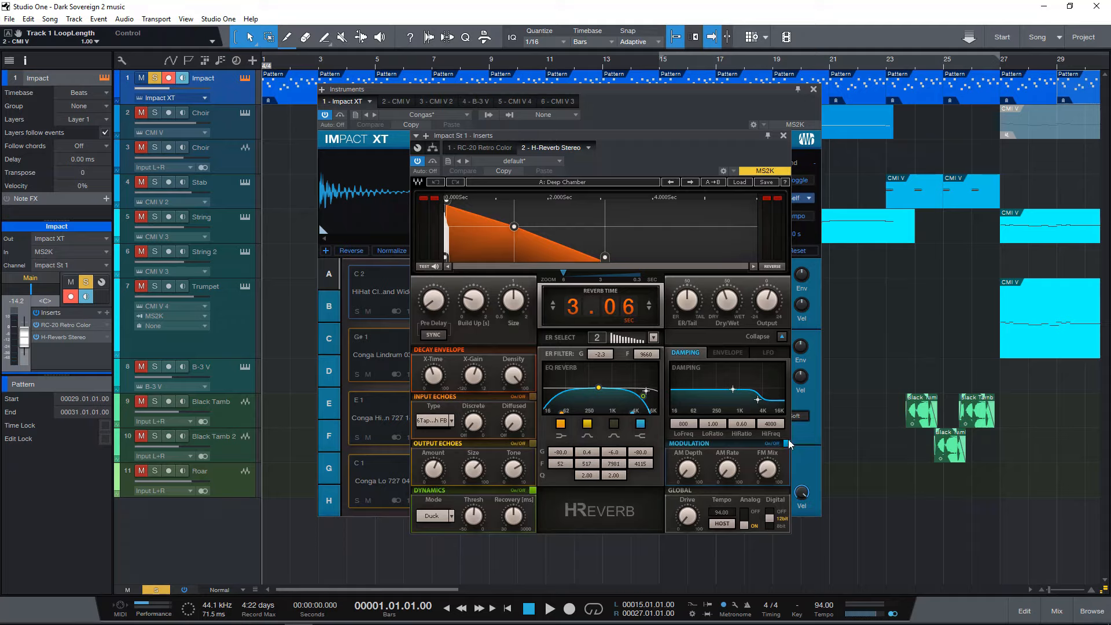
key("space")
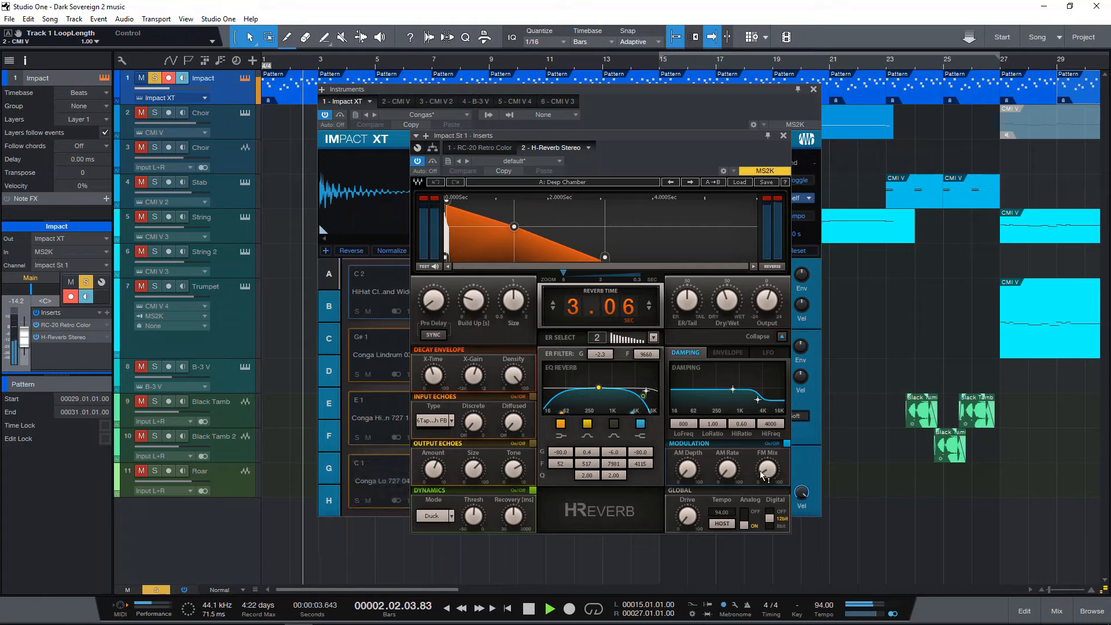
left_click_drag(771, 477, 771, 467)
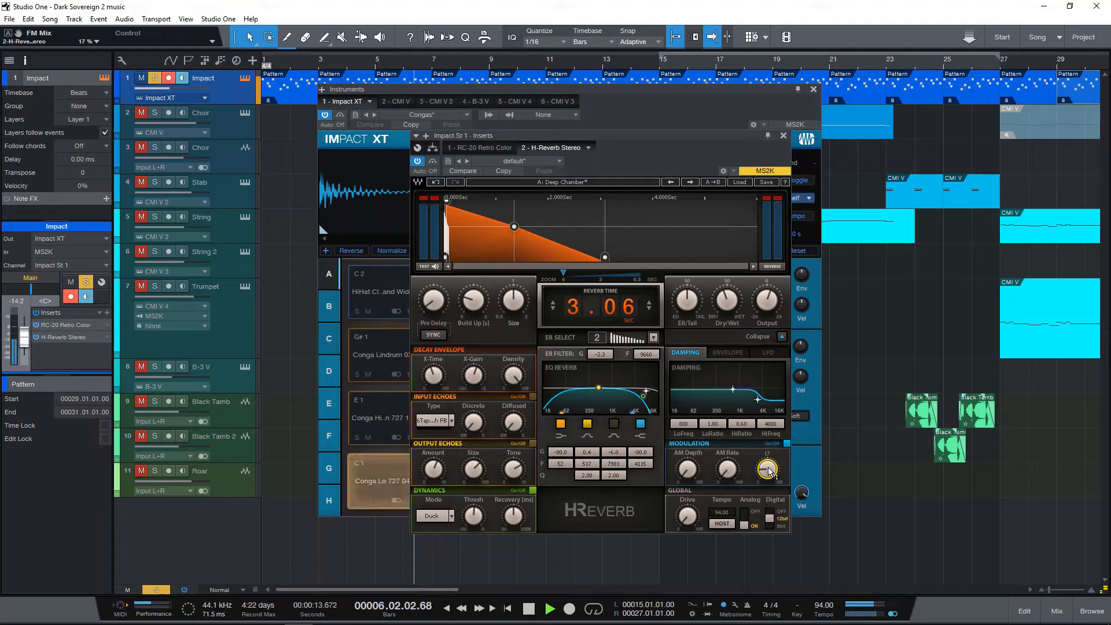
scroll(769, 470, "up", 5)
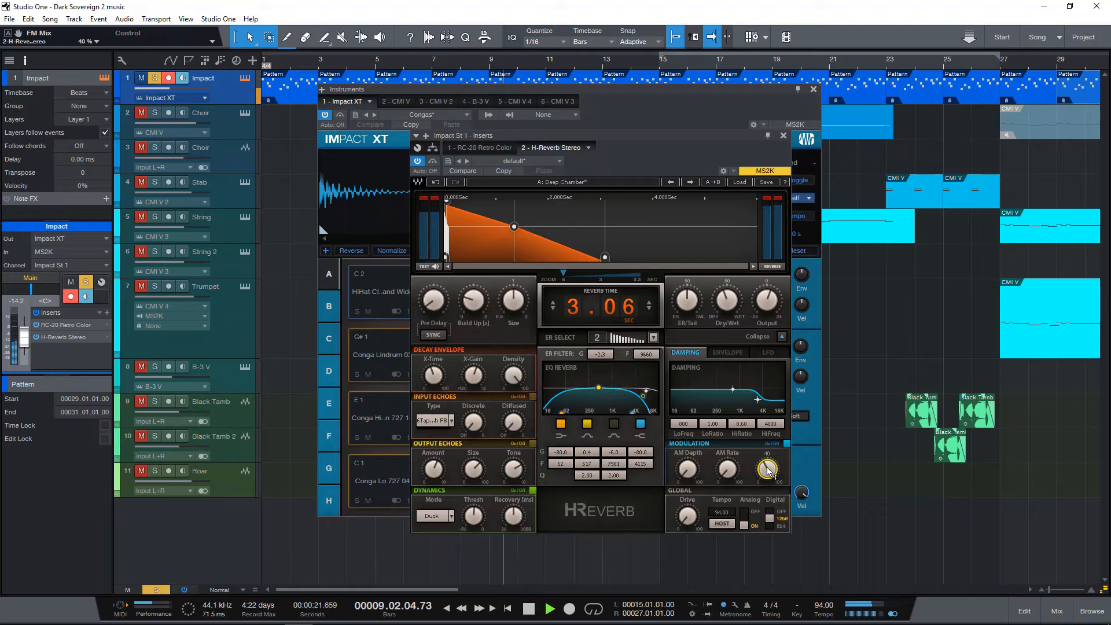
scroll(769, 470, "down", 5)
scroll(768, 469, "down", 3)
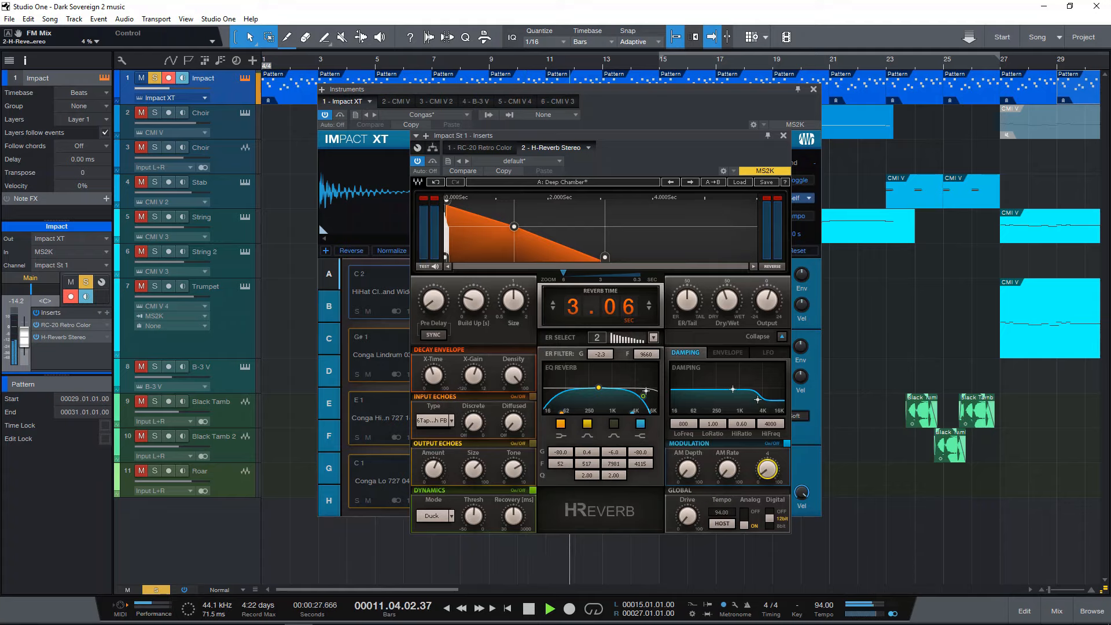
key("space")
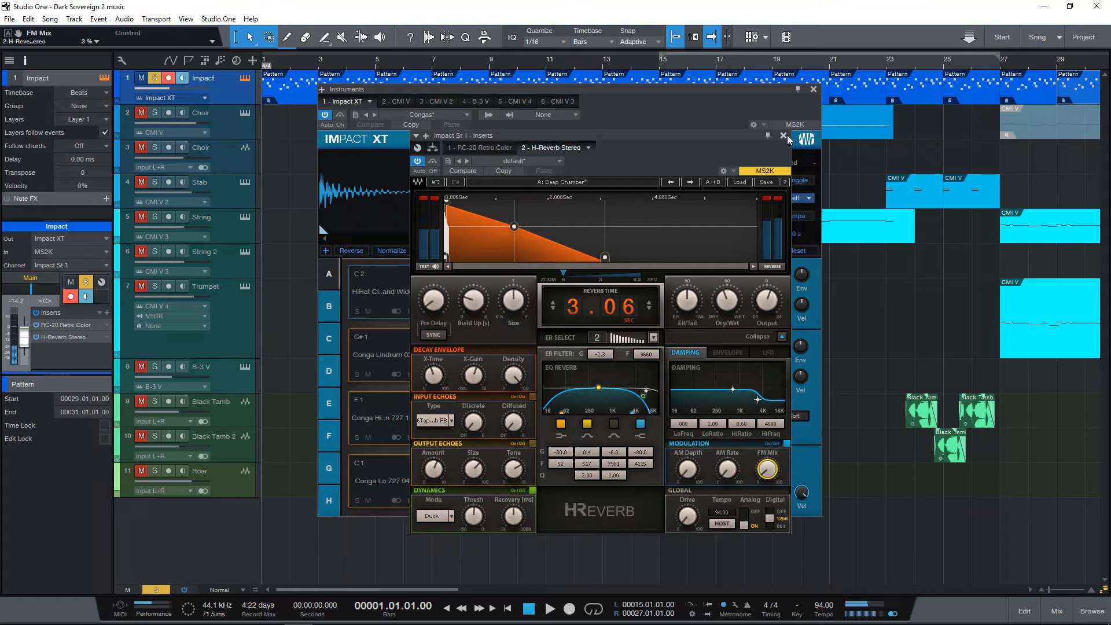
left_click(783, 135)
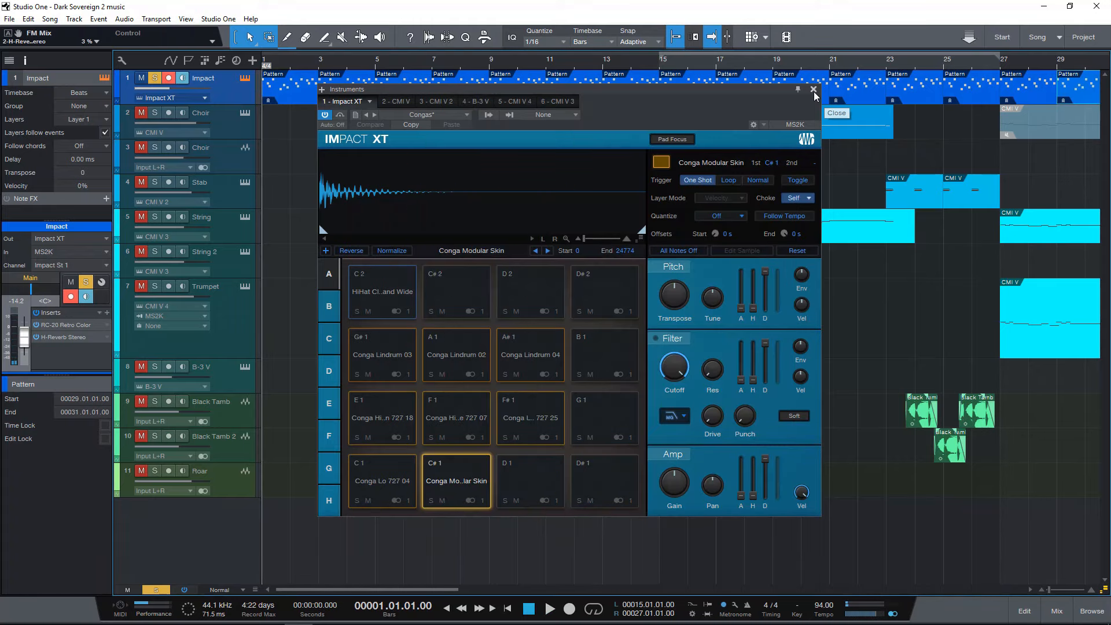
left_click(813, 91)
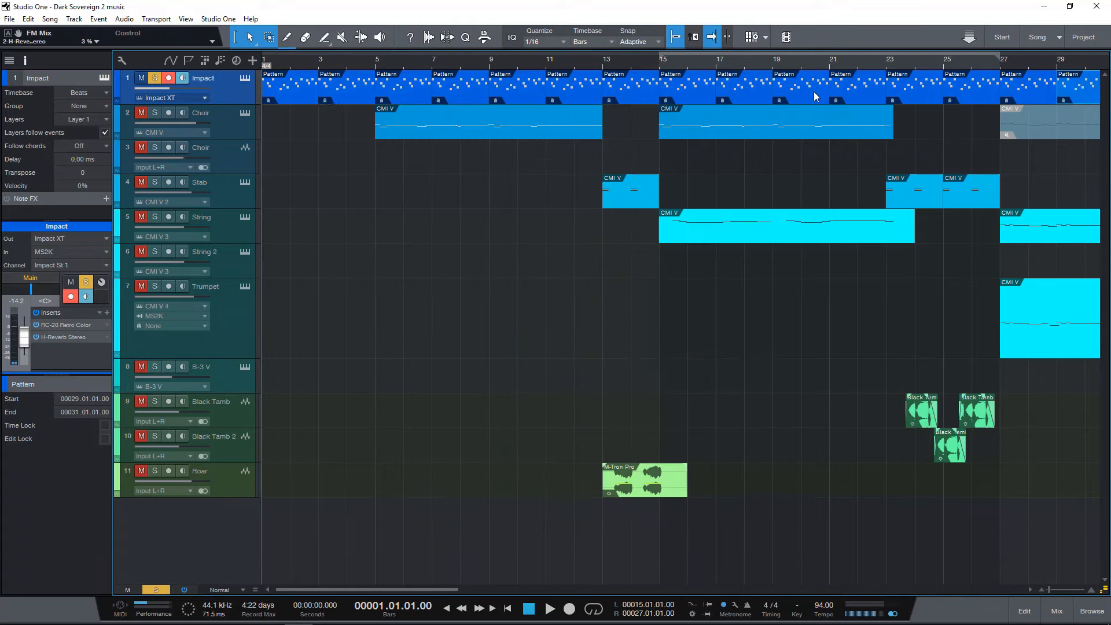
View the first Impact pattern's conga steps in the editor, close it, and turn off the Impact track's solo.
double_click(280, 95)
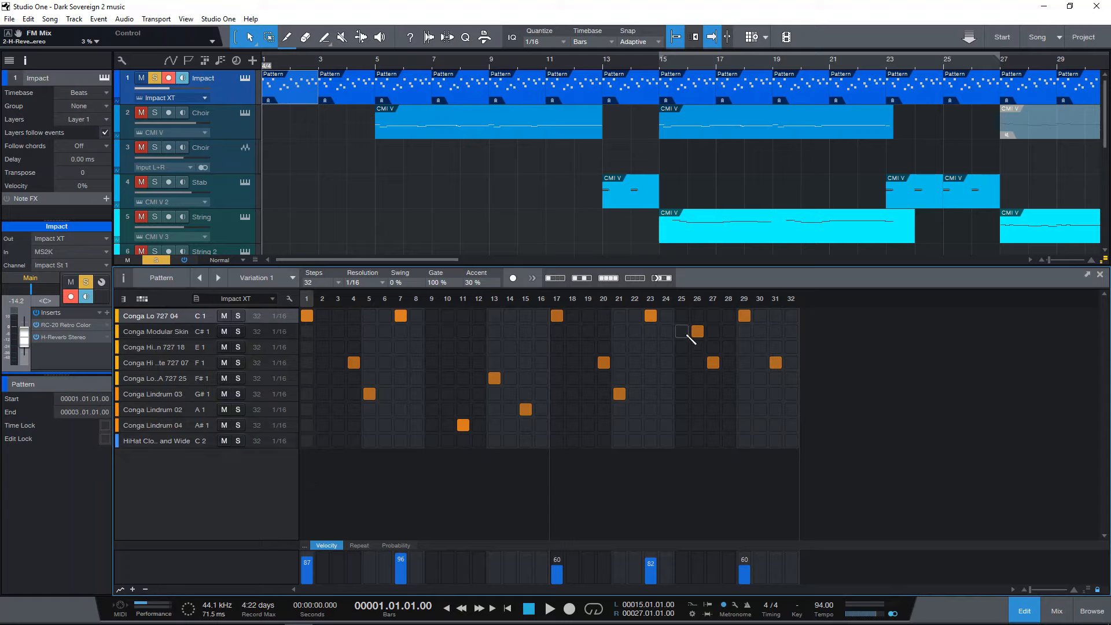
left_click(1101, 277)
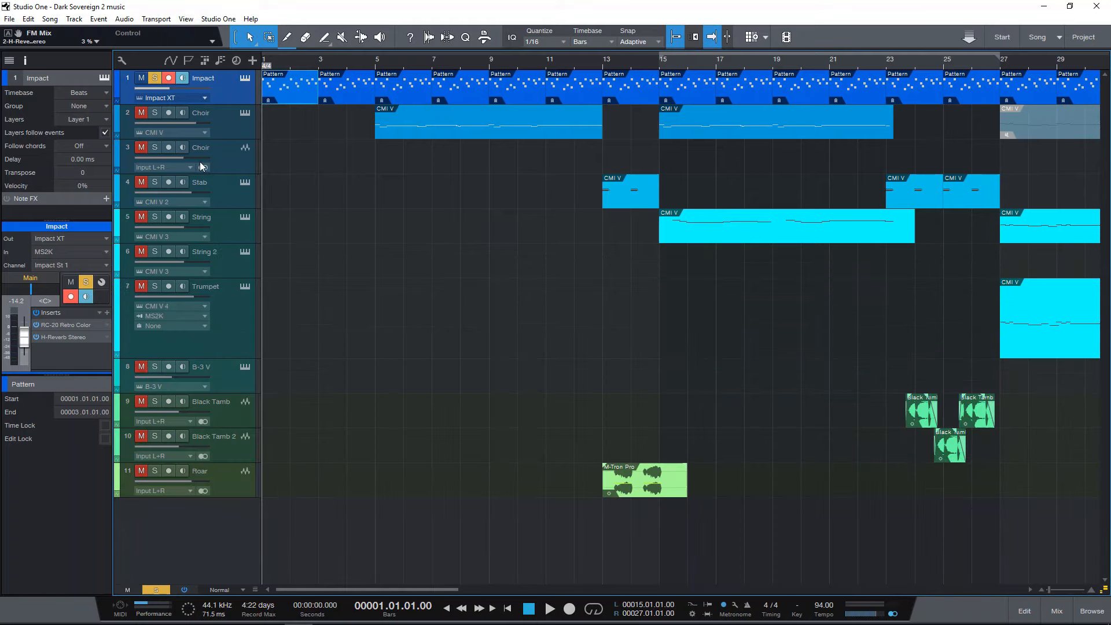
left_click(156, 80)
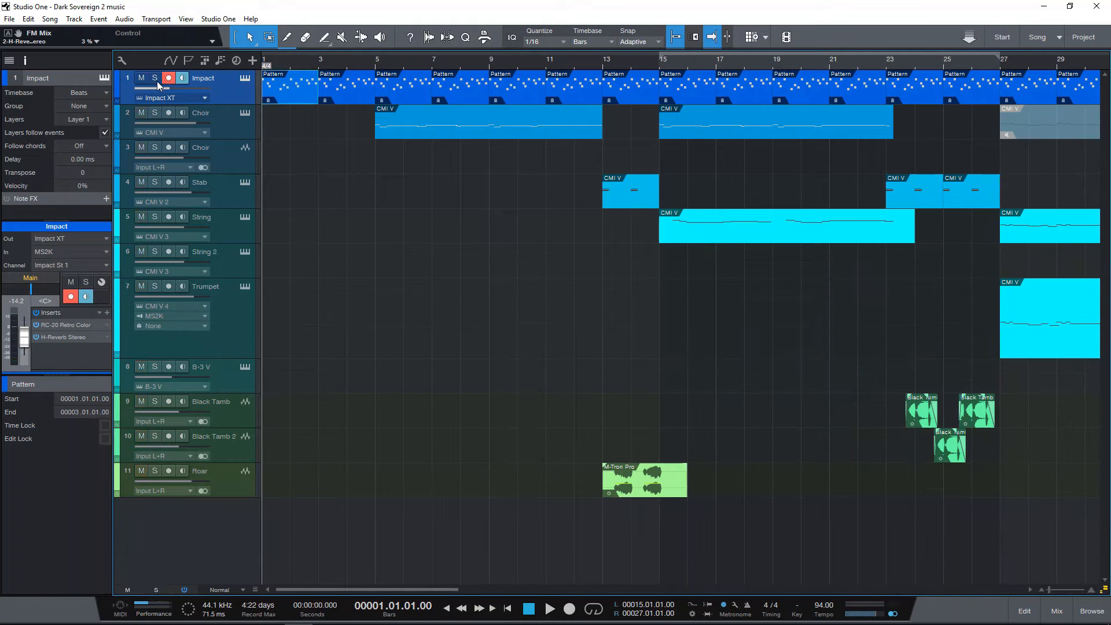
Open the Choir instrument track's CMI V with the Art Of Voice preset and play its part soloed from bar 5.
left_click(241, 129)
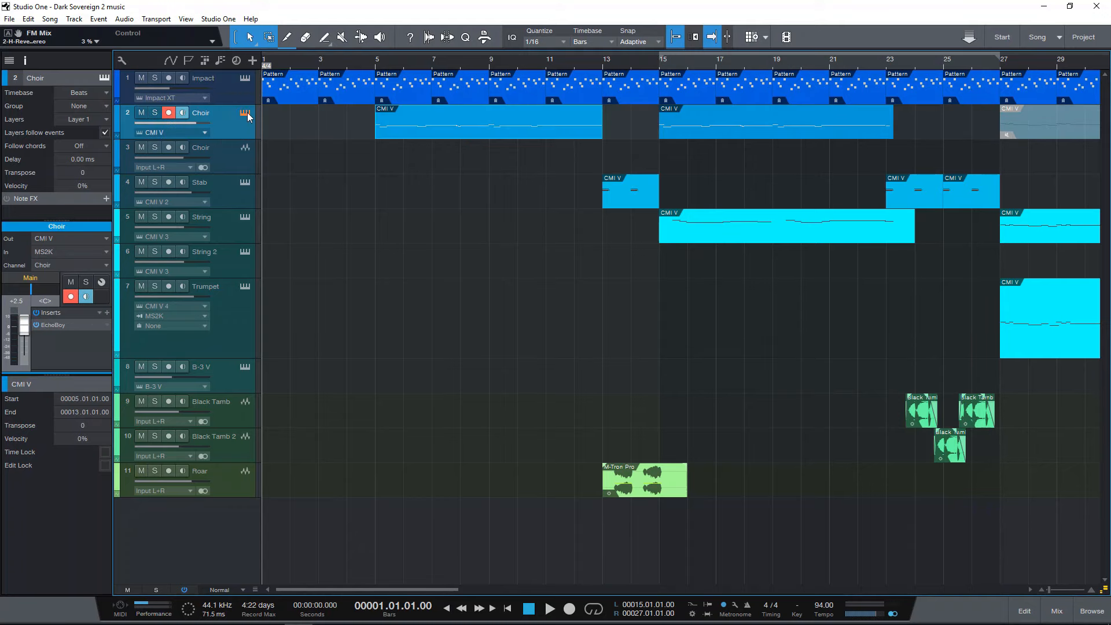
left_click(246, 112)
left_click_drag(752, 59, 789, 161)
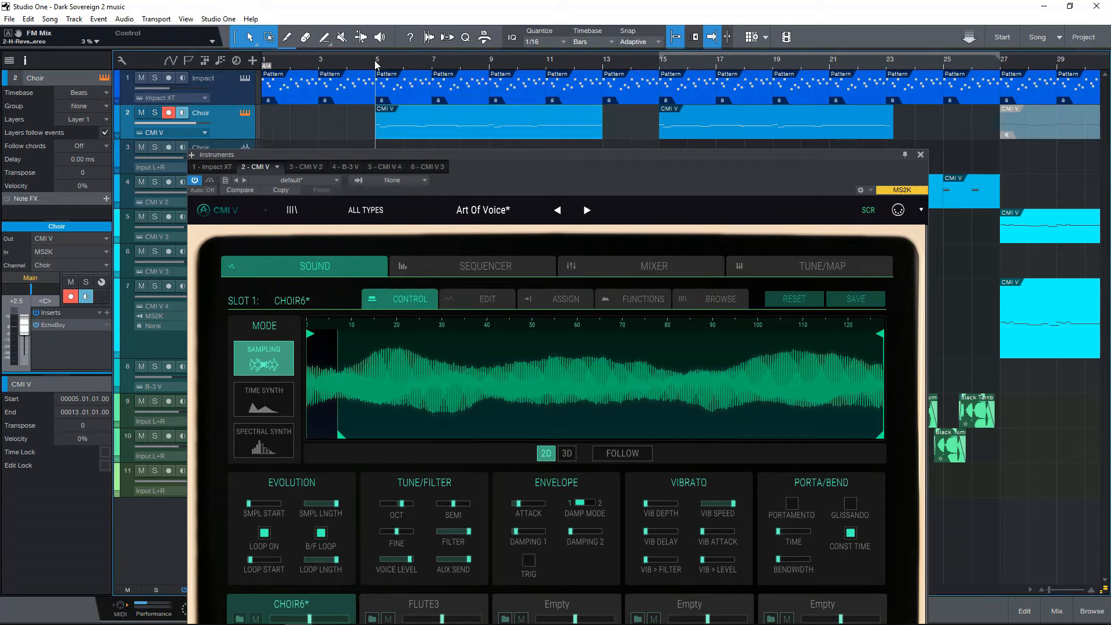
left_click(155, 112)
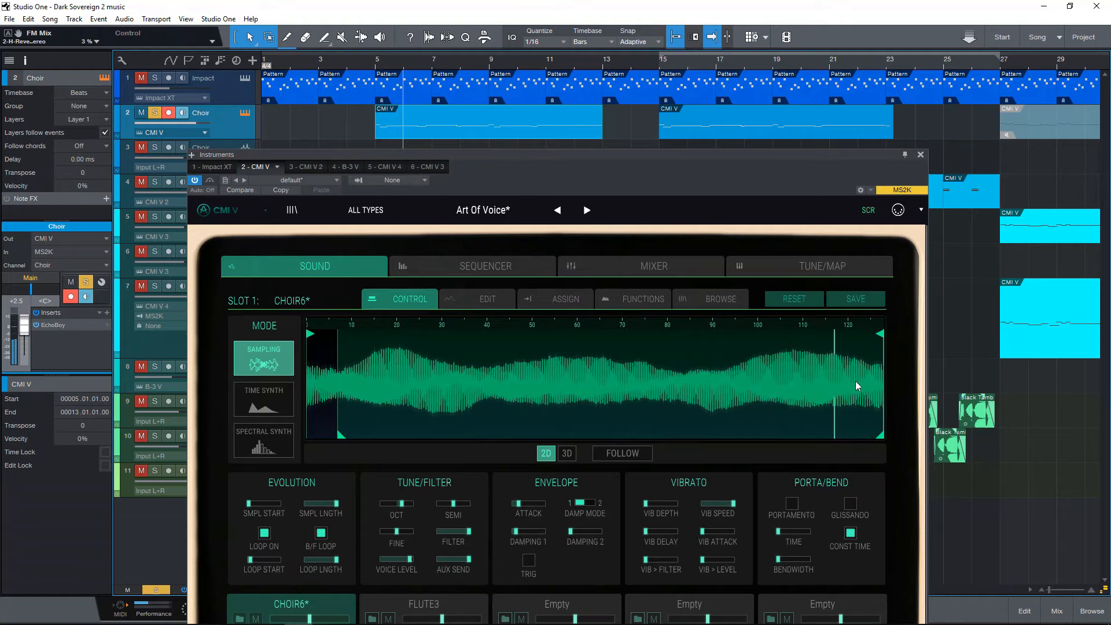
key("space")
left_click(920, 154)
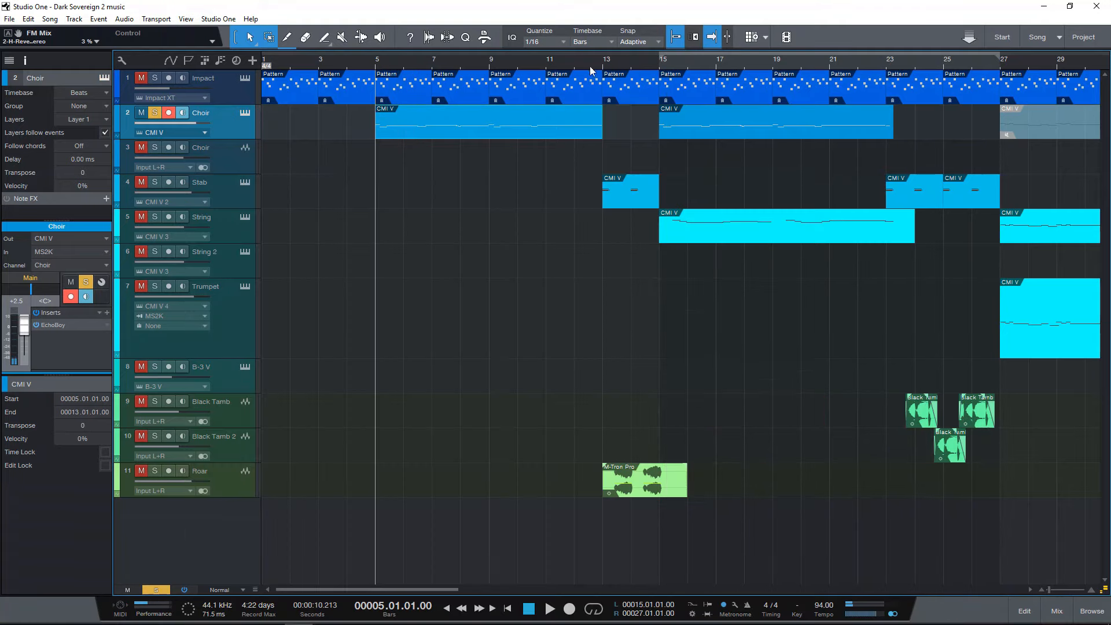
Solo the String and String 2 tracks and view the String track's CMI V 3 instrument with the Old Strings preset.
left_click_drag(512, 64, 513, 64)
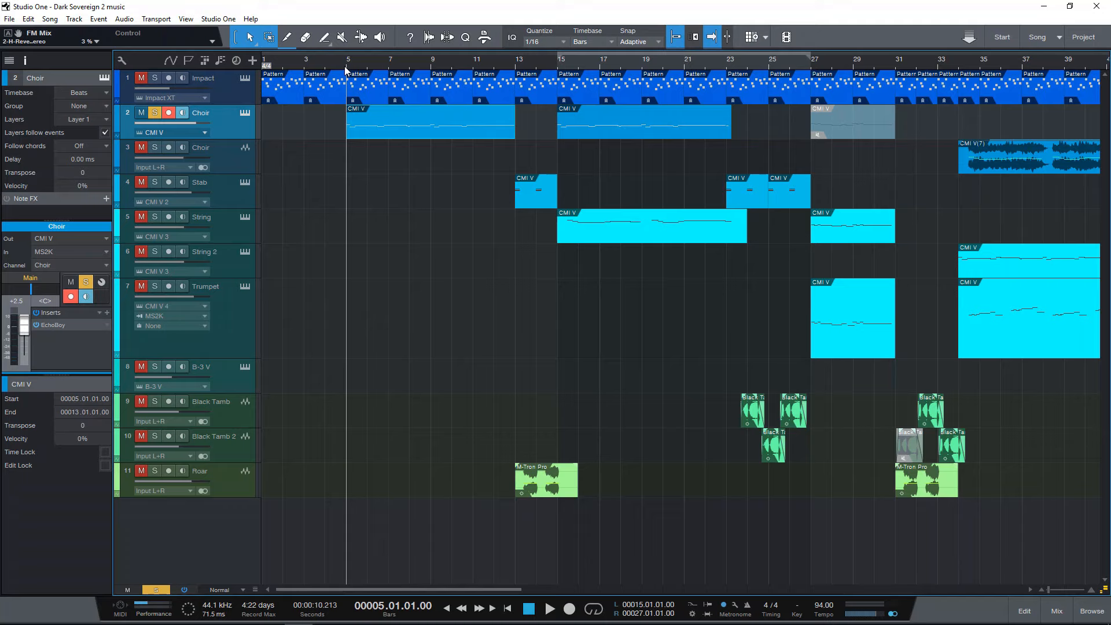
left_click(241, 227)
left_click(250, 220)
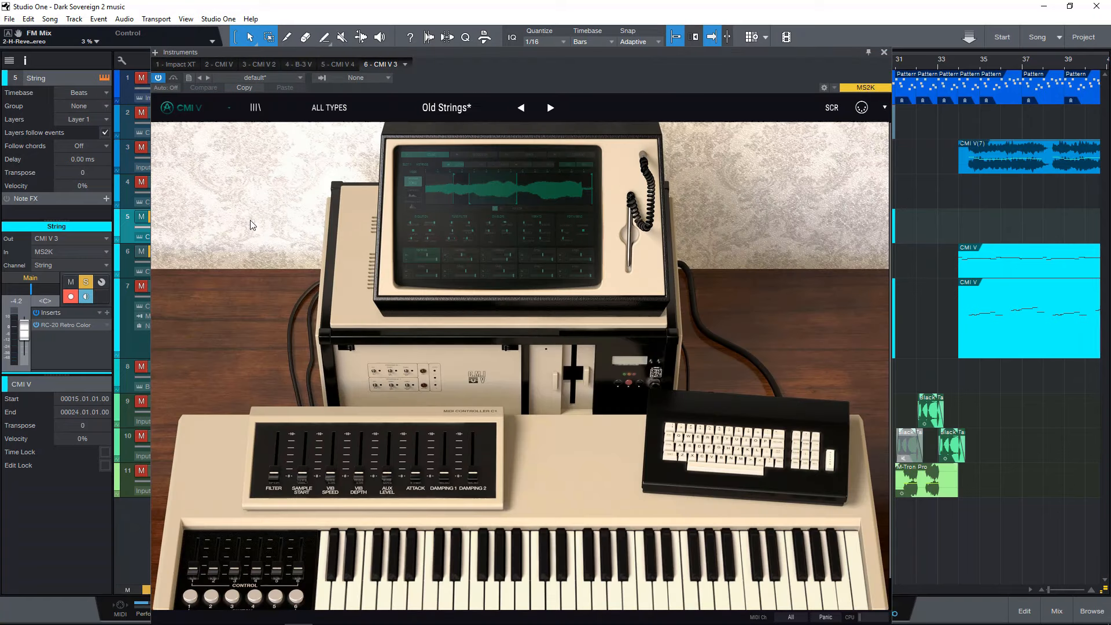
left_click(885, 52)
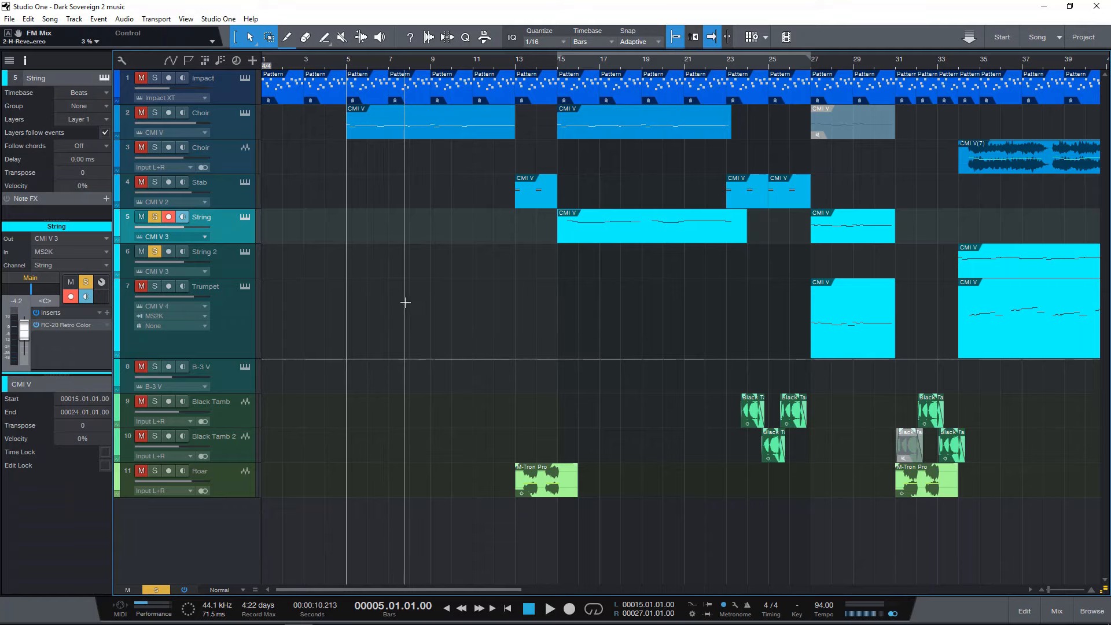
Inspect the Trumpet track's CMI V 4 sound page with the Trumpfal preset, close it, and place the playhead at bar 27.
left_click(246, 287)
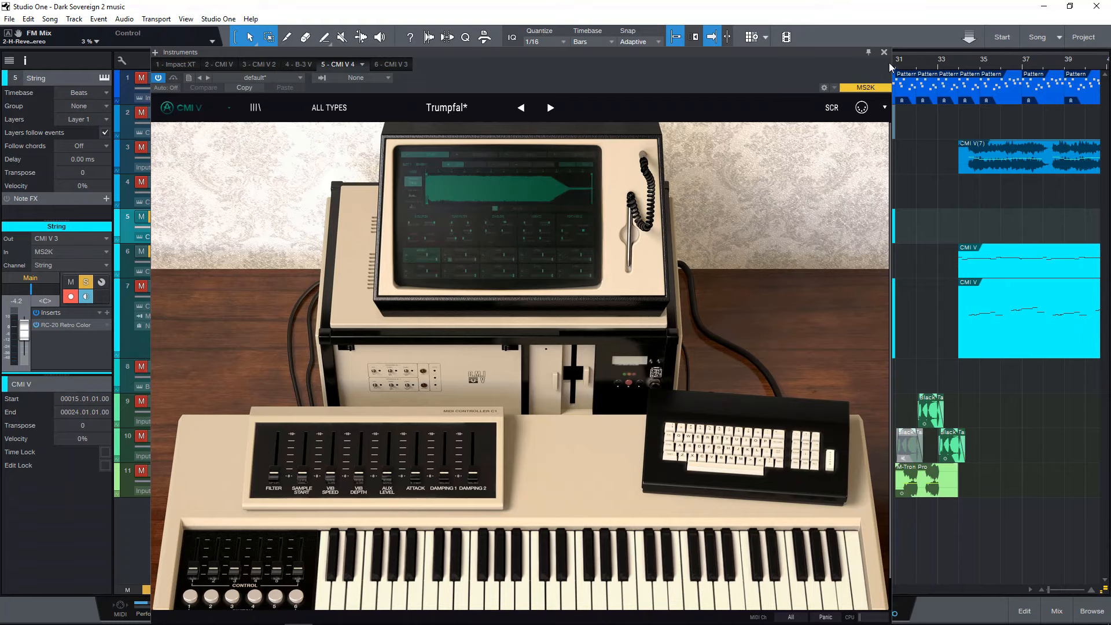
left_click(551, 198)
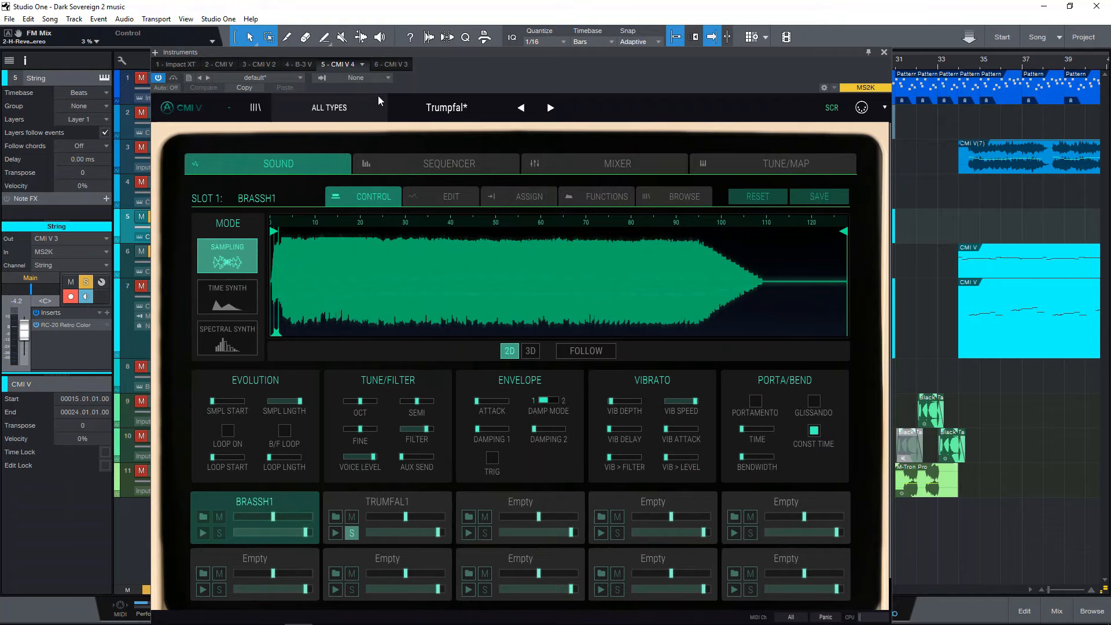
left_click(883, 52)
scroll(887, 65, "down", 3)
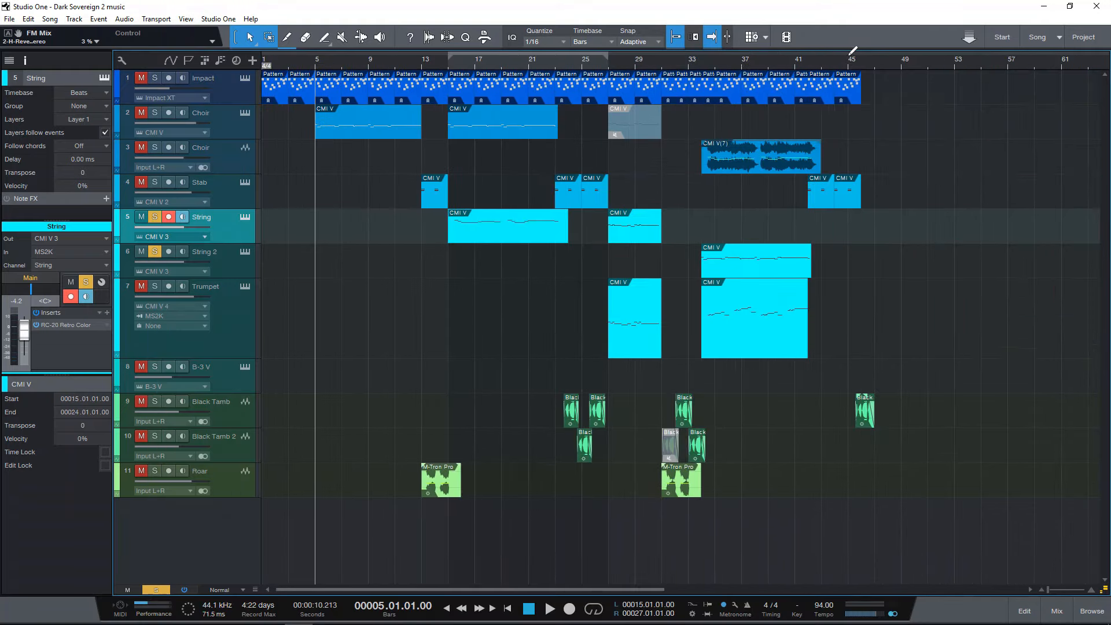
left_click(609, 63)
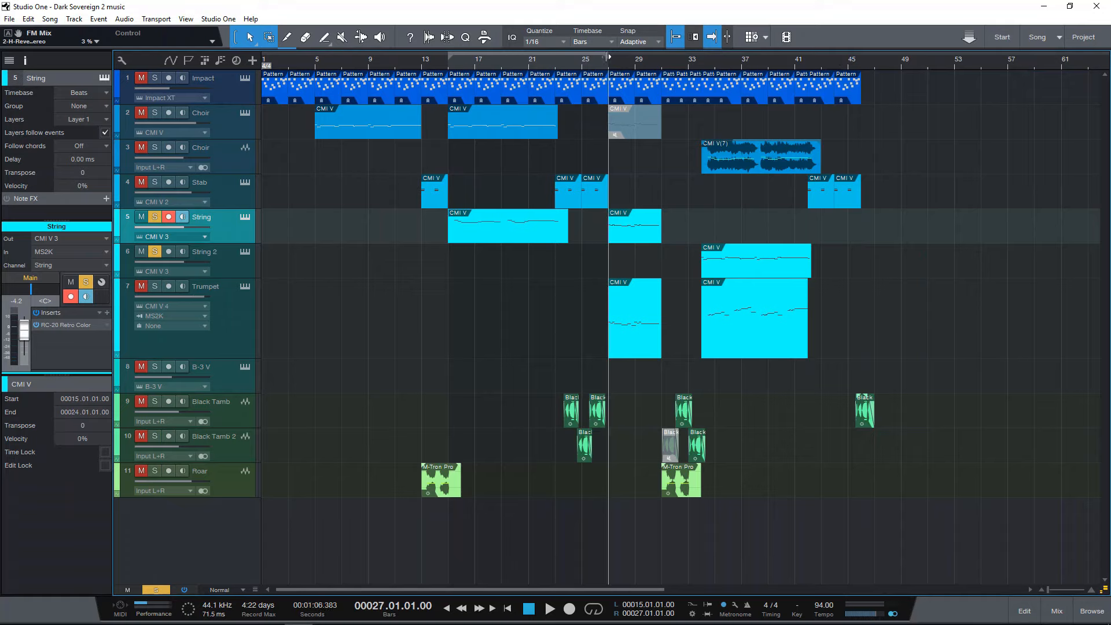
Play bars 27 to 31 in a loop and switch the solo from the String and String 2 tracks to the Trumpet track.
left_click_drag(611, 53, 661, 55)
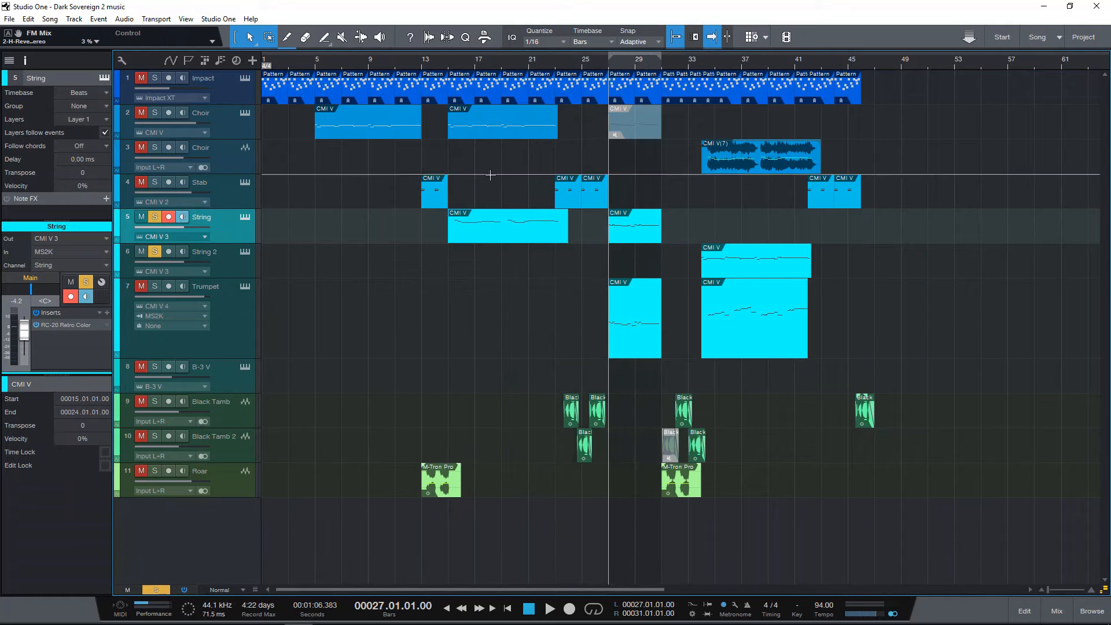
key("space")
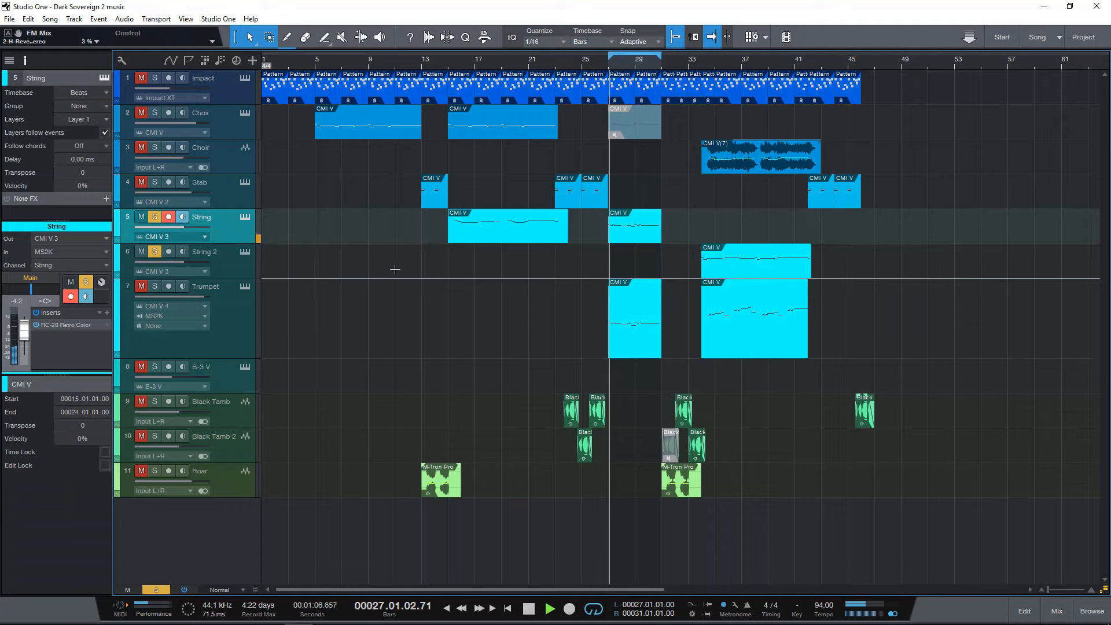
left_click(155, 250)
left_click(157, 217)
left_click(212, 324)
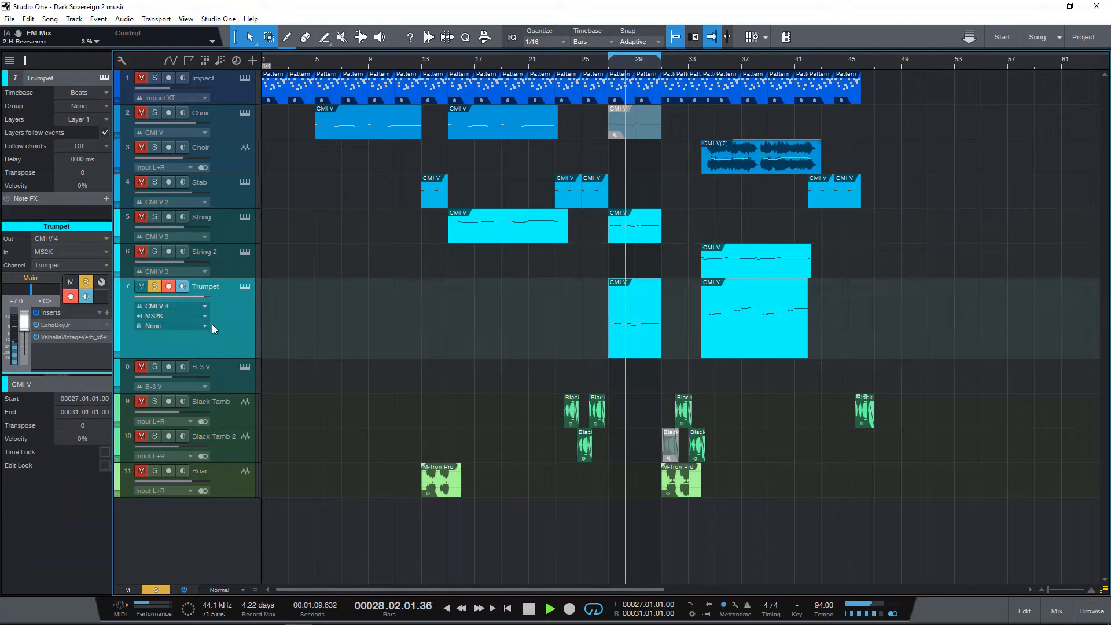
View the Trumpet track's CMI V 4 instrument with the Trumpfal preset while its part plays, and close it.
left_click(245, 286)
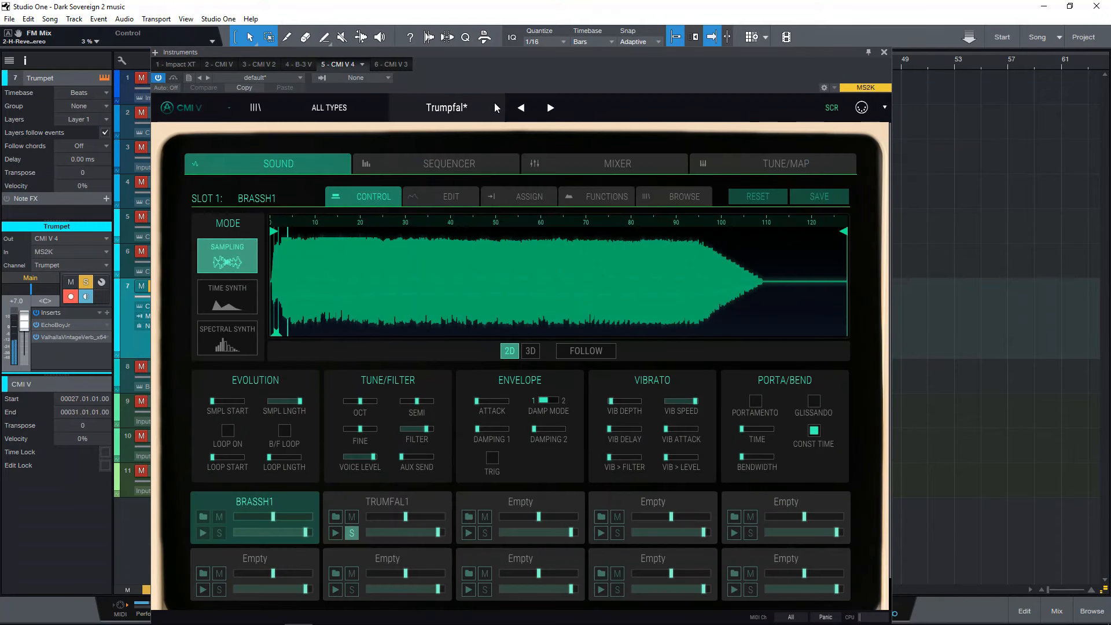
left_click_drag(509, 52, 535, 28)
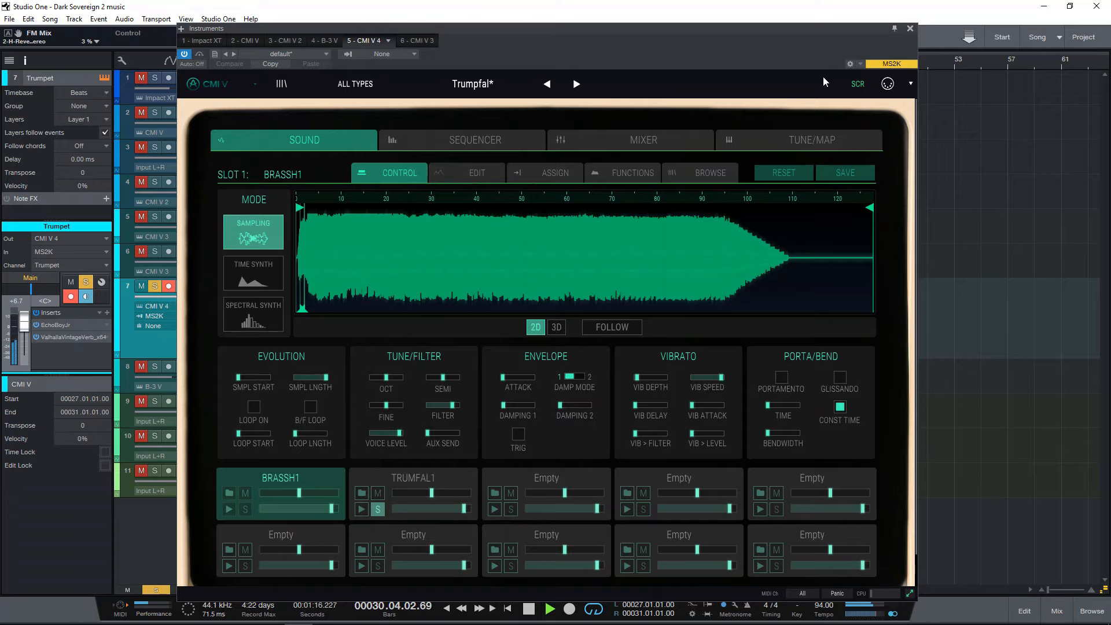
left_click(909, 28)
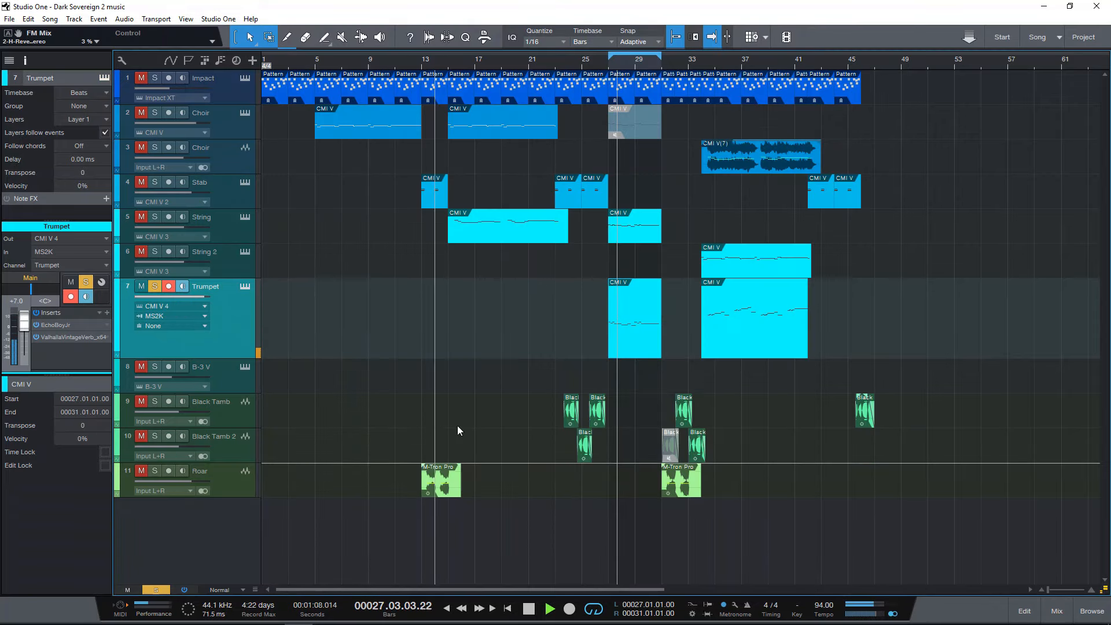
Examine the notes of the Trumpet part at bar 27 in the note editor and close the editor.
double_click(624, 344)
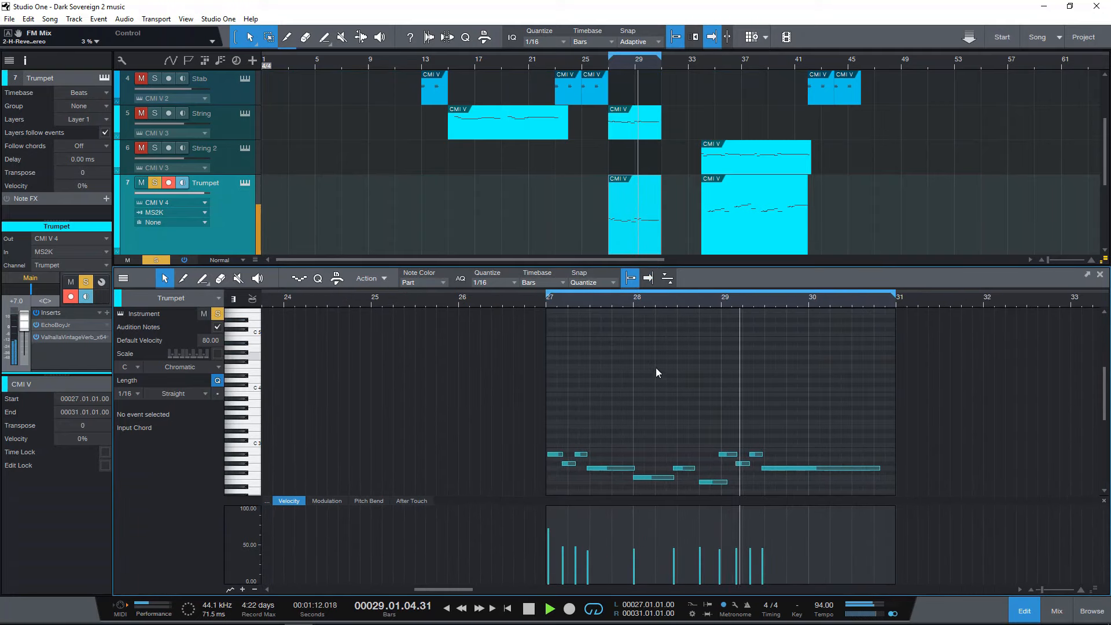
scroll(655, 376, "down", 5)
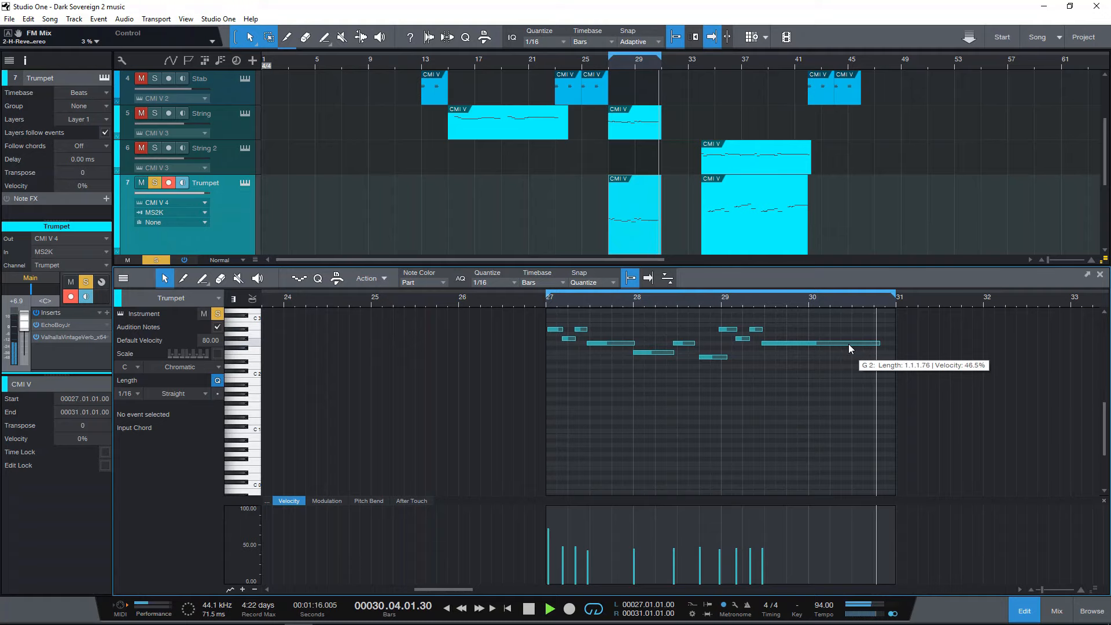
left_click(1099, 275)
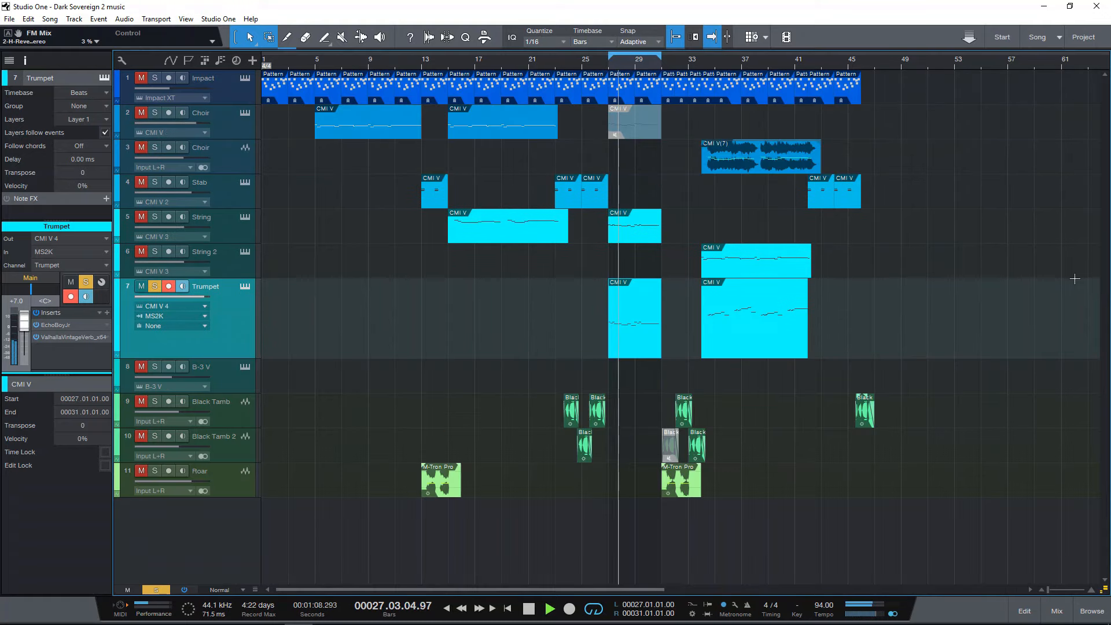
View the ValhallaVintageVerb settings on the Trumpet track, close the effect, and stop playback.
double_click(60, 338)
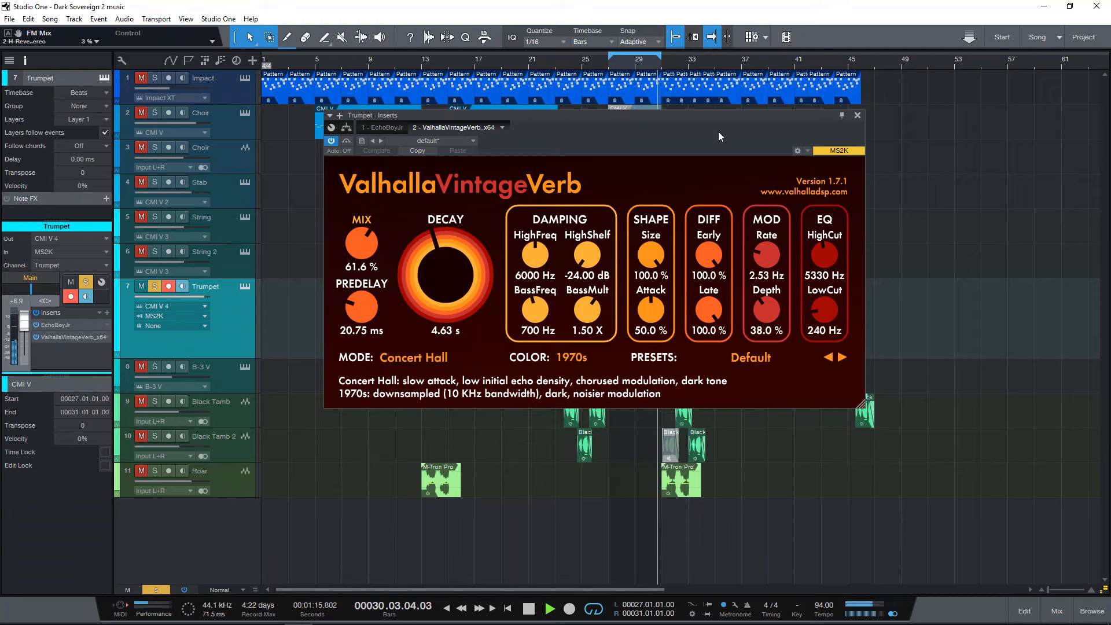
left_click(858, 115)
key("space")
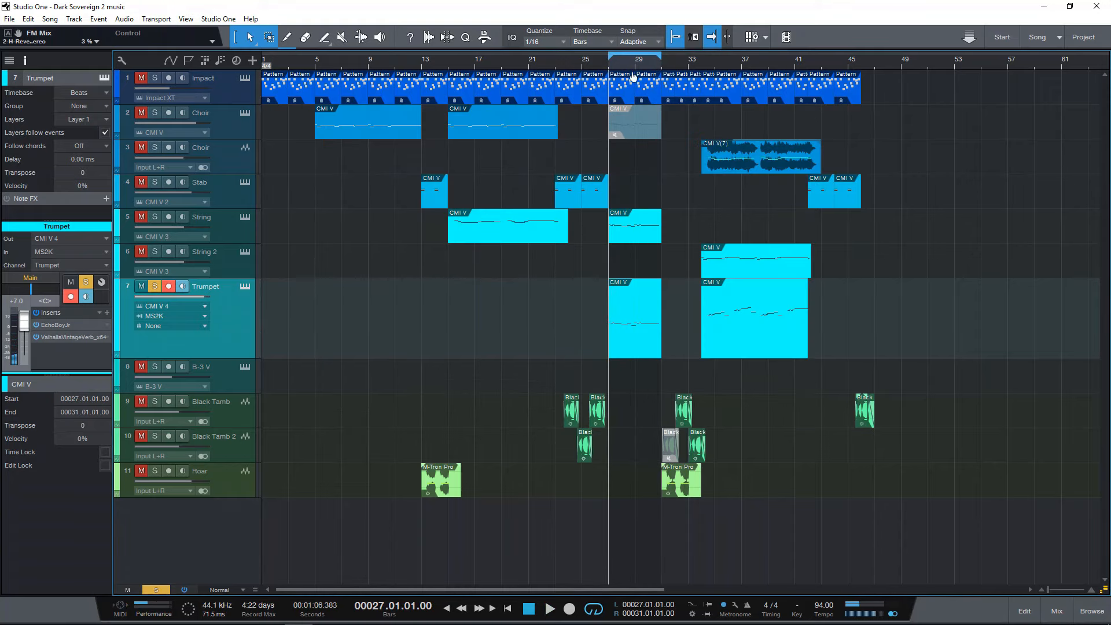
Turn off the Trumpet track's solo.
scroll(635, 74, "up", 2)
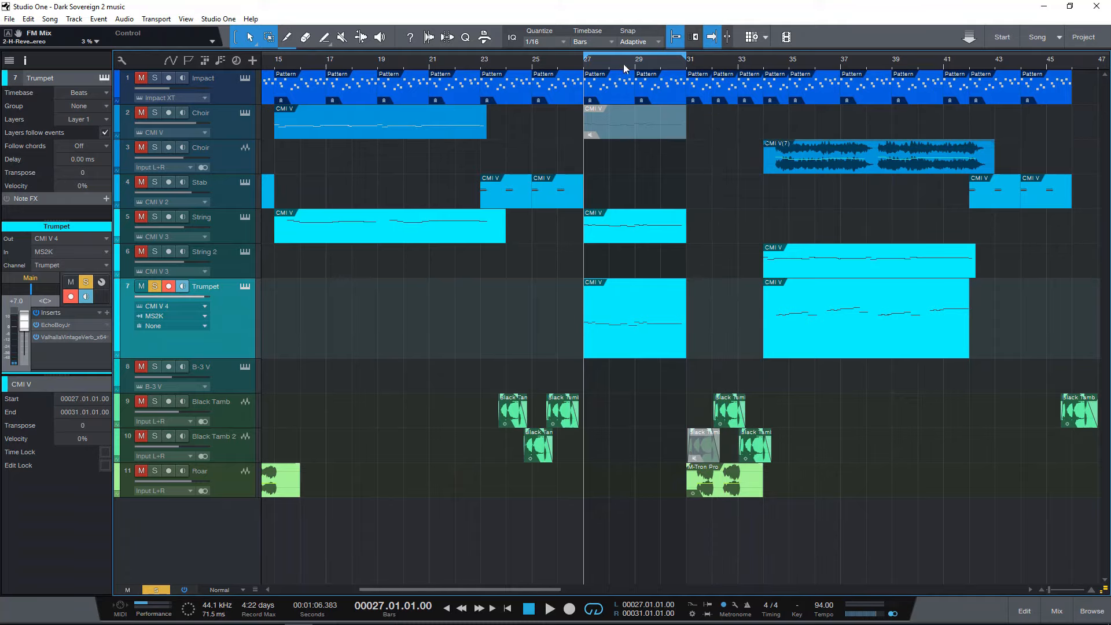
scroll(621, 69, "down", 2)
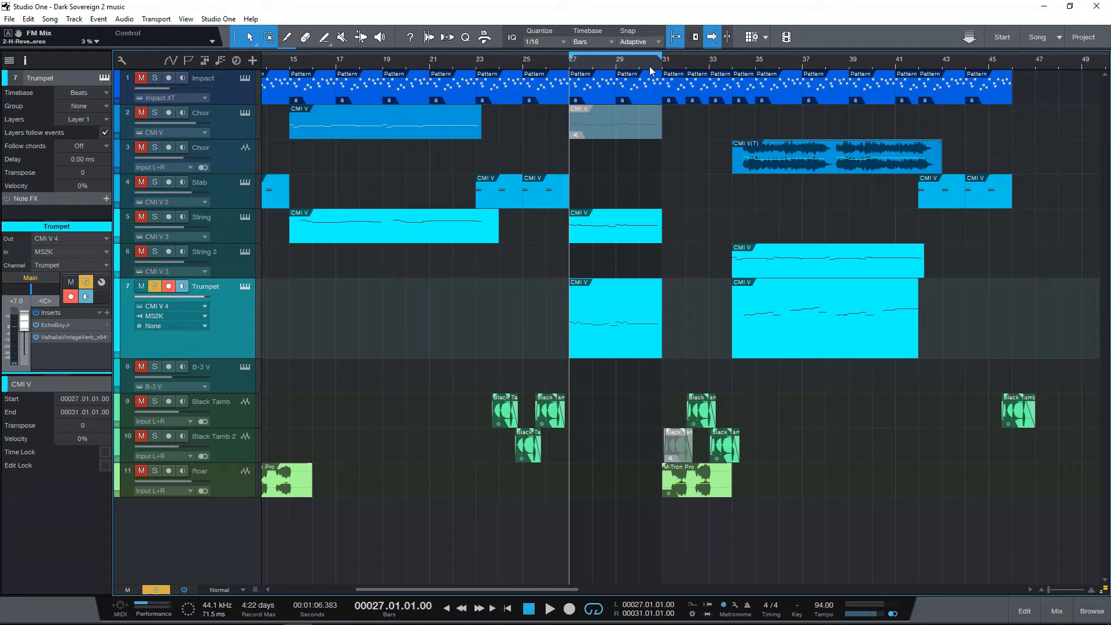
left_click(155, 287)
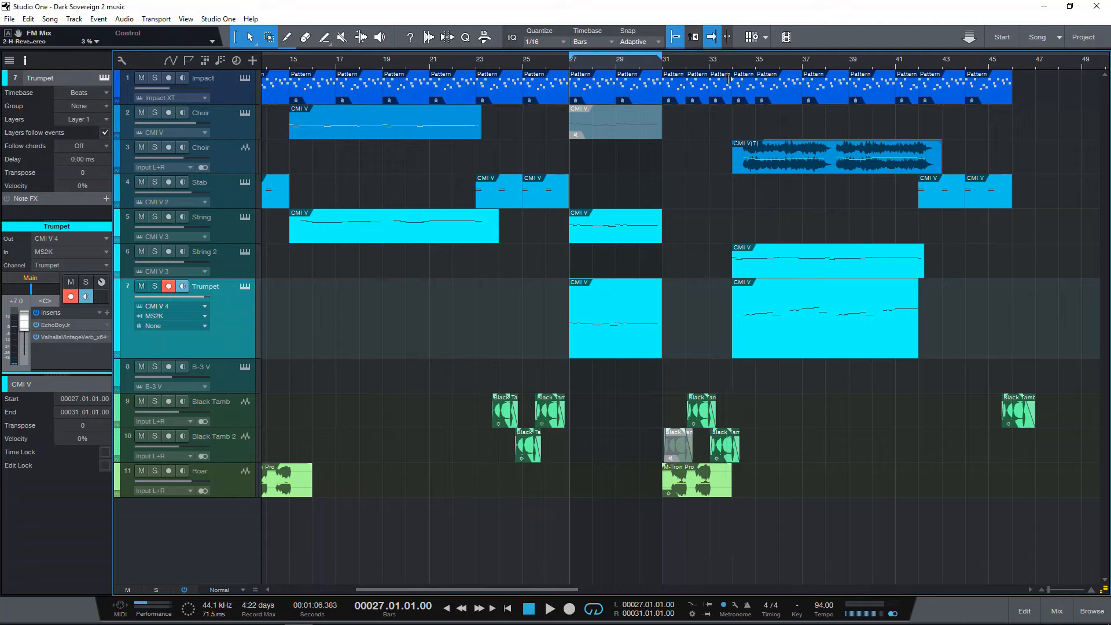
Remove the empty B-3 V track together with its instrument.
left_click(214, 376)
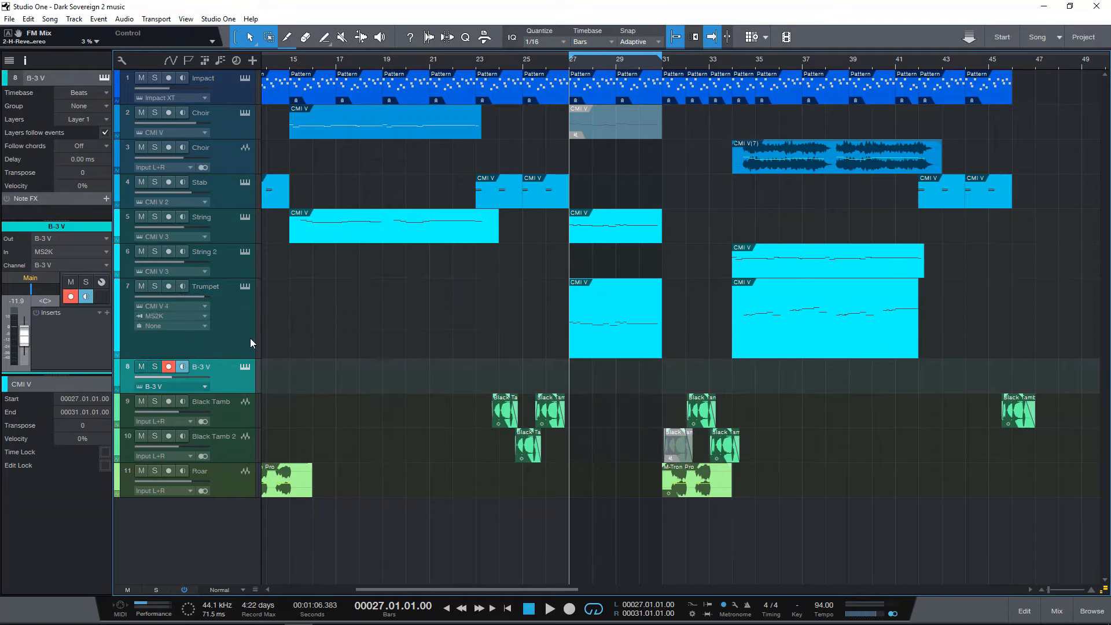
right_click(226, 388)
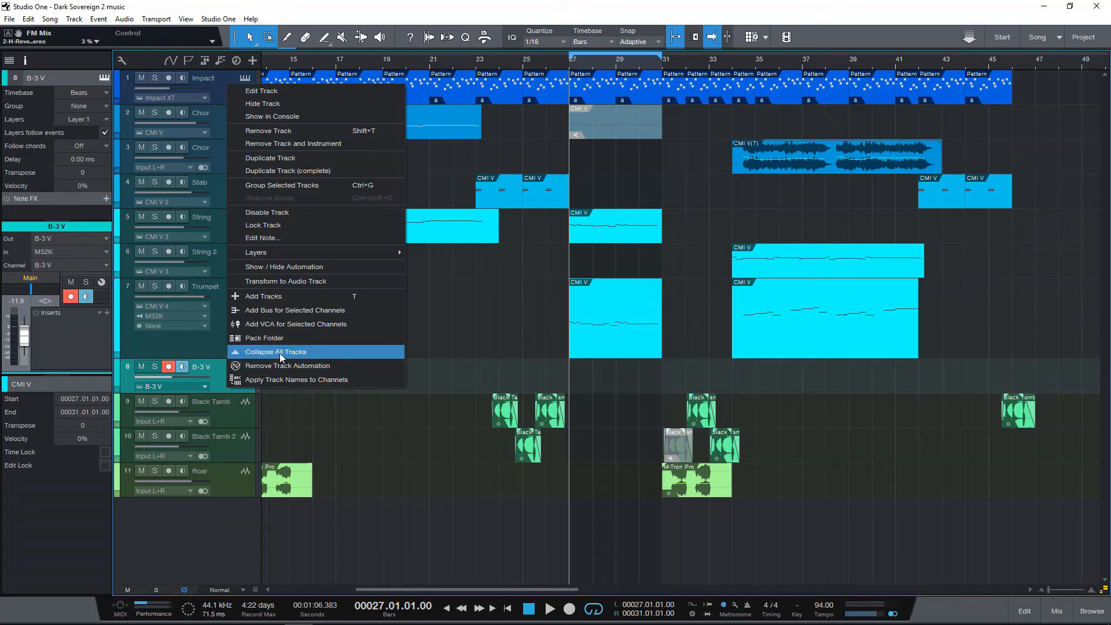
left_click(299, 368)
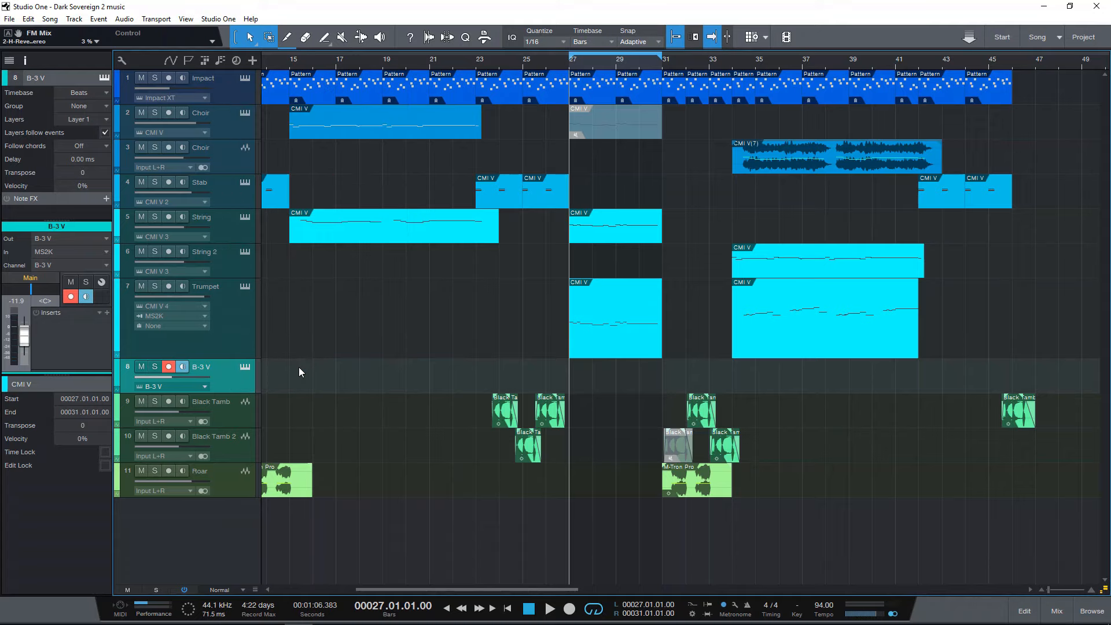
right_click(225, 370)
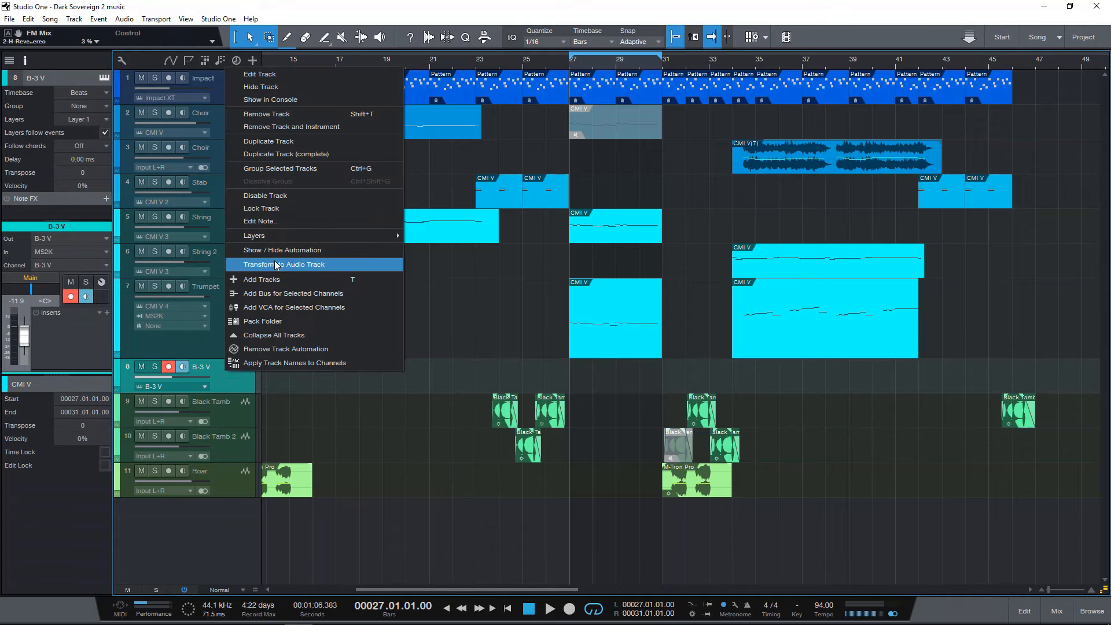
left_click(311, 127)
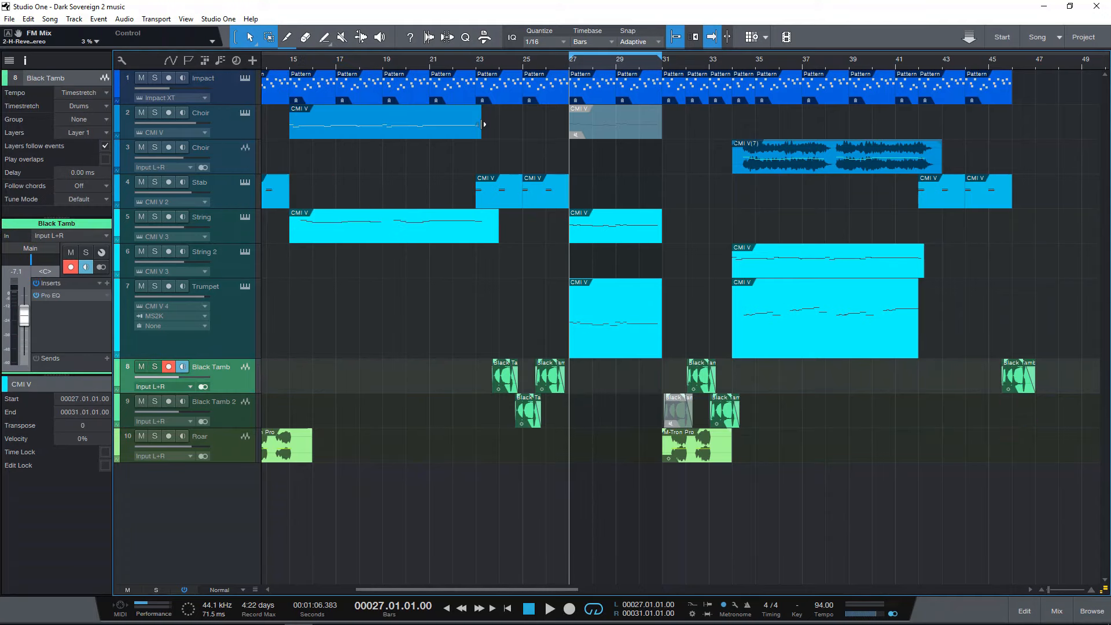
Turn off looping of bars 27 to 31, with the whole arrangement in view.
left_click_drag(544, 64, 511, 39)
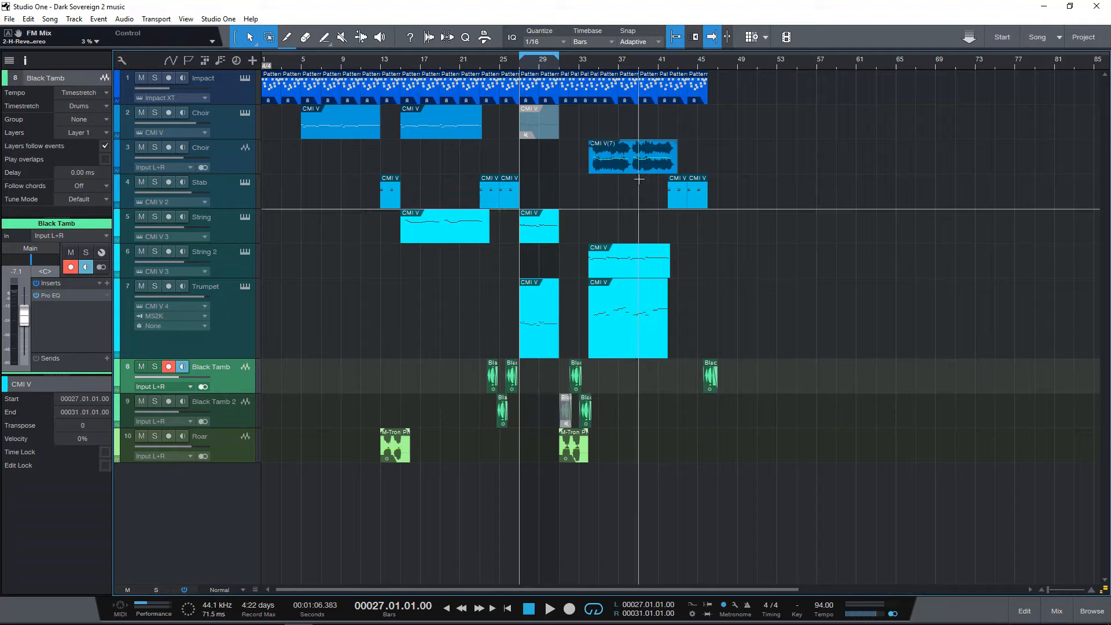
key("/")
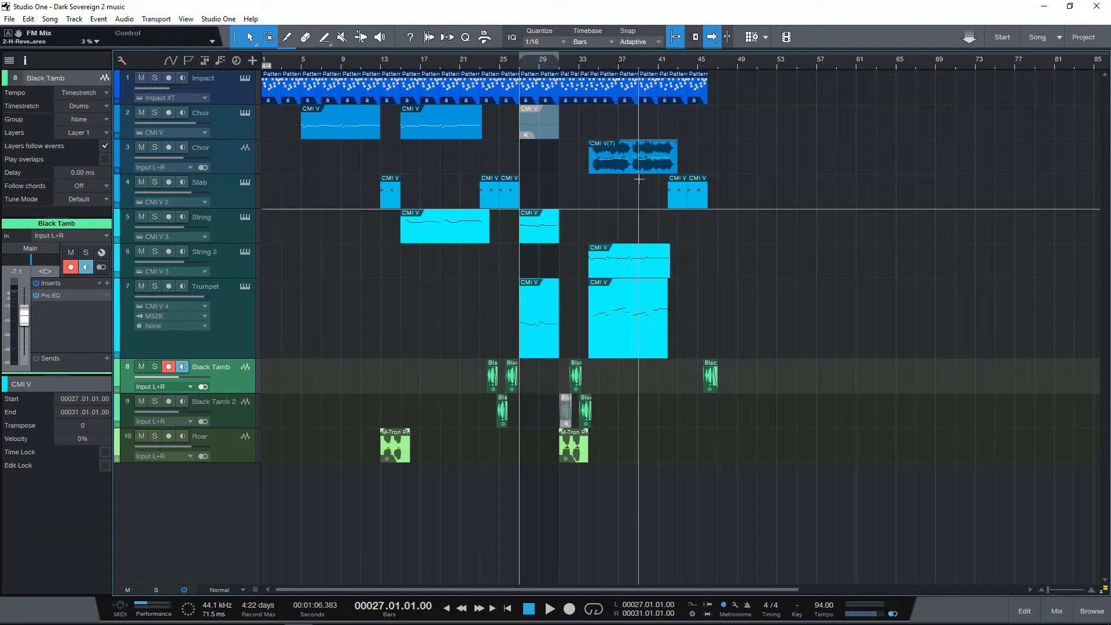